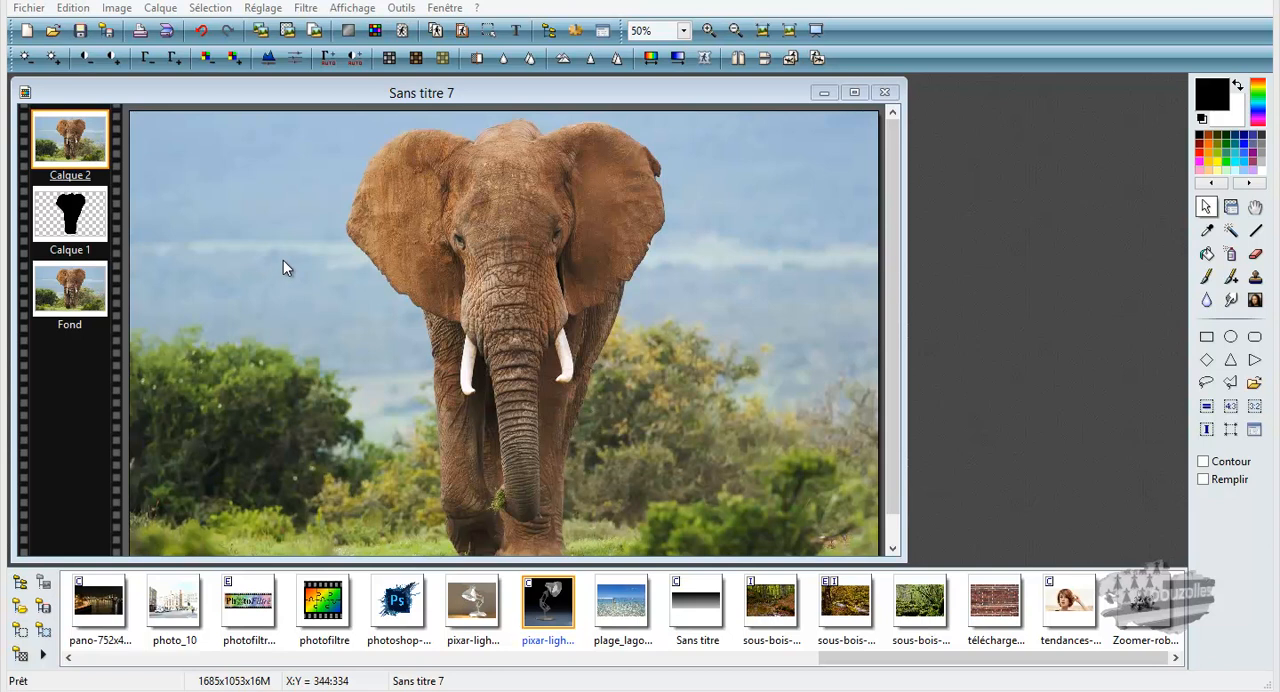
Step: Make the sampled sky blue transparent on the Calque 2 layer, using a tolerance of 4 and 0% opacity
click(403, 30)
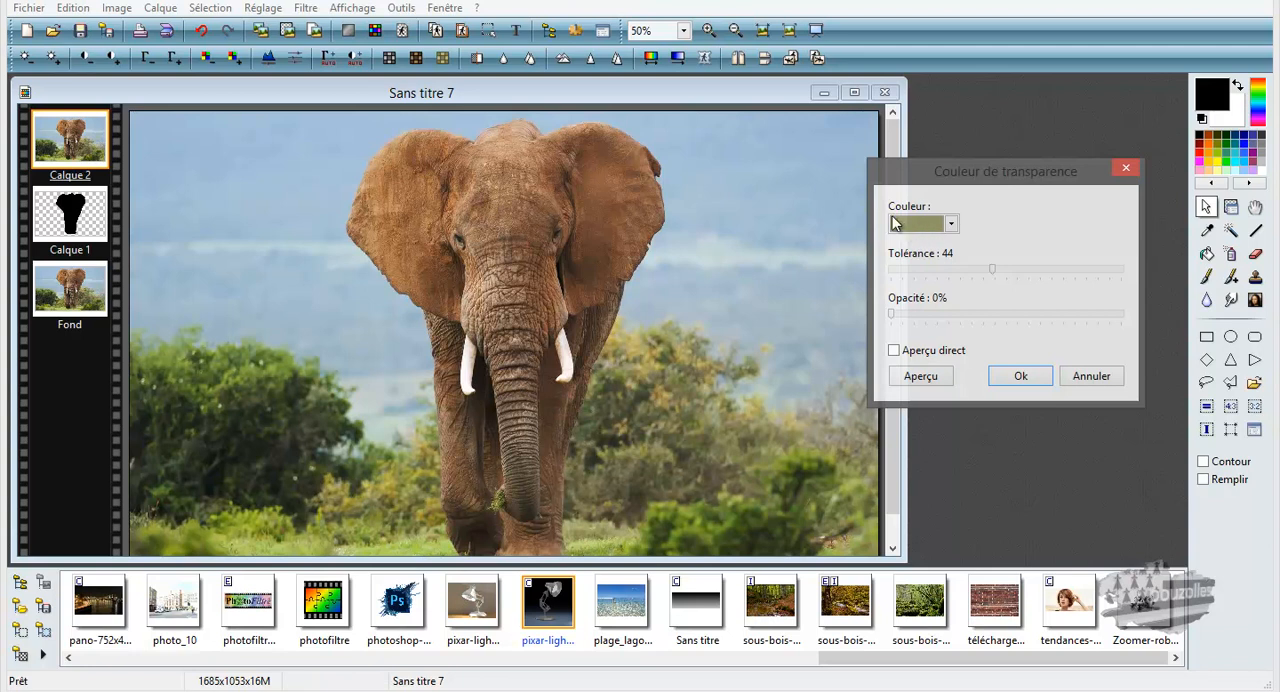
click(812, 181)
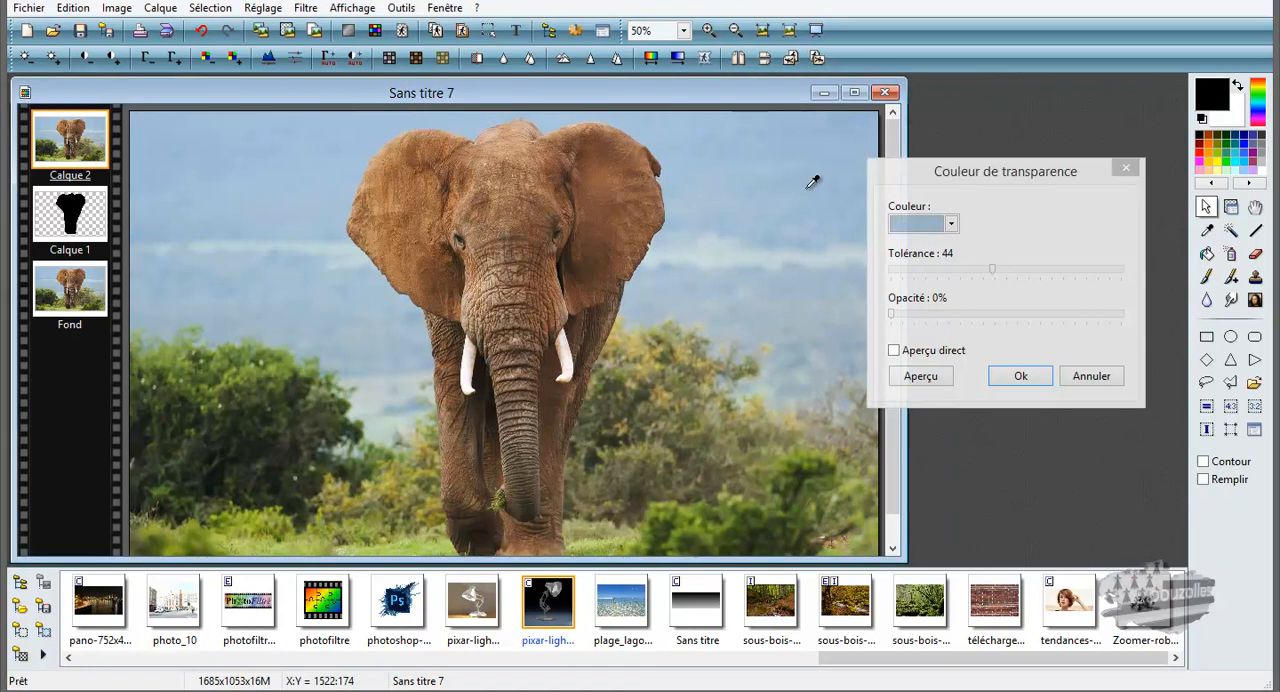
click(906, 270)
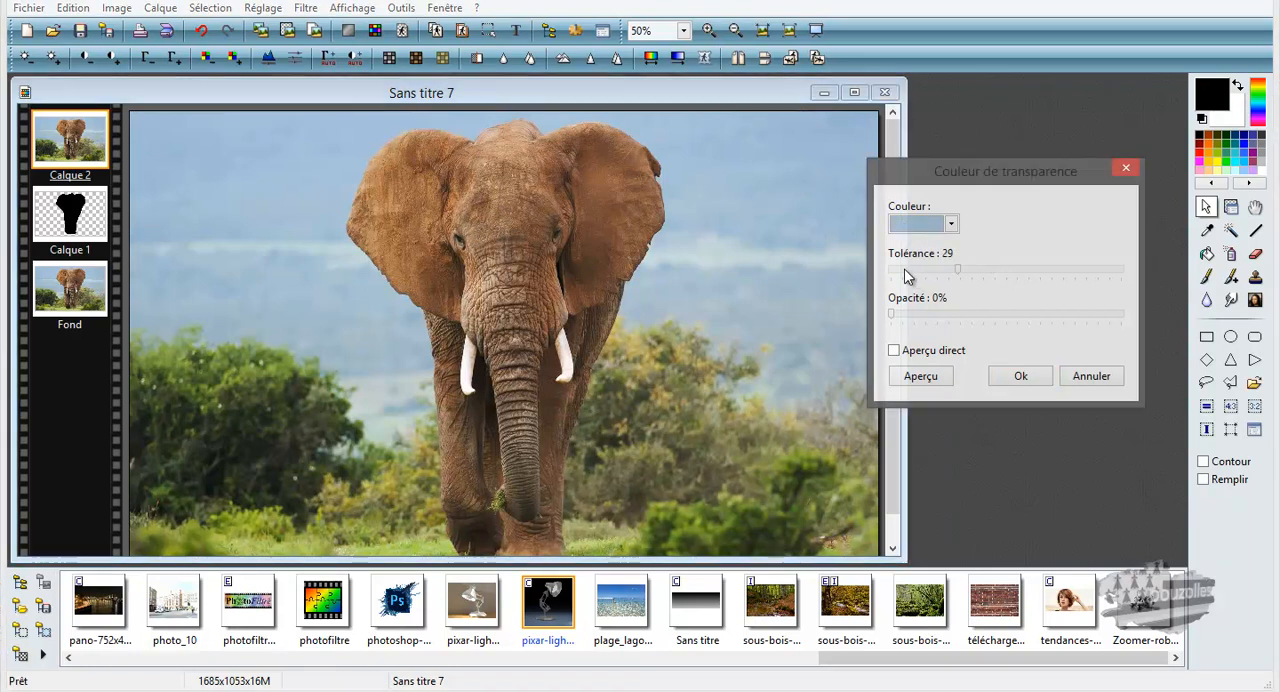
click(903, 269)
click(1008, 375)
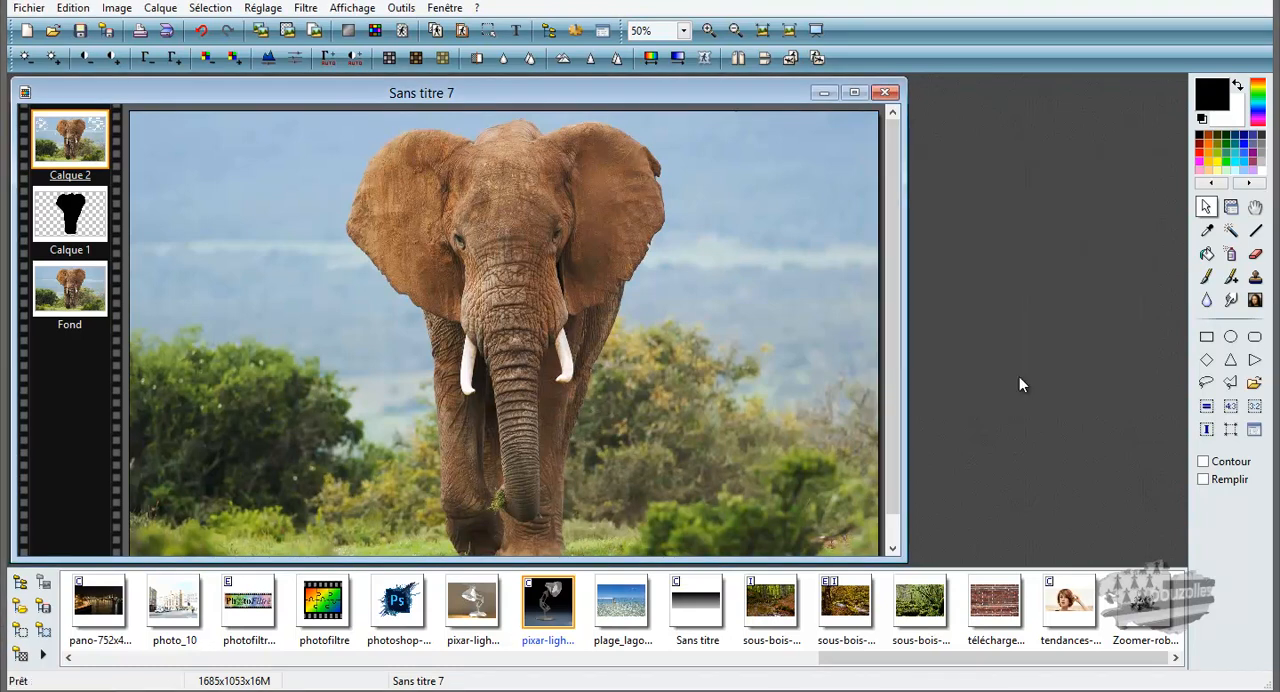
Step: Turn off the visibility of the Fond layer
click(80, 290)
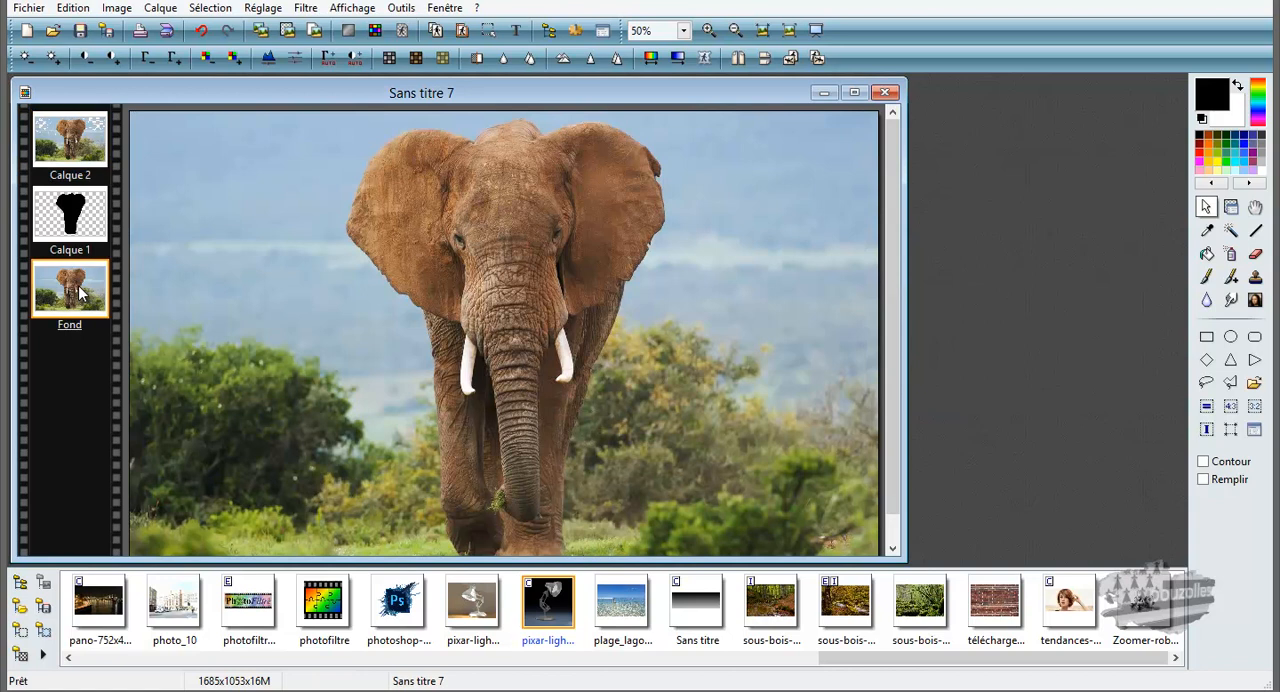
click(1230, 207)
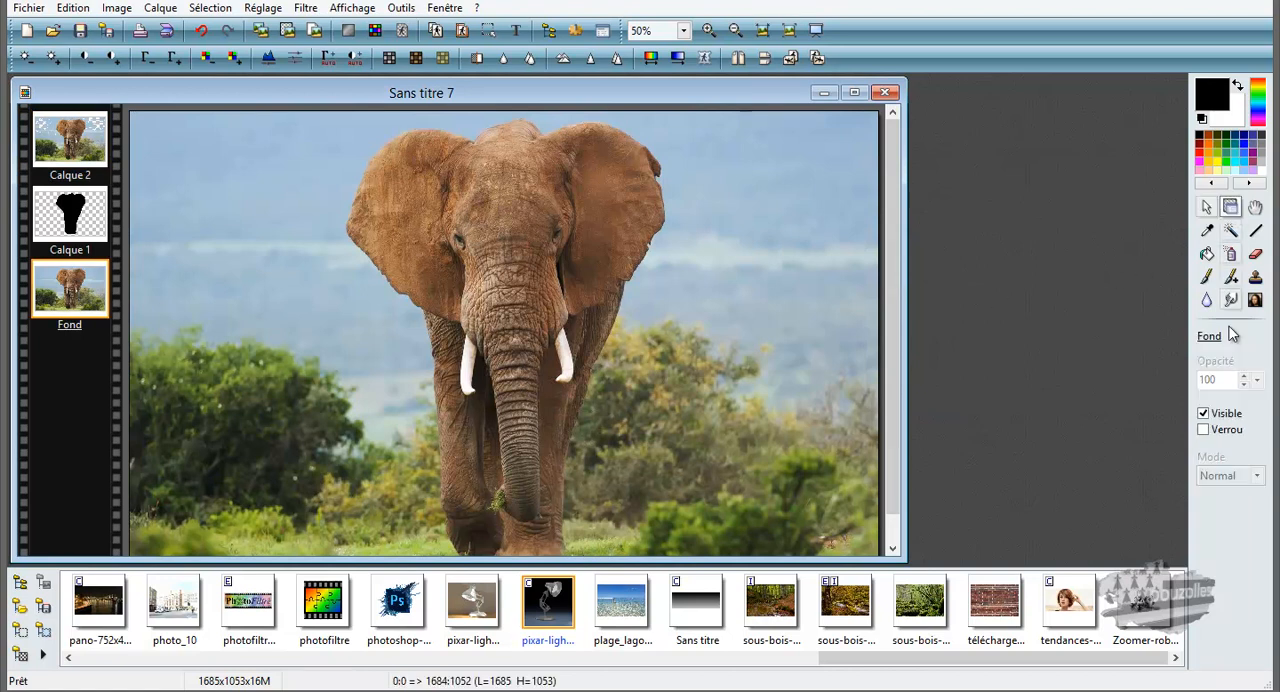
click(1203, 413)
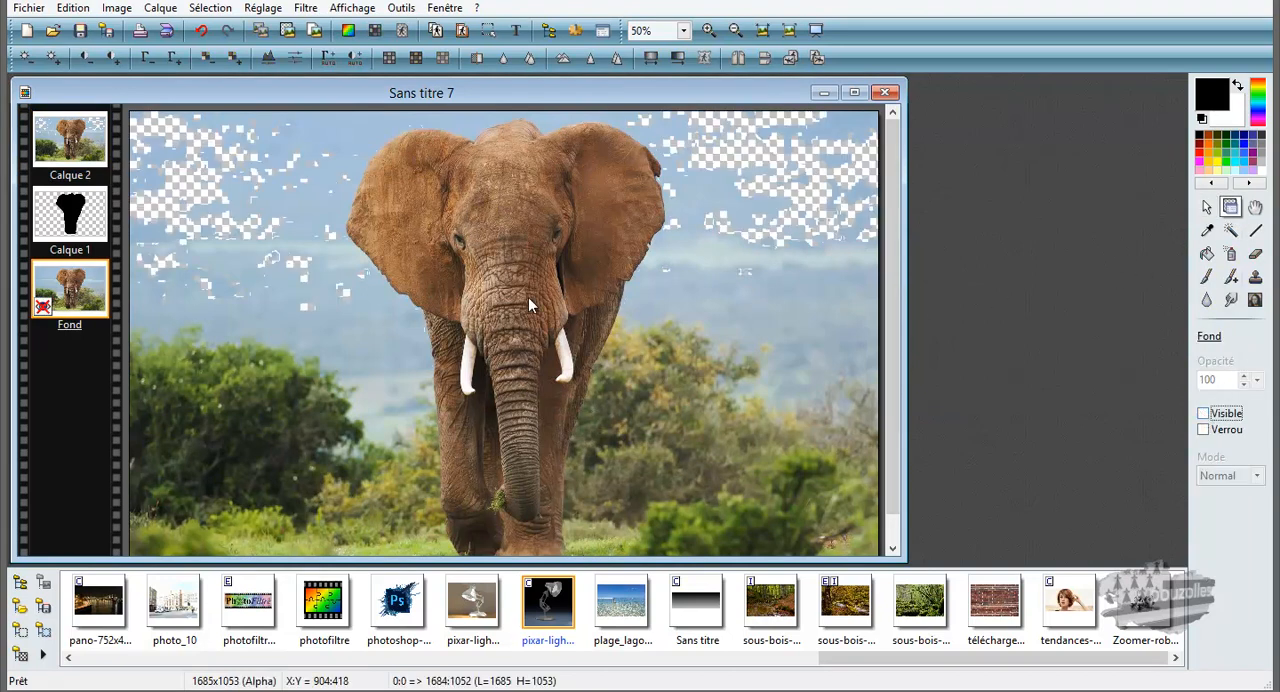
Step: Apply the same transparency colour to the Calque 2 layer again, with direct preview enabled
click(64, 160)
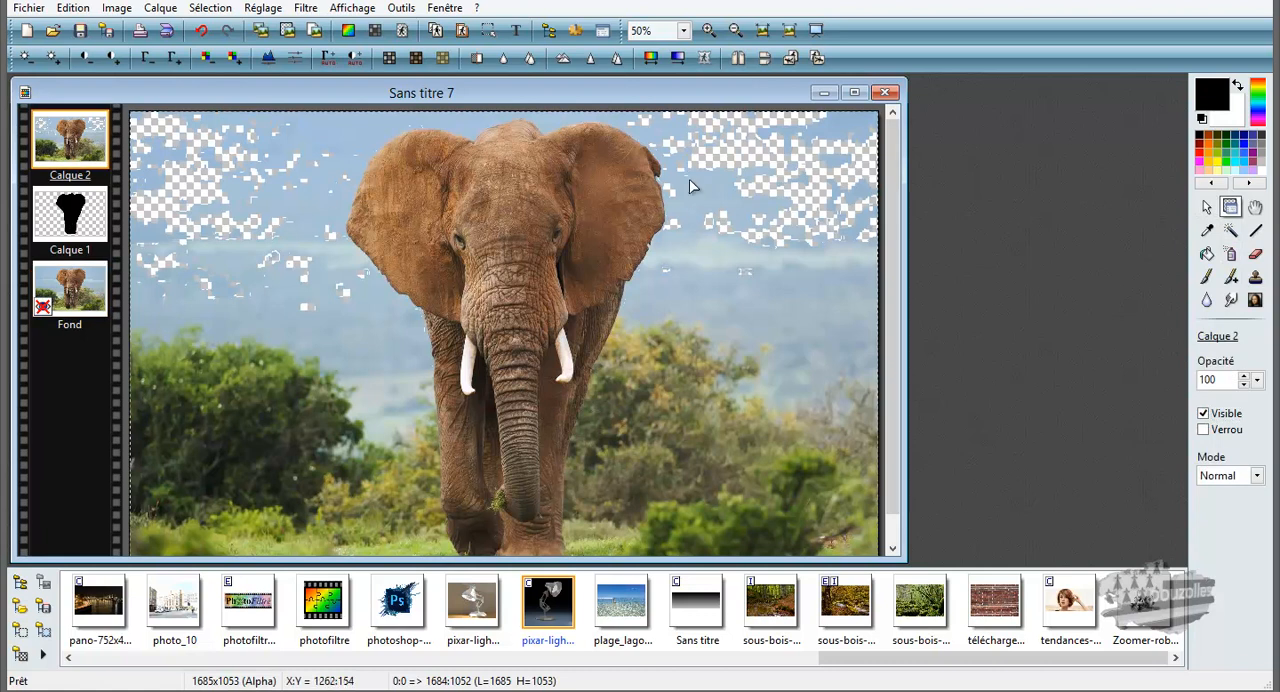
click(402, 30)
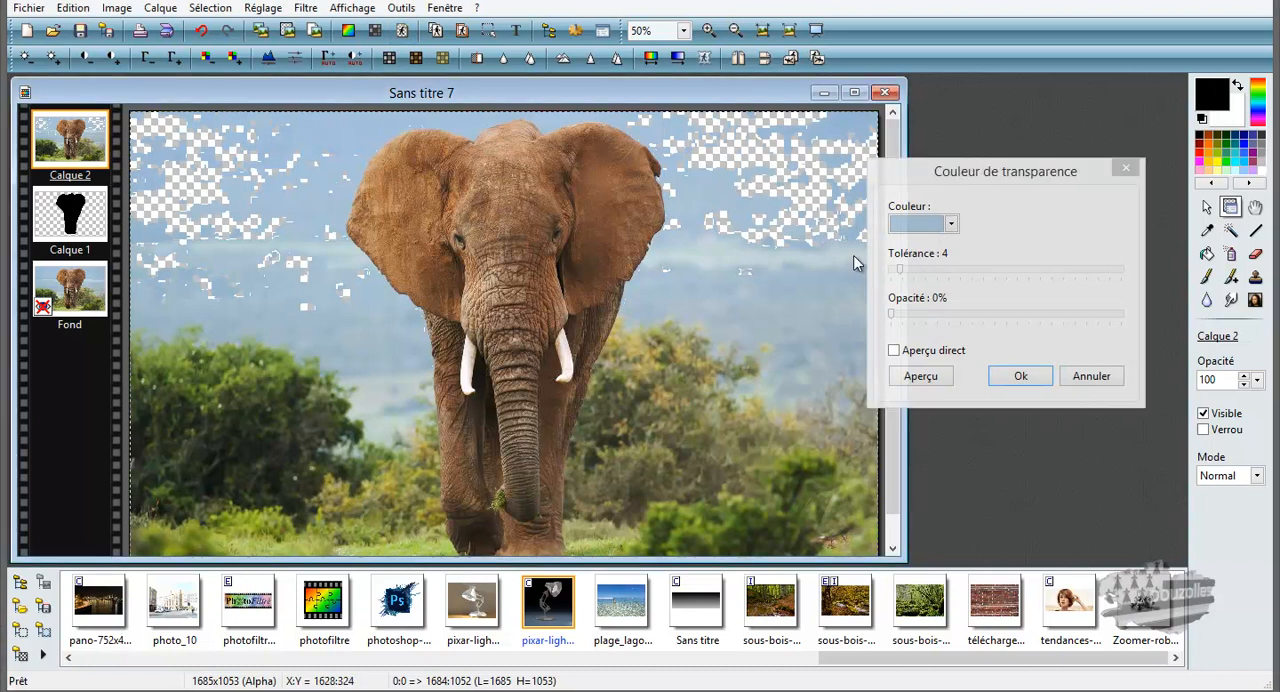
click(894, 351)
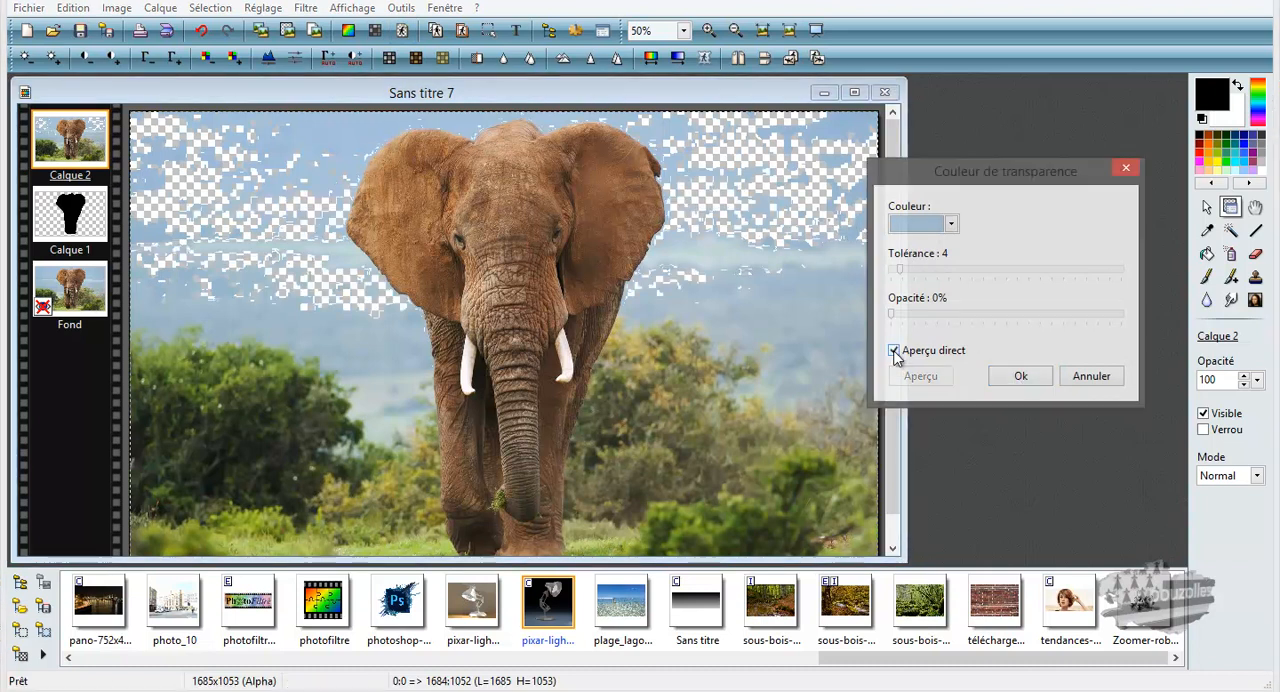
click(1020, 377)
Step: Try out different sky tones beside the elephant as the transparency colour on Calque 2
click(402, 30)
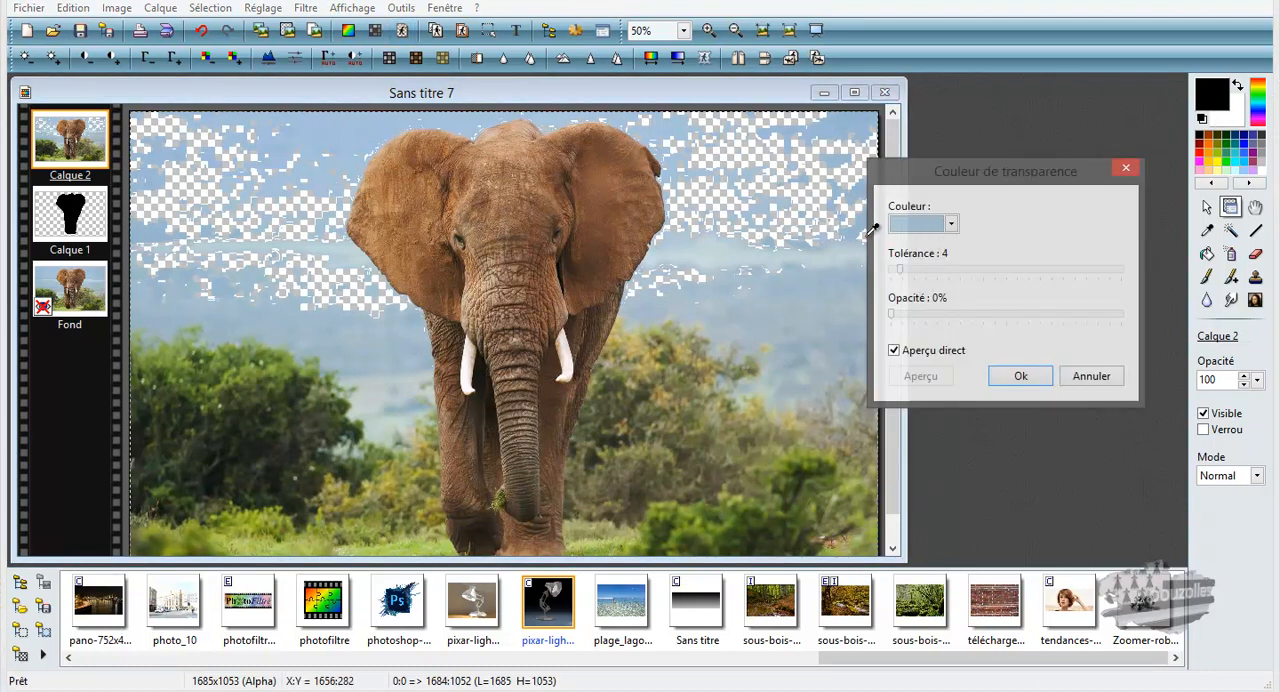
click(858, 229)
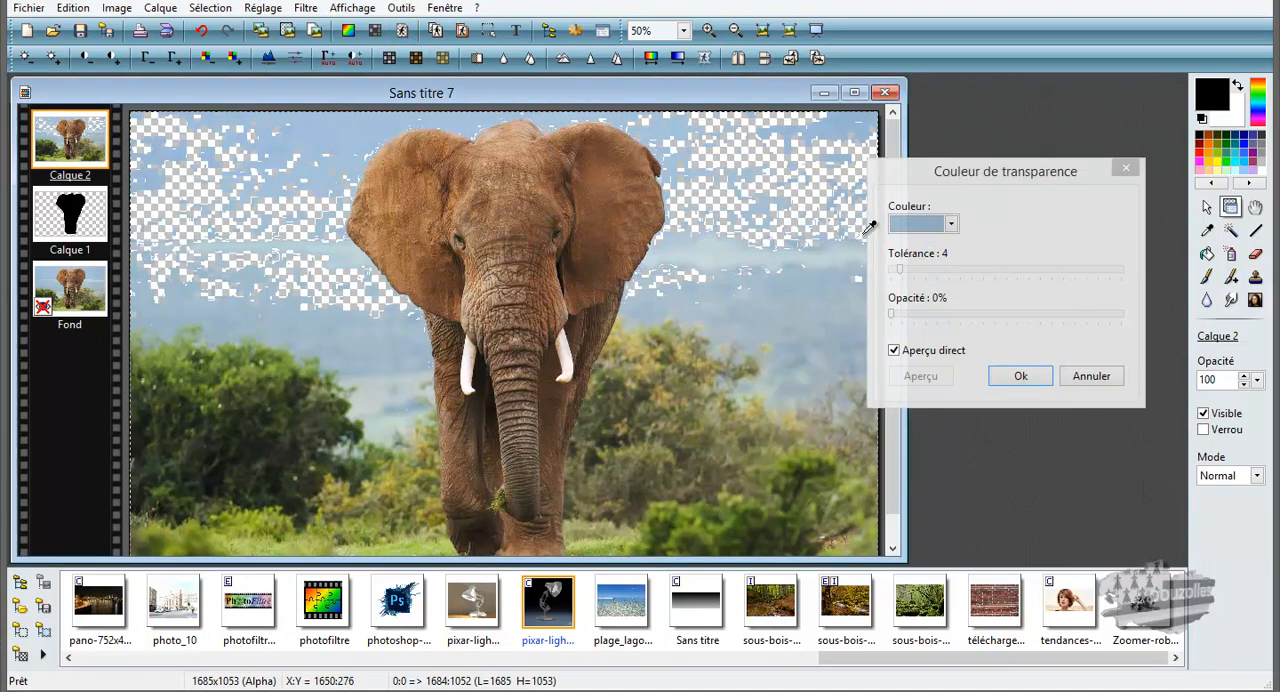
click(843, 243)
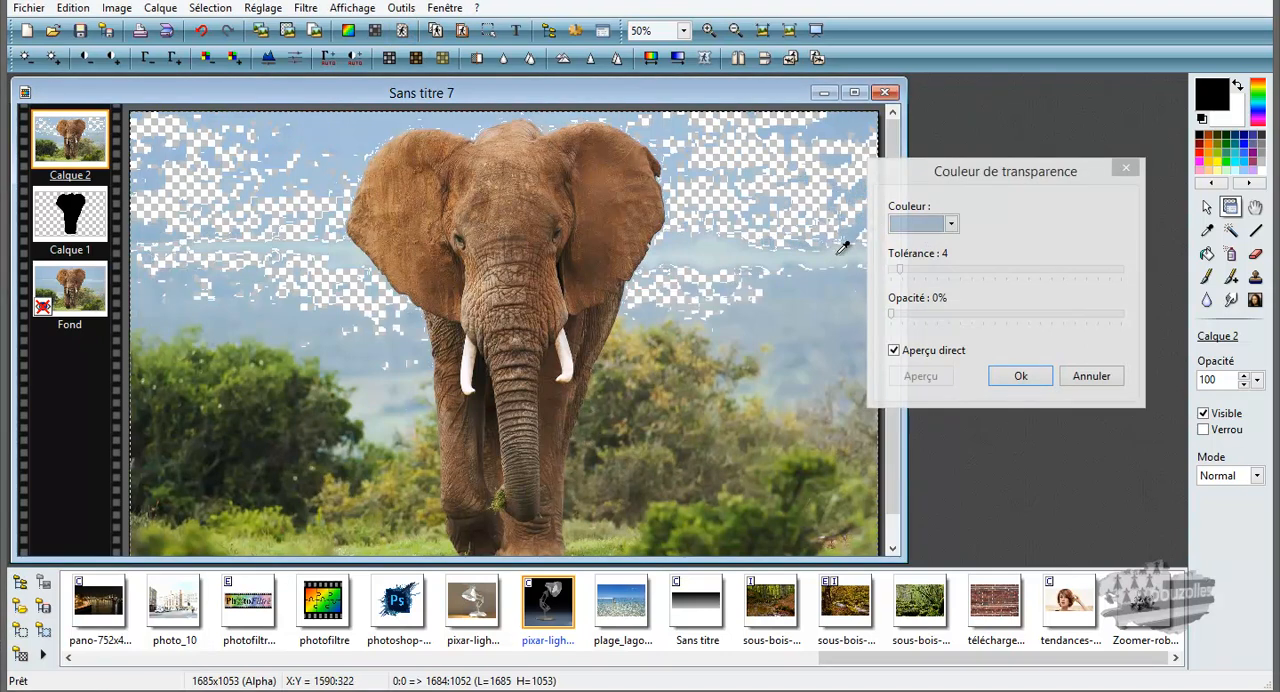
click(839, 250)
click(830, 275)
click(829, 297)
click(828, 326)
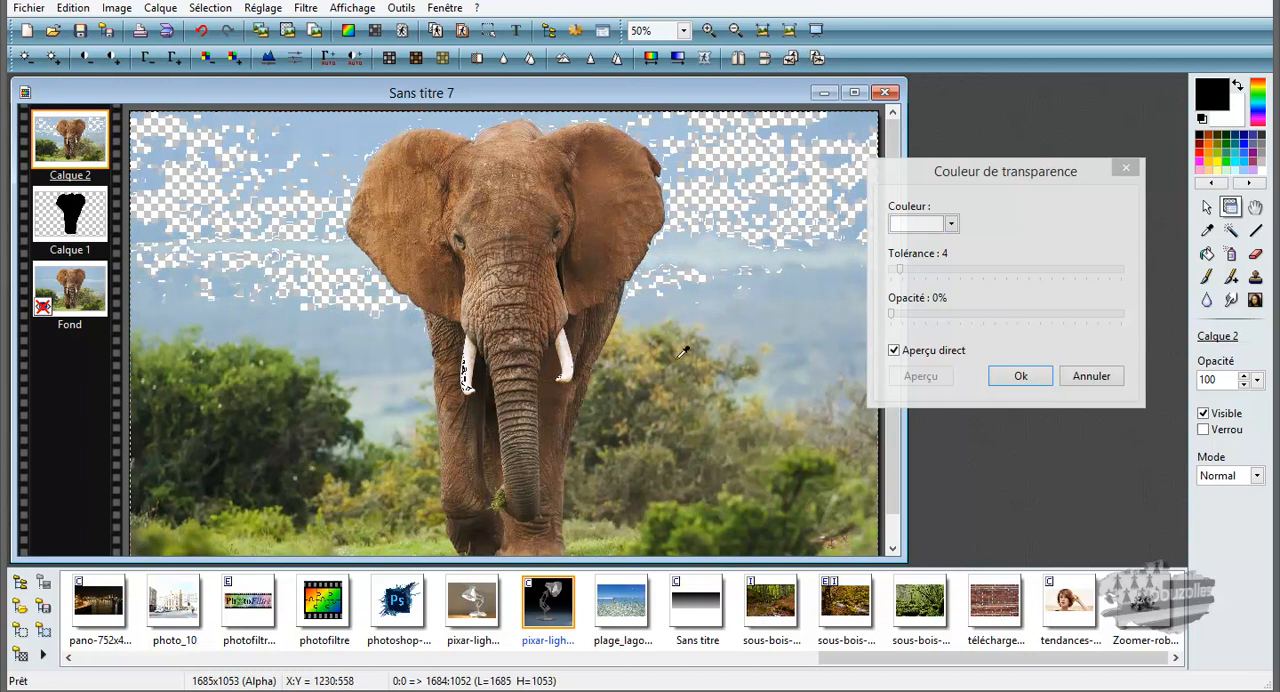
Step: Try out several bush tones beside the elephant as the transparency colour, and cancel the transparency settings
click(628, 331)
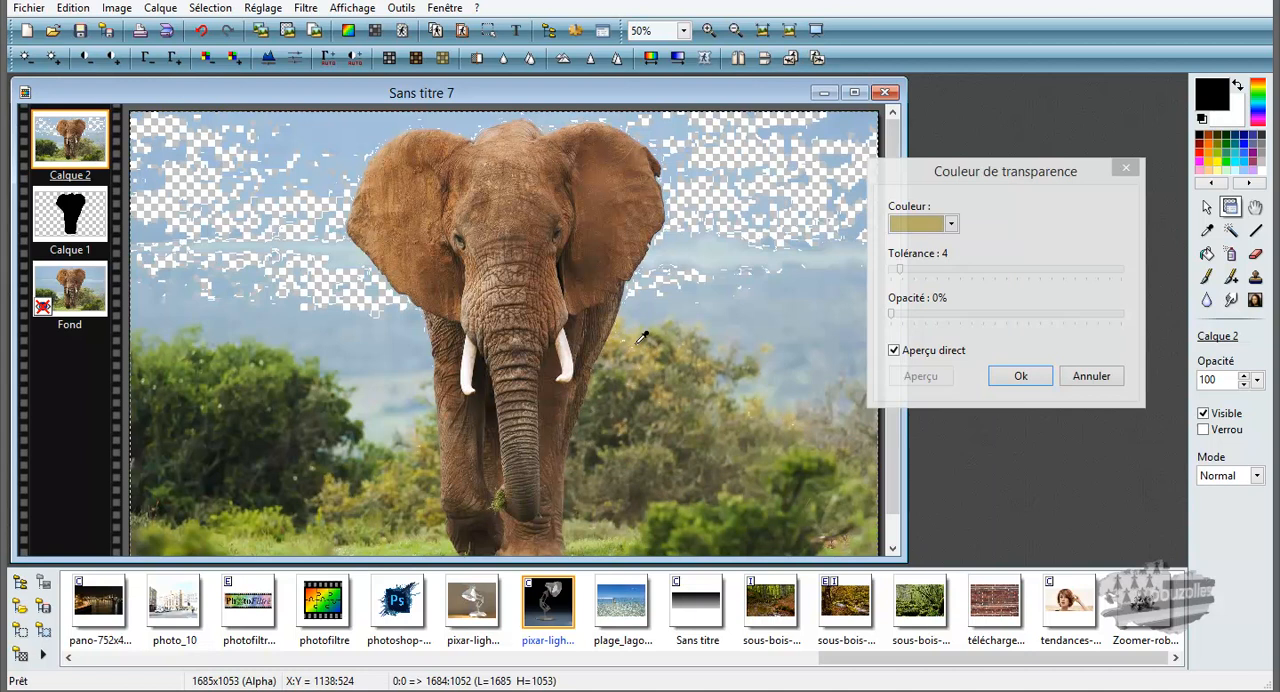
click(621, 356)
click(622, 375)
click(616, 390)
click(612, 404)
click(681, 416)
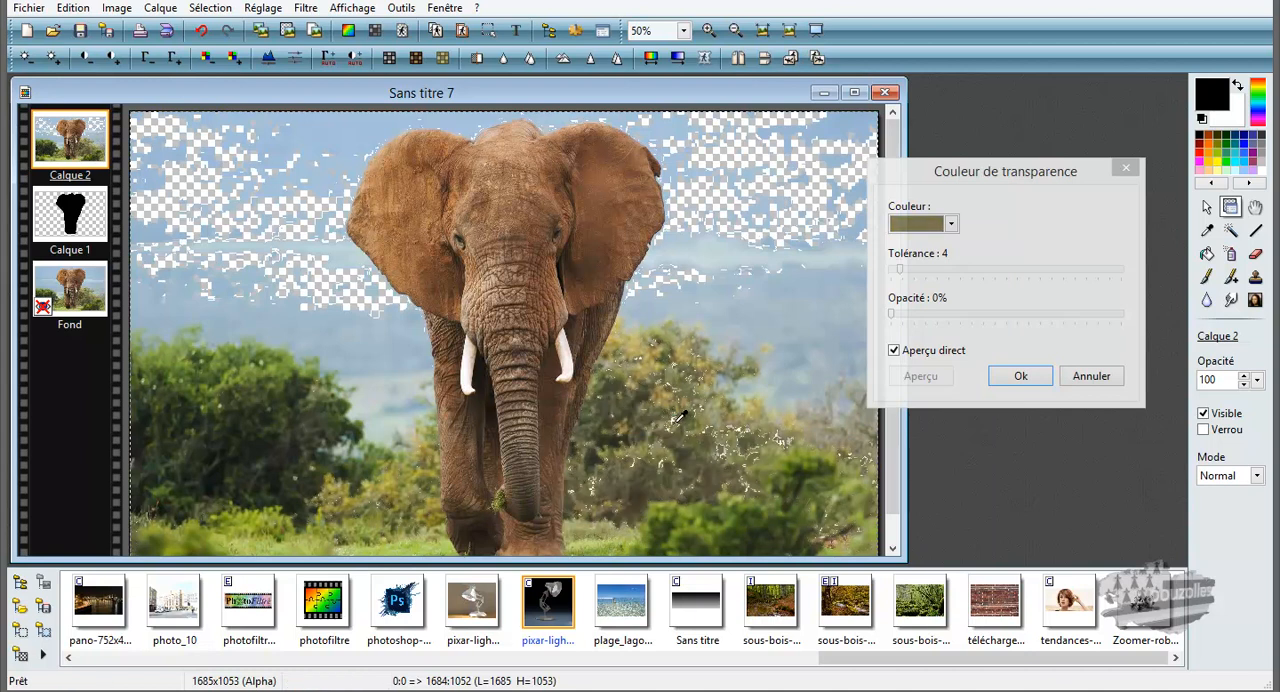
click(665, 397)
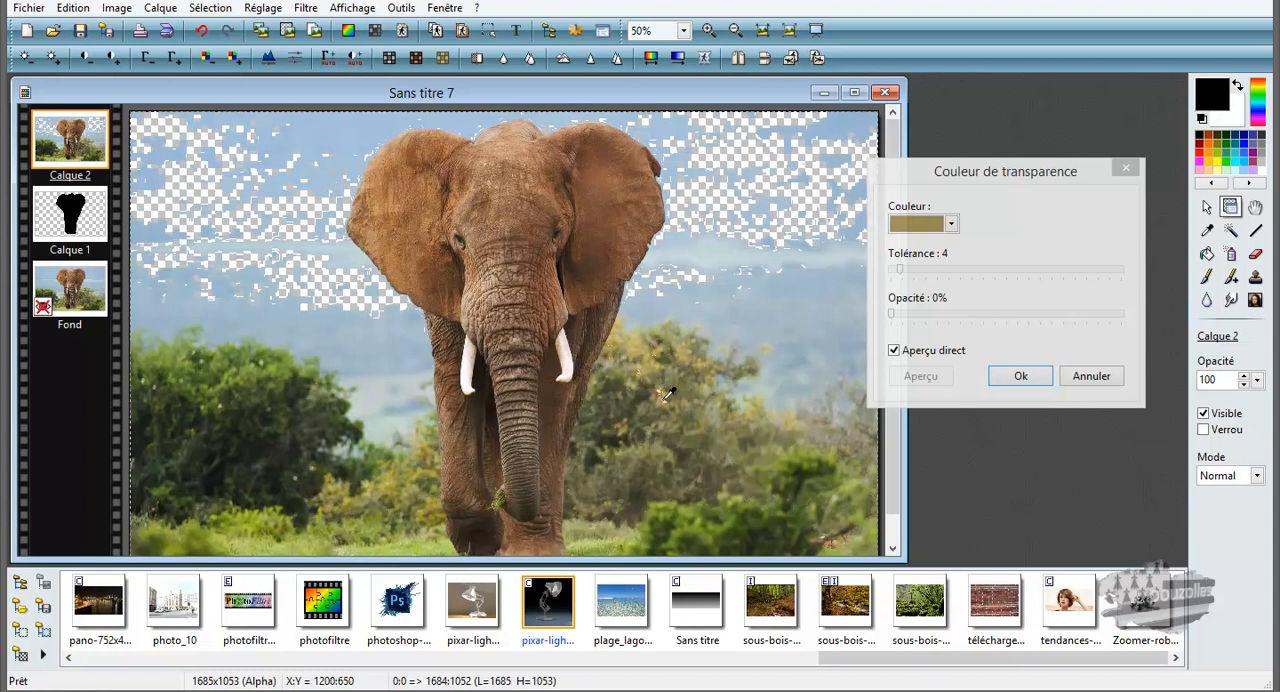
click(1094, 381)
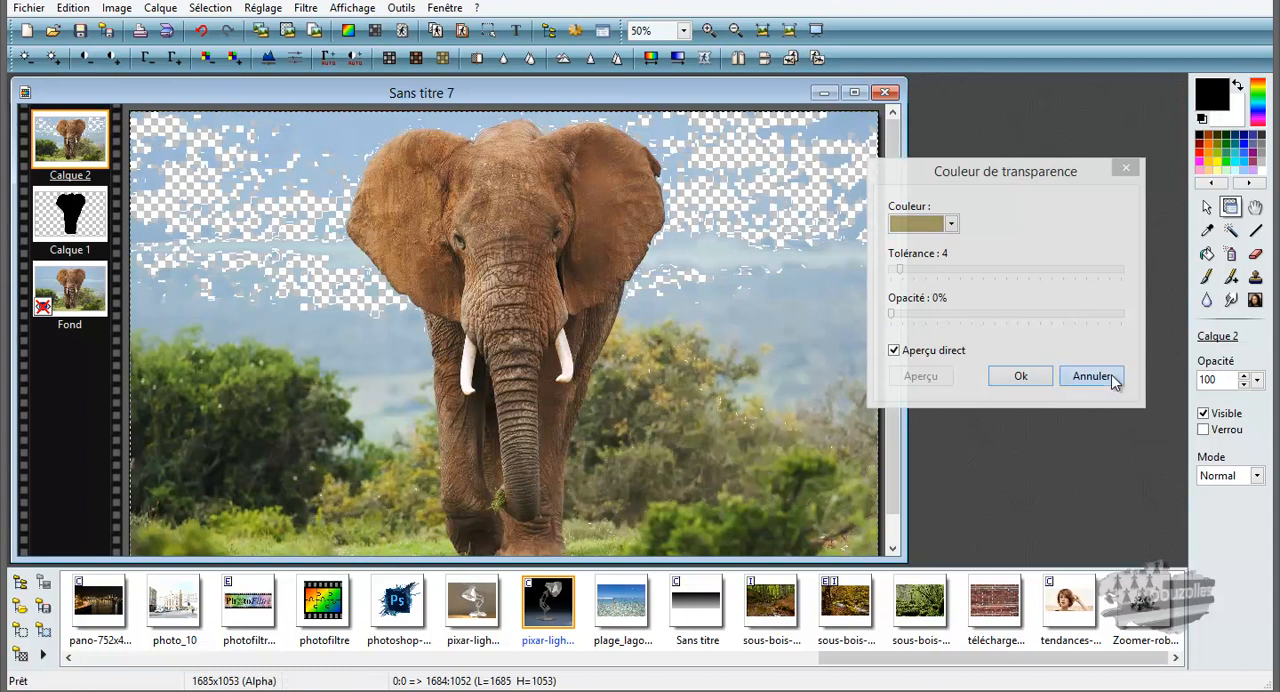
Step: Undo the second colour transparency on Calque 2 and the hiding of the Fond layer
click(201, 31)
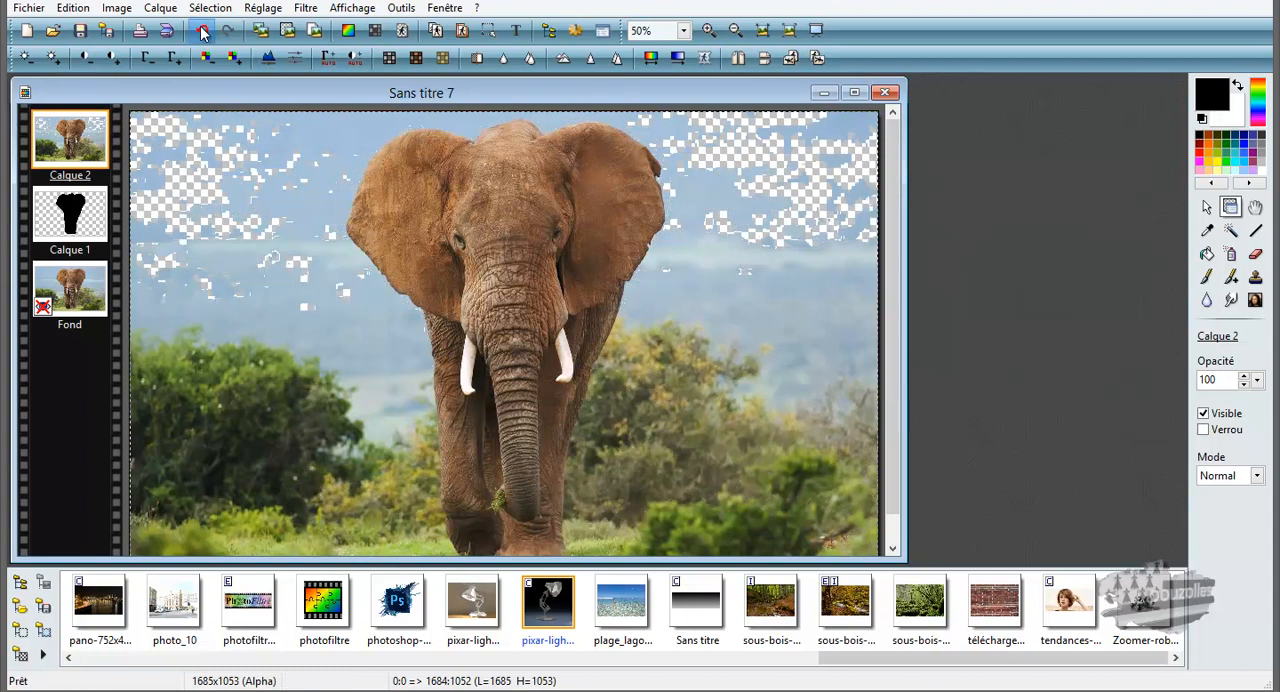
click(201, 31)
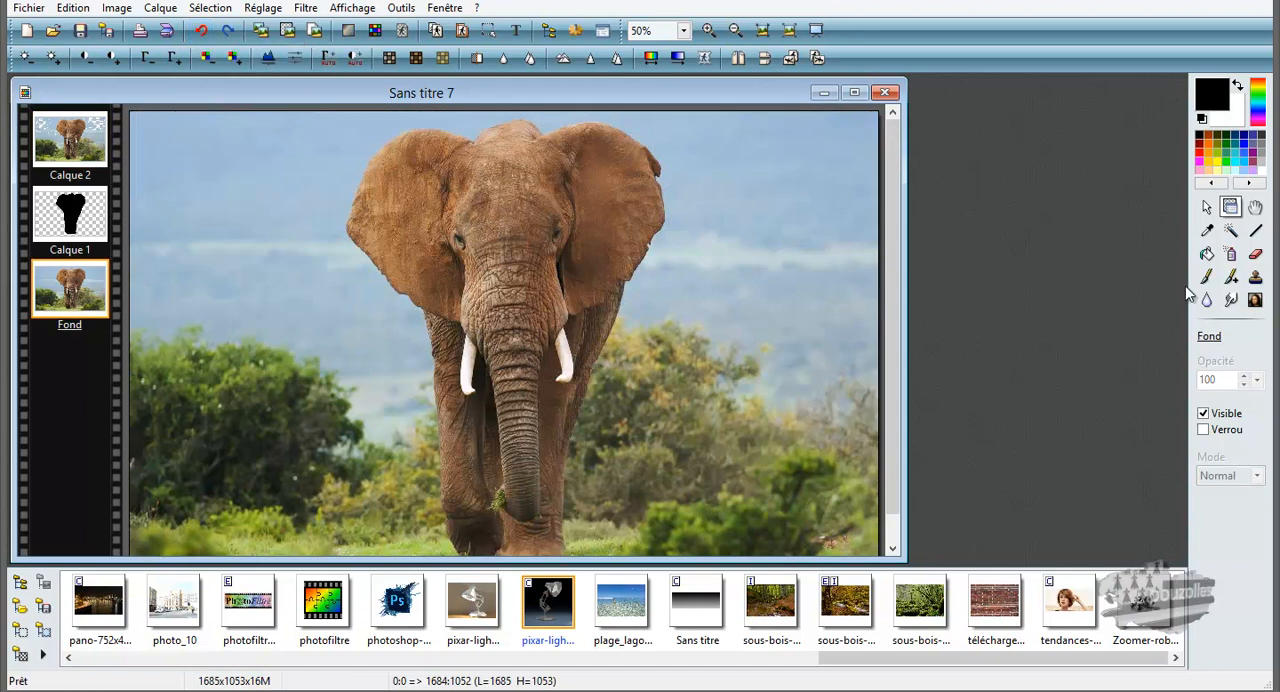
Step: Trace a polygonal lasso selection of about 178 × 58 px on the Fond layer, following the elephant's head crest and adjoining ear edge
click(1206, 206)
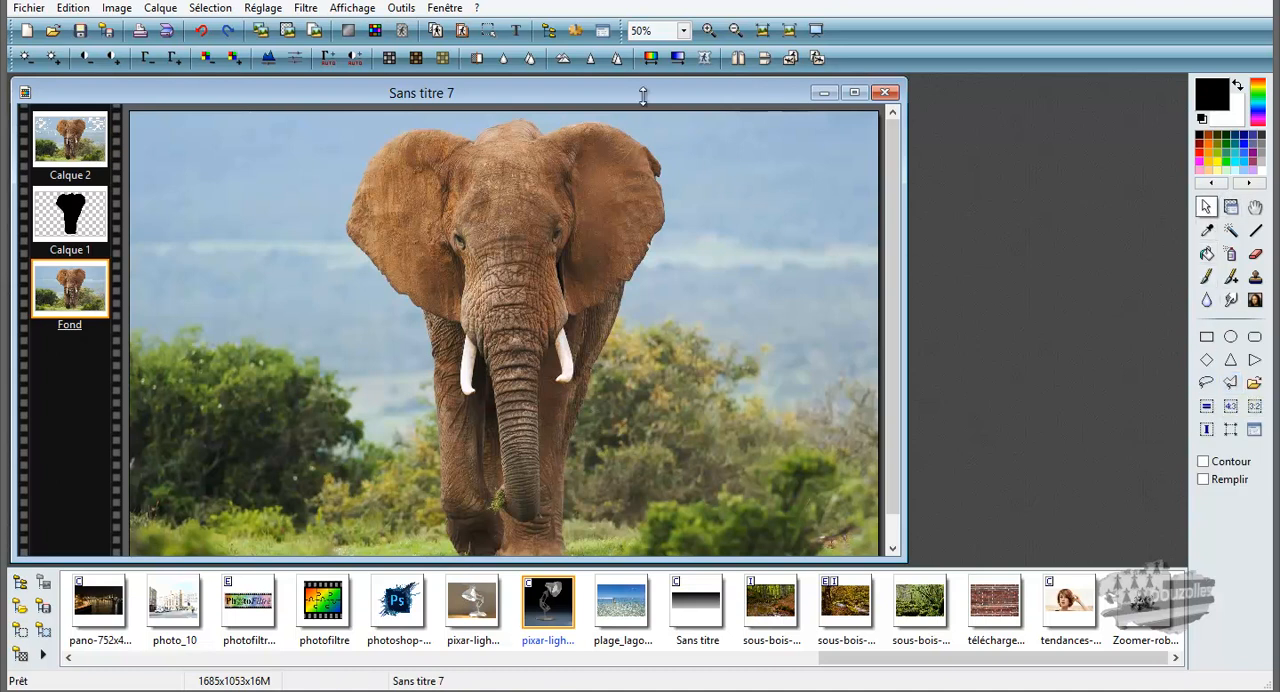
click(685, 33)
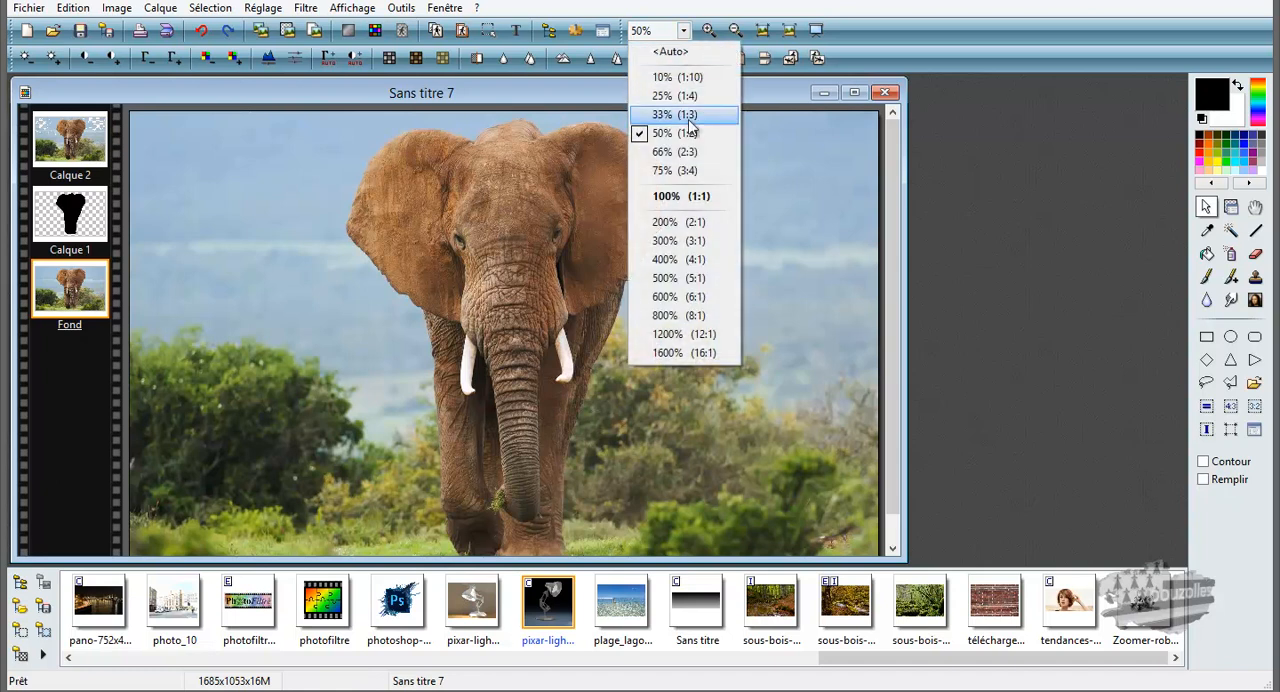
click(671, 245)
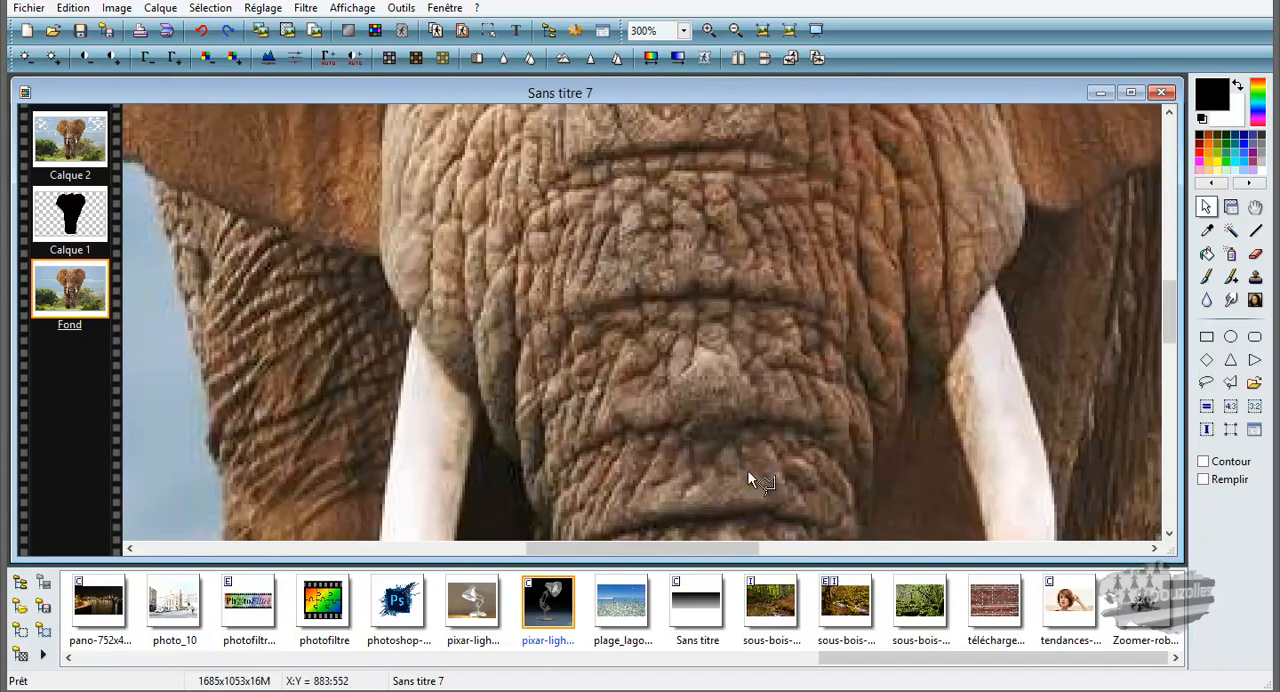
drag(1169, 328, 1166, 162)
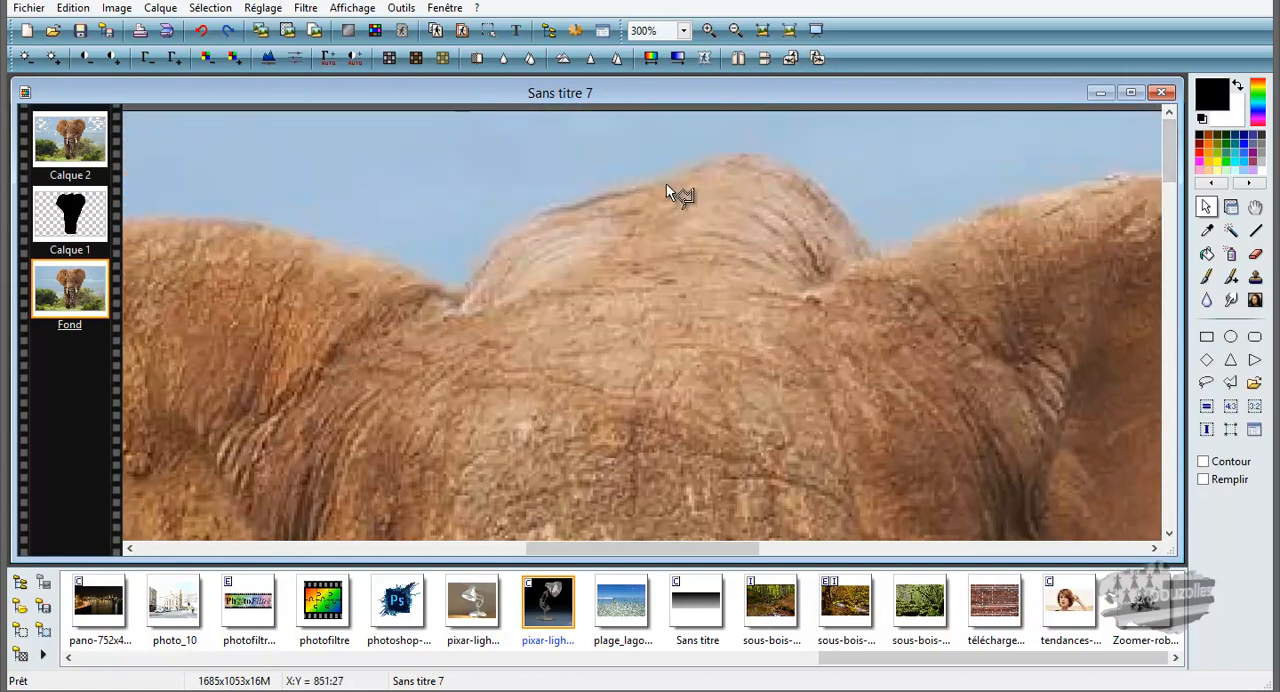
mouse_move(651, 184)
mouse_down()
mouse_move(548, 210)
mouse_move(518, 234)
mouse_up()
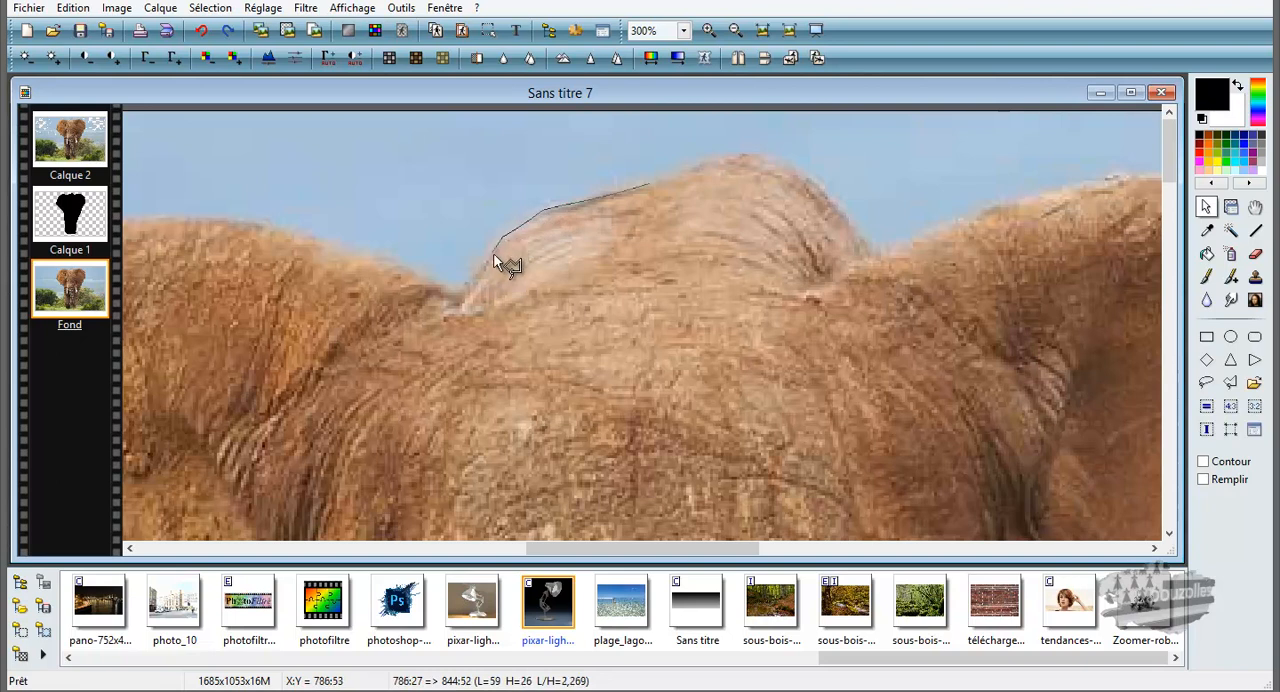
mouse_move(480, 272)
mouse_down()
mouse_move(460, 288)
mouse_move(380, 258)
mouse_up()
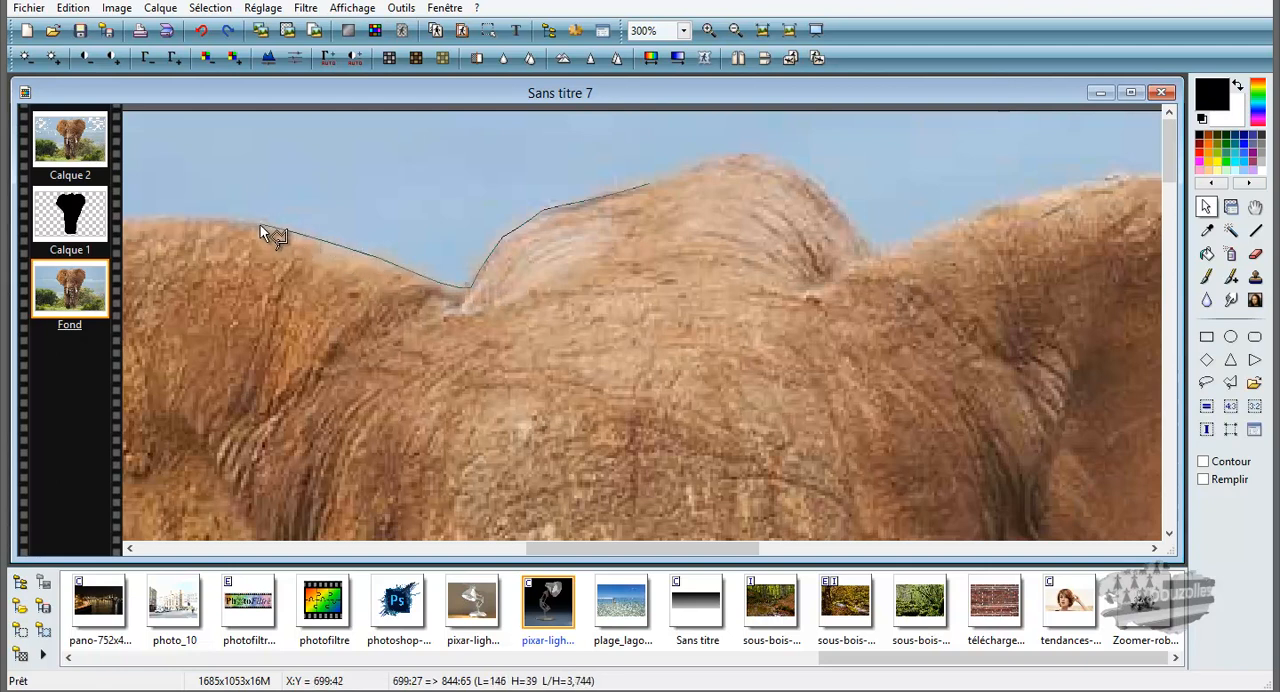
drag(223, 218, 179, 221)
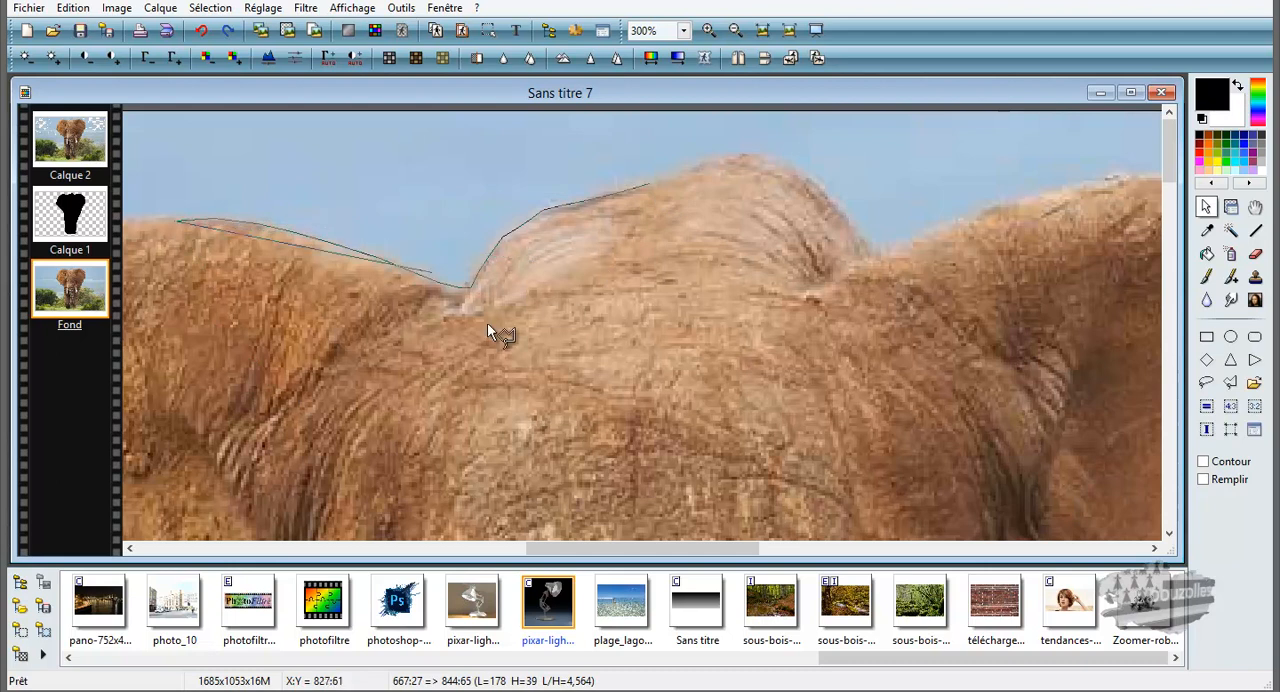
click(356, 338)
double_click(648, 185)
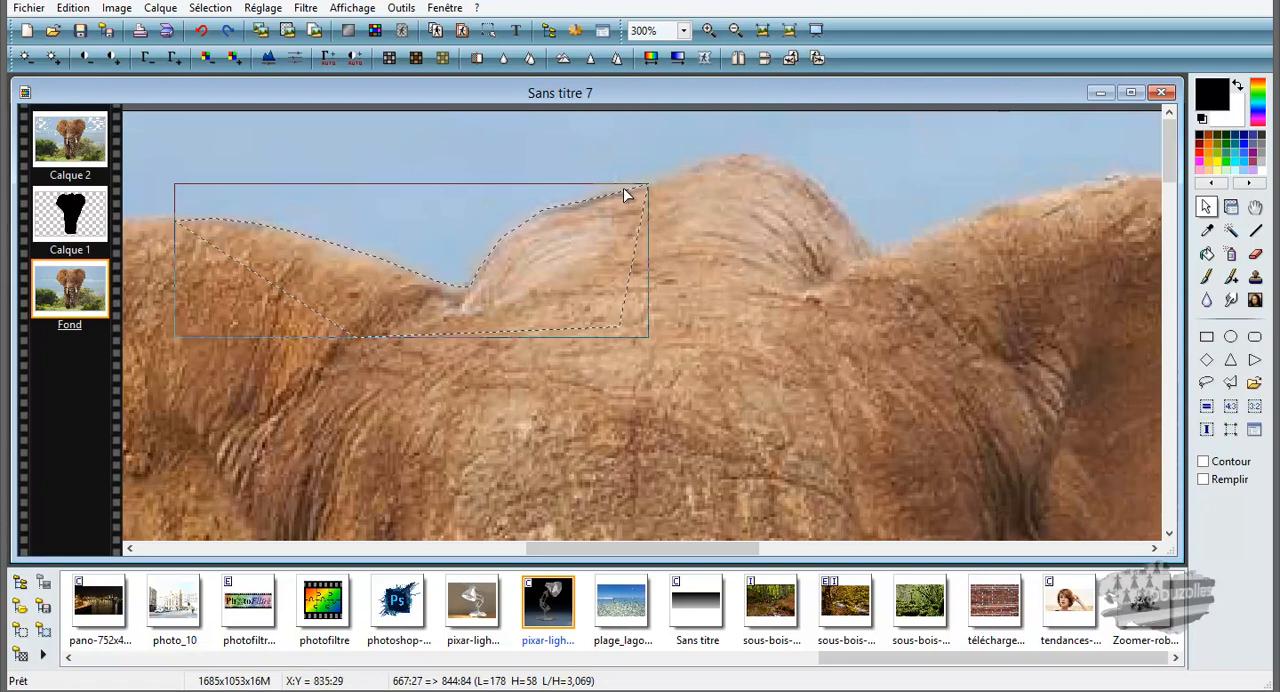
Step: Retrace the polygonal selection from the top of the head to the ear, about 214 × 102 px, and remove the selection
click(724, 158)
mouse_move(723, 158)
mouse_down()
mouse_move(652, 191)
mouse_move(533, 214)
mouse_move(463, 298)
mouse_move(327, 241)
mouse_move(152, 218)
mouse_move(192, 304)
mouse_move(352, 415)
mouse_move(425, 431)
mouse_move(771, 246)
mouse_move(762, 170)
mouse_move(721, 157)
mouse_up()
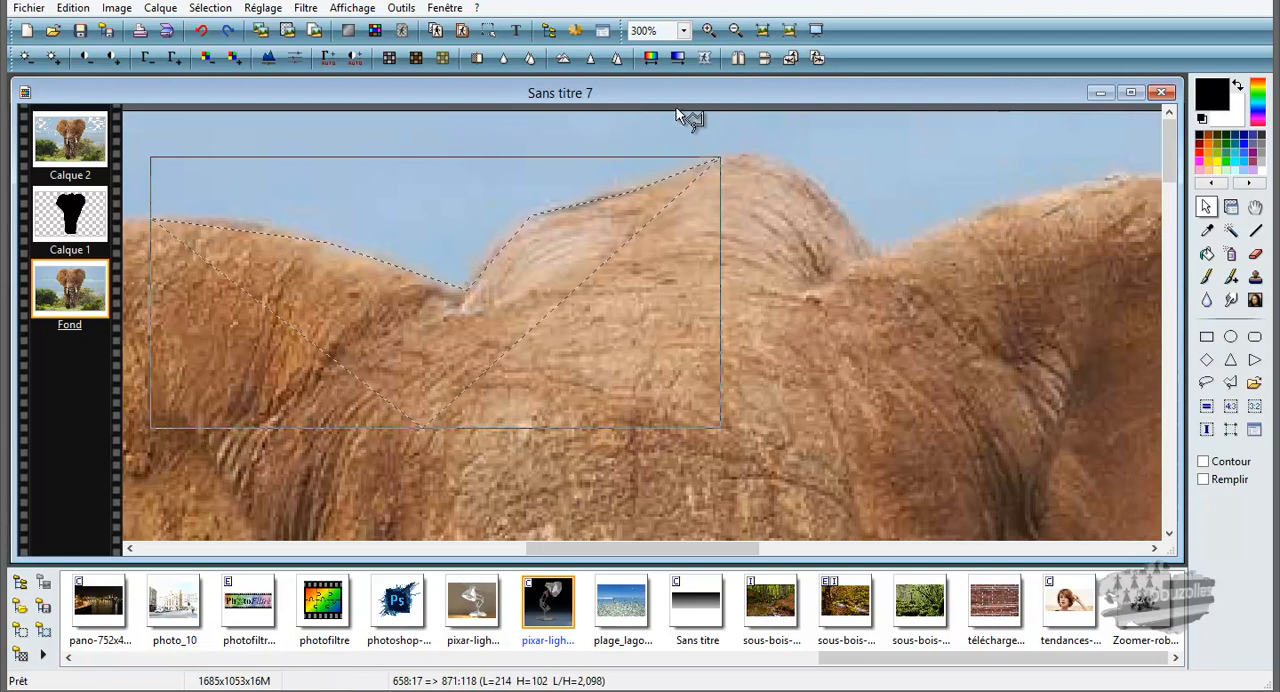
click(216, 8)
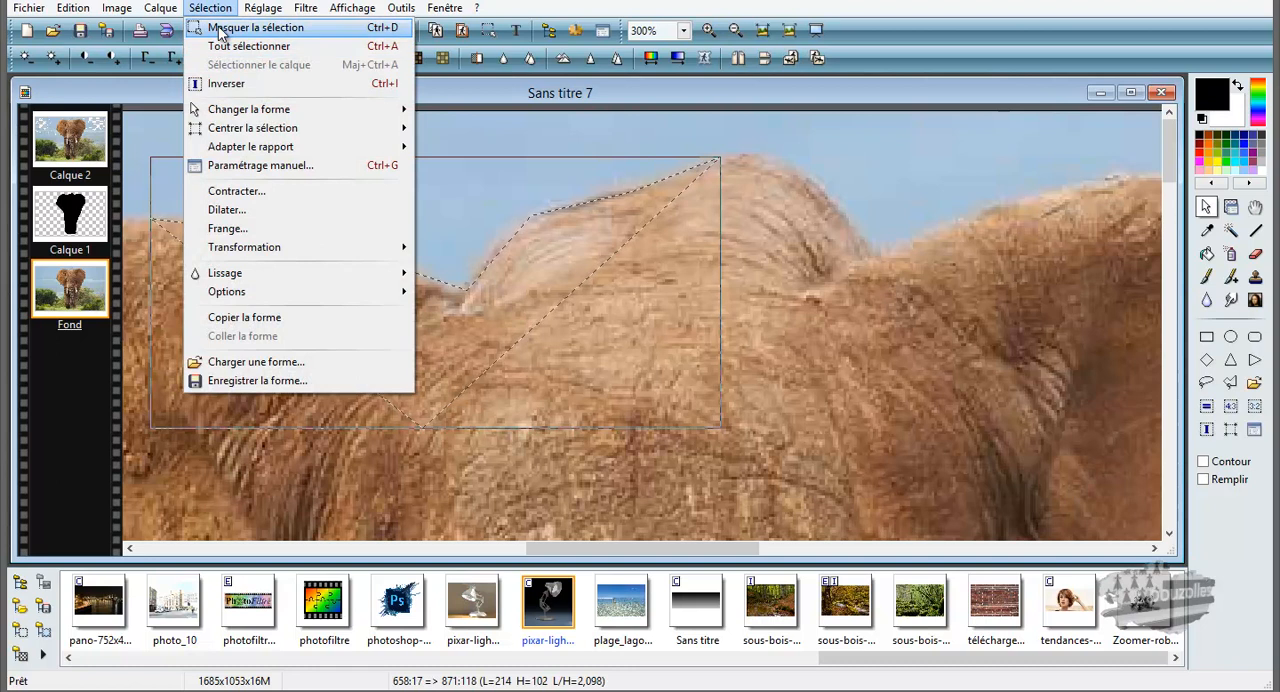
click(222, 30)
Step: Select the Calque 1 layer containing the black elephant silhouette, with the Selection tool active
click(681, 33)
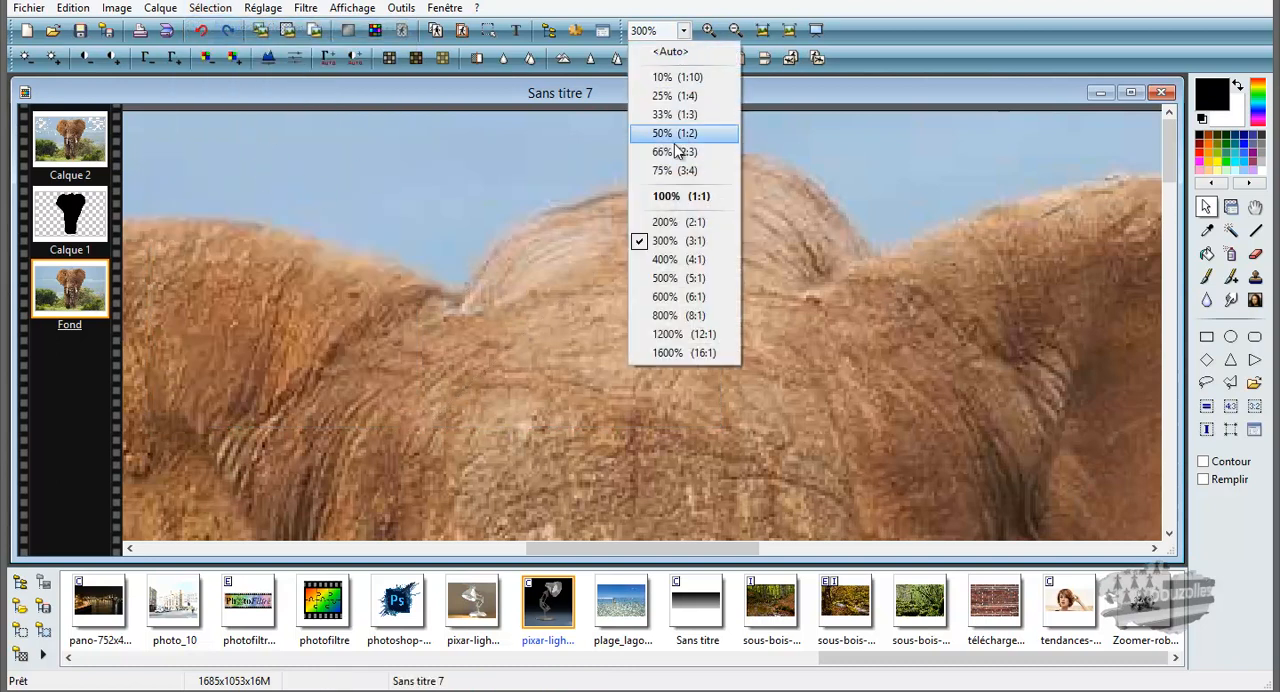
click(673, 172)
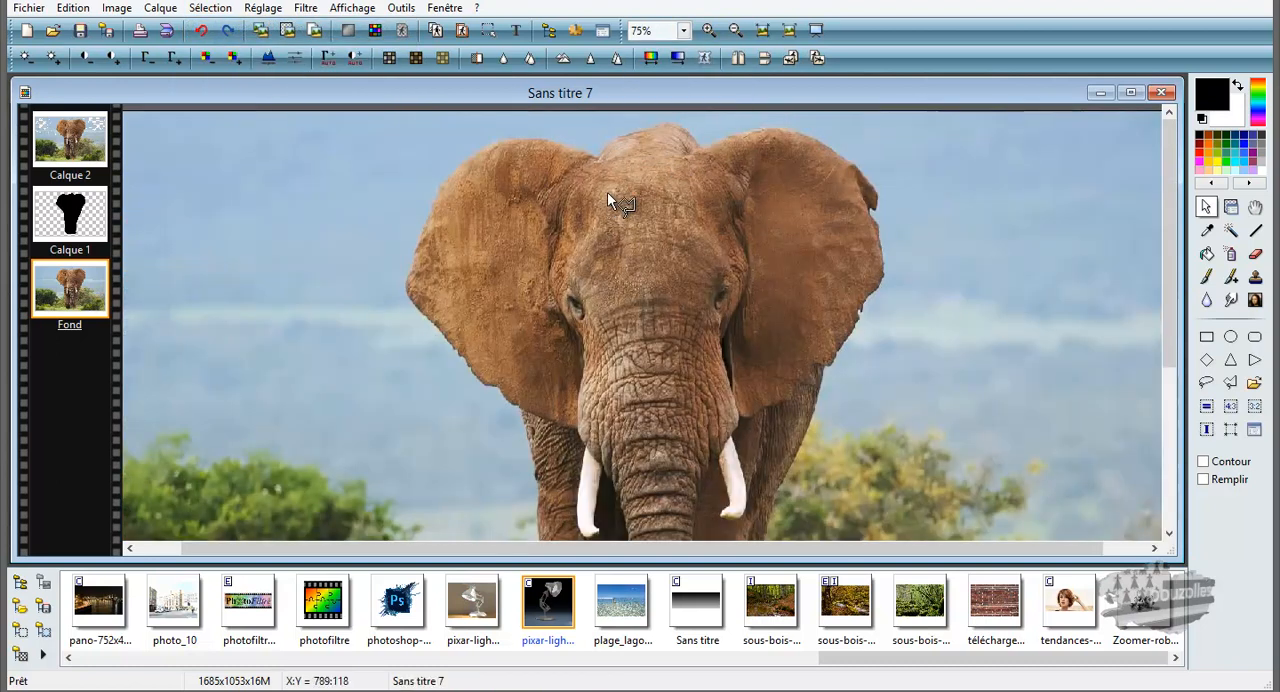
click(684, 31)
click(656, 133)
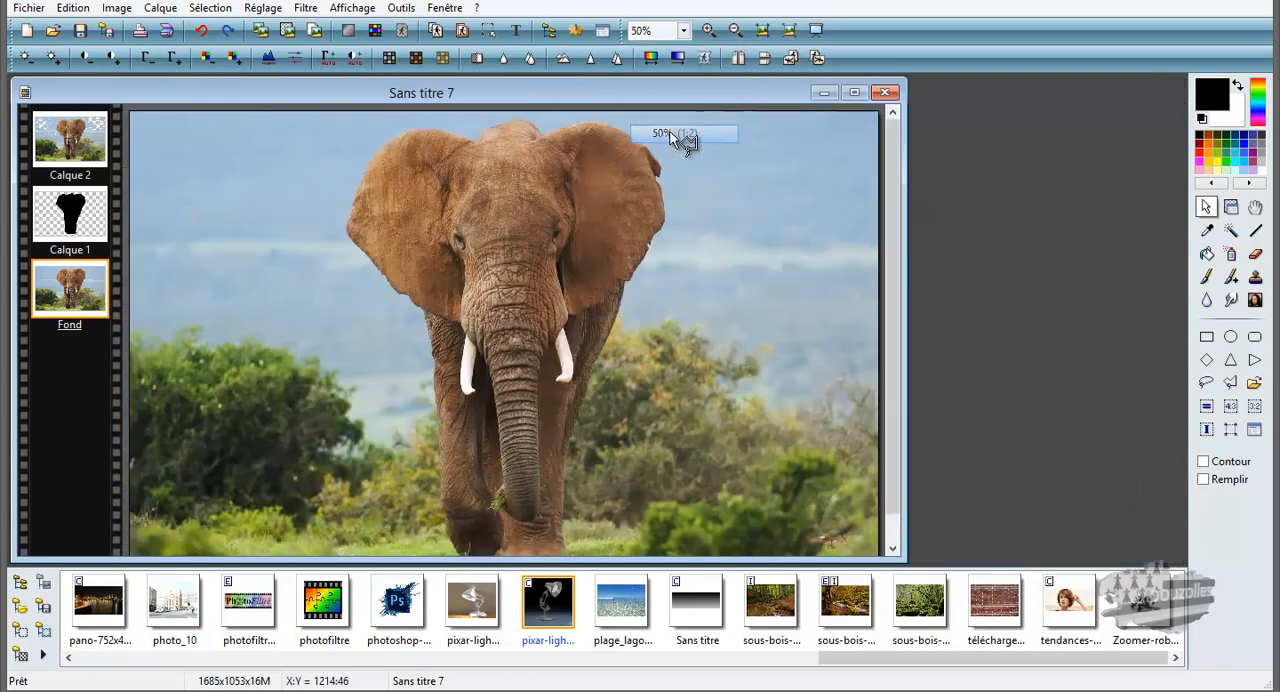
scroll(656, 177, down, 1)
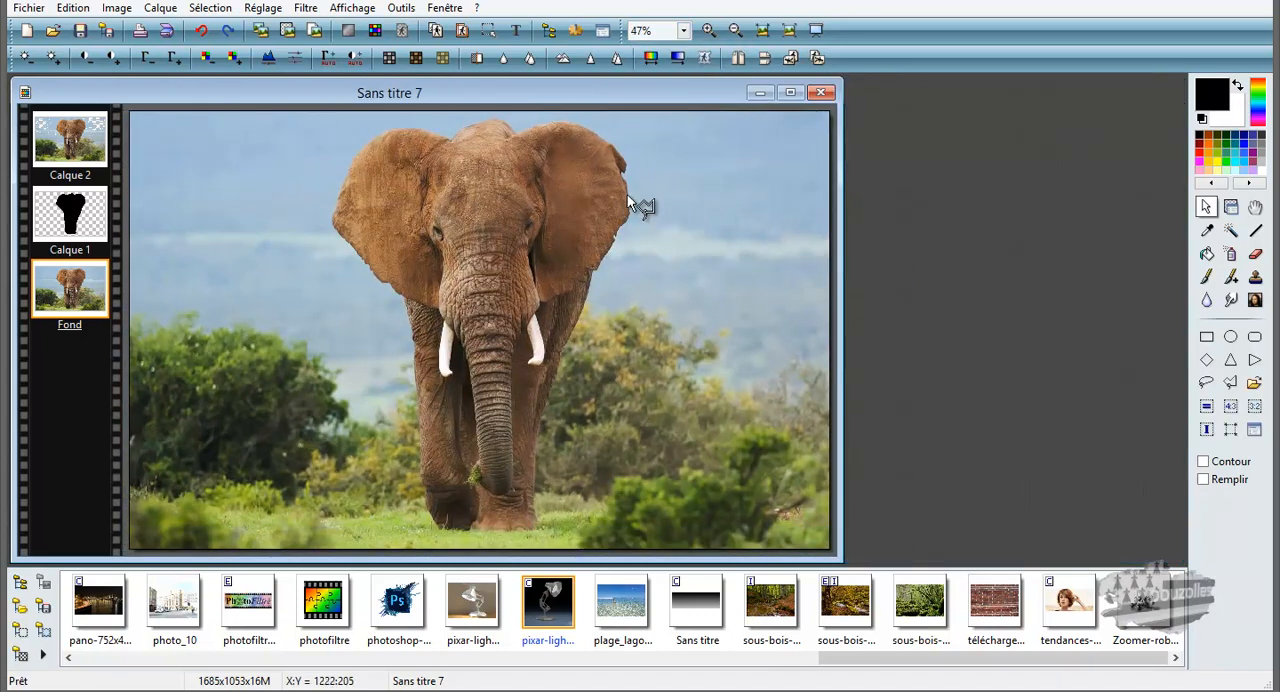
click(1207, 207)
click(62, 222)
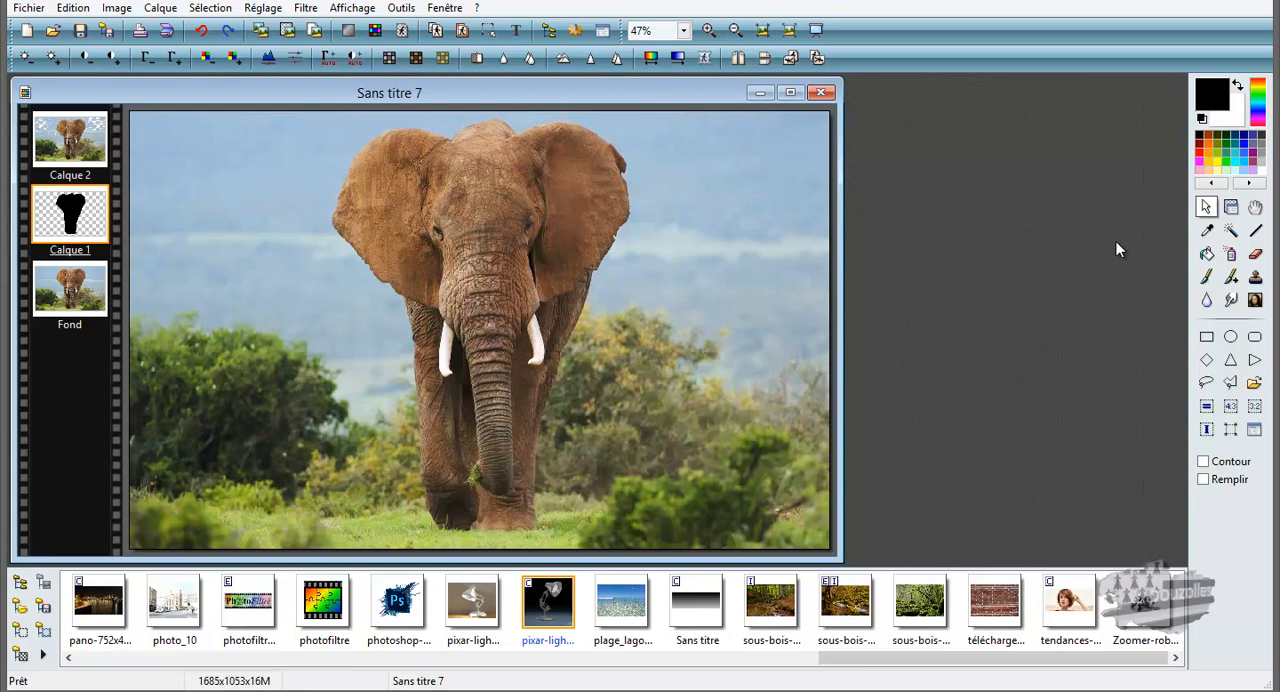
Step: Move the Calque 1 silhouette layer above Calque 2, and return it to its place between Calque 2 and Fond
click(1231, 230)
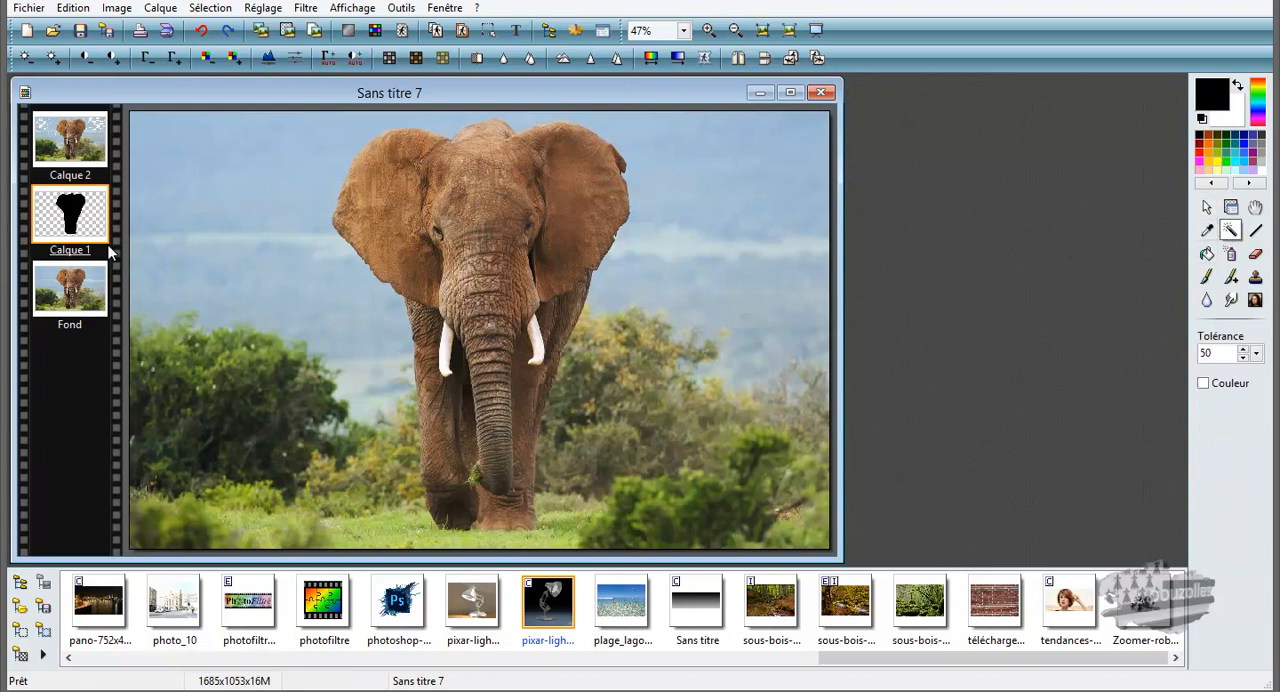
click(68, 155)
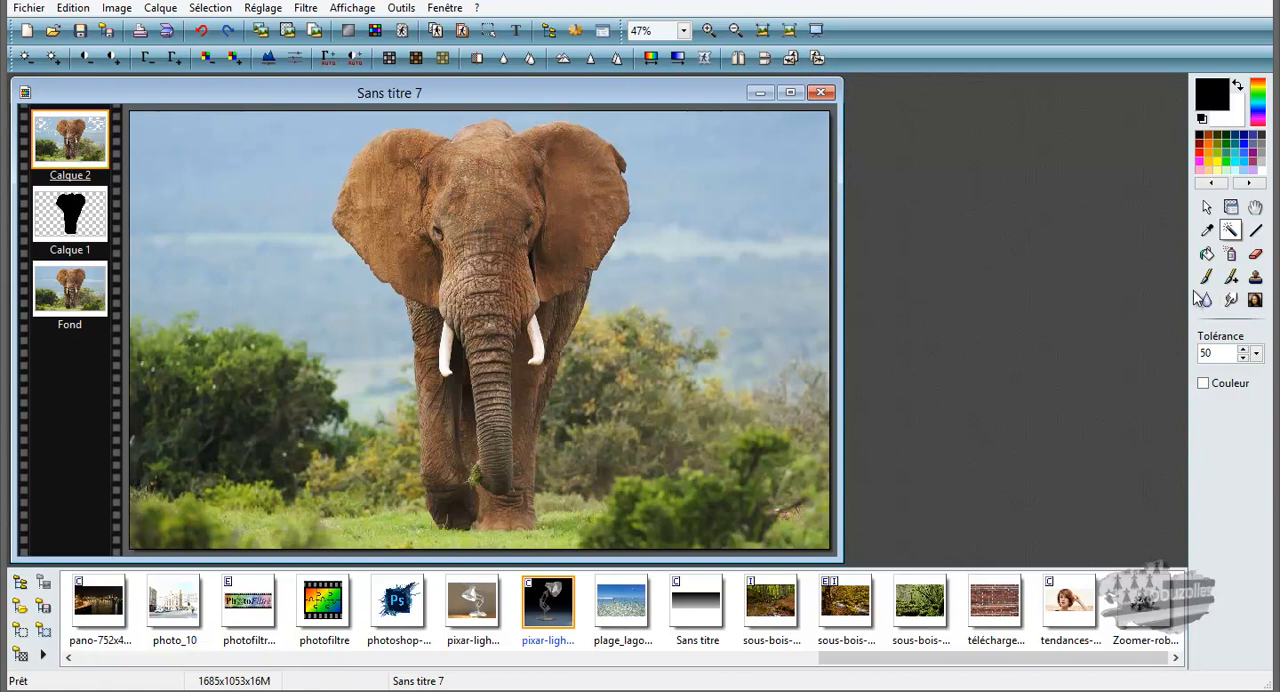
click(1231, 207)
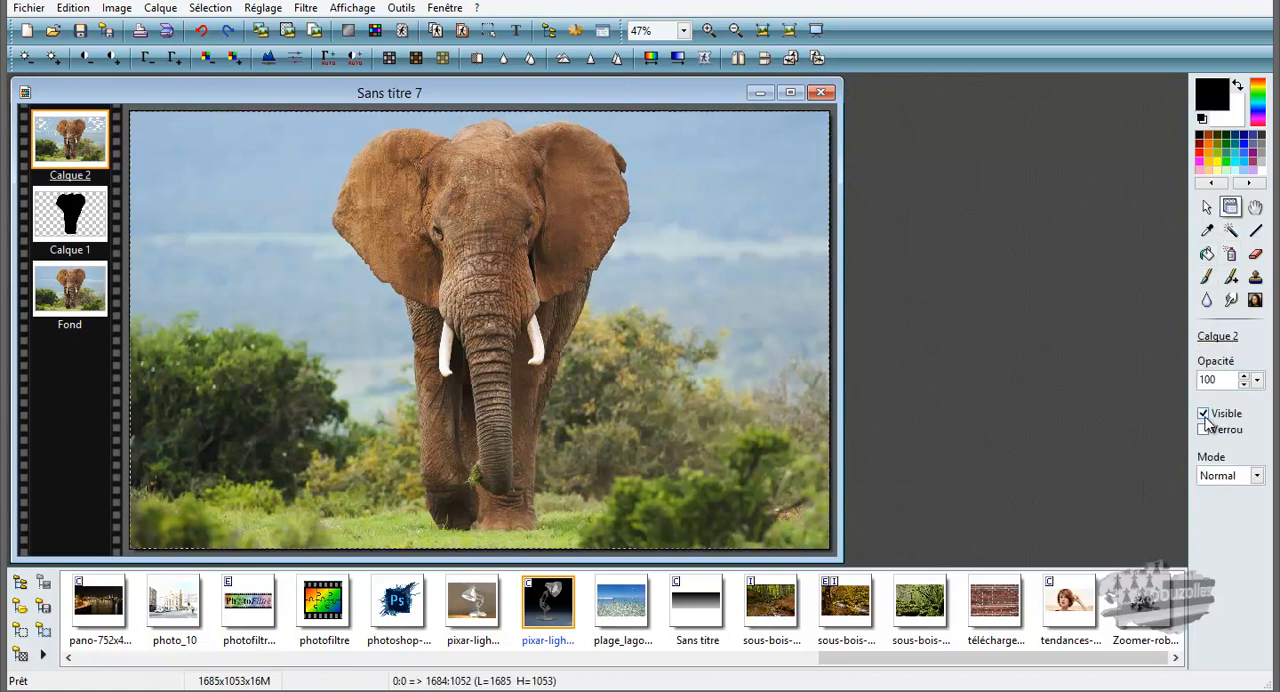
click(1206, 207)
drag(76, 222, 78, 140)
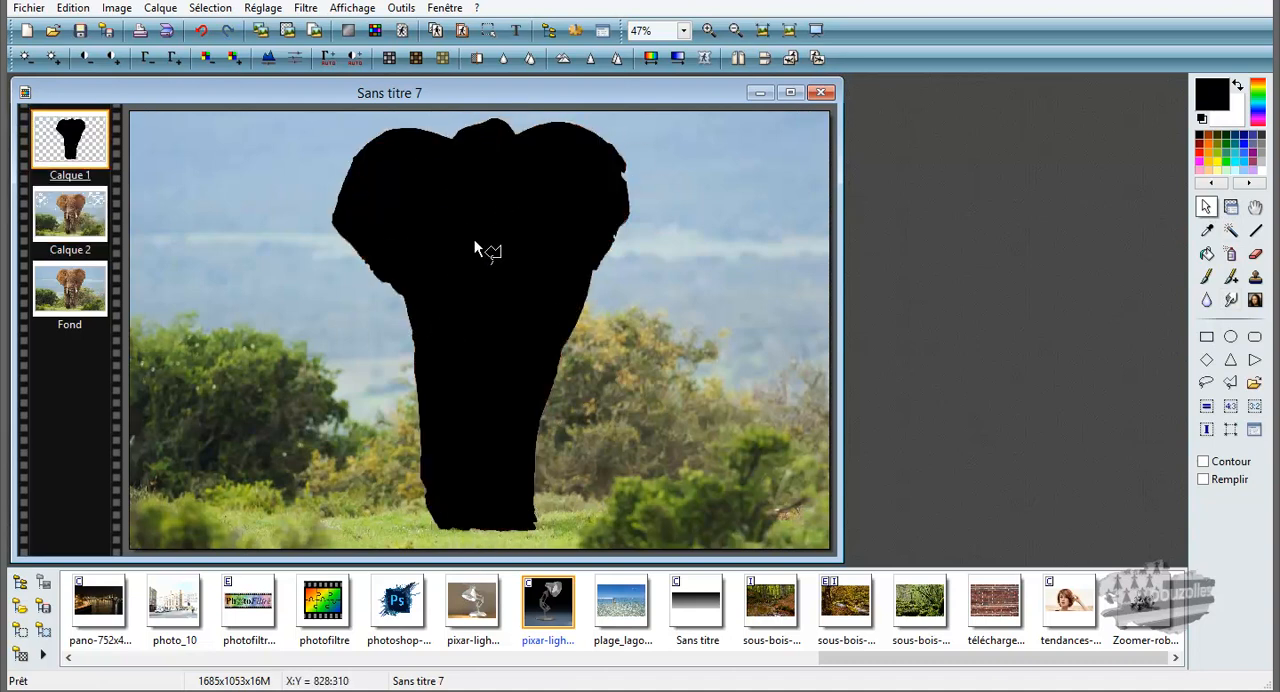
drag(84, 160, 70, 244)
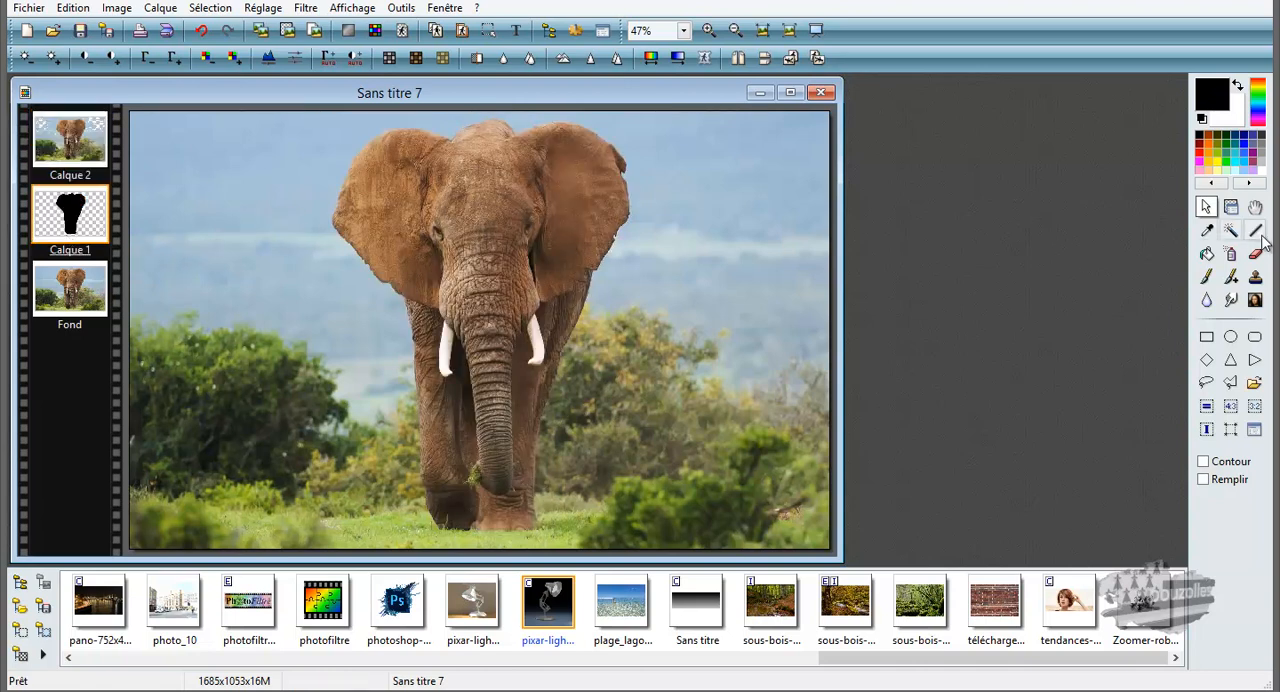
Step: Select the black elephant silhouette on Calque 1 with the Magic Wand at tolerance 50, and make Calque 2 the active layer
click(1230, 230)
click(558, 236)
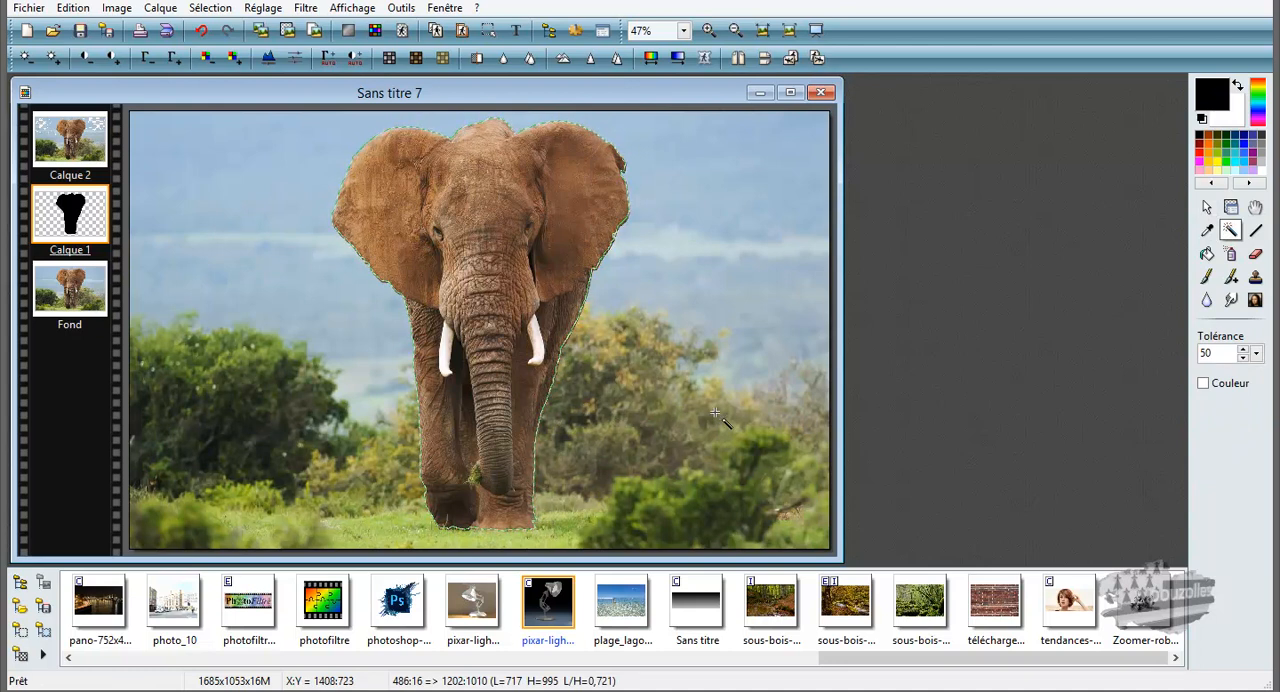
click(72, 160)
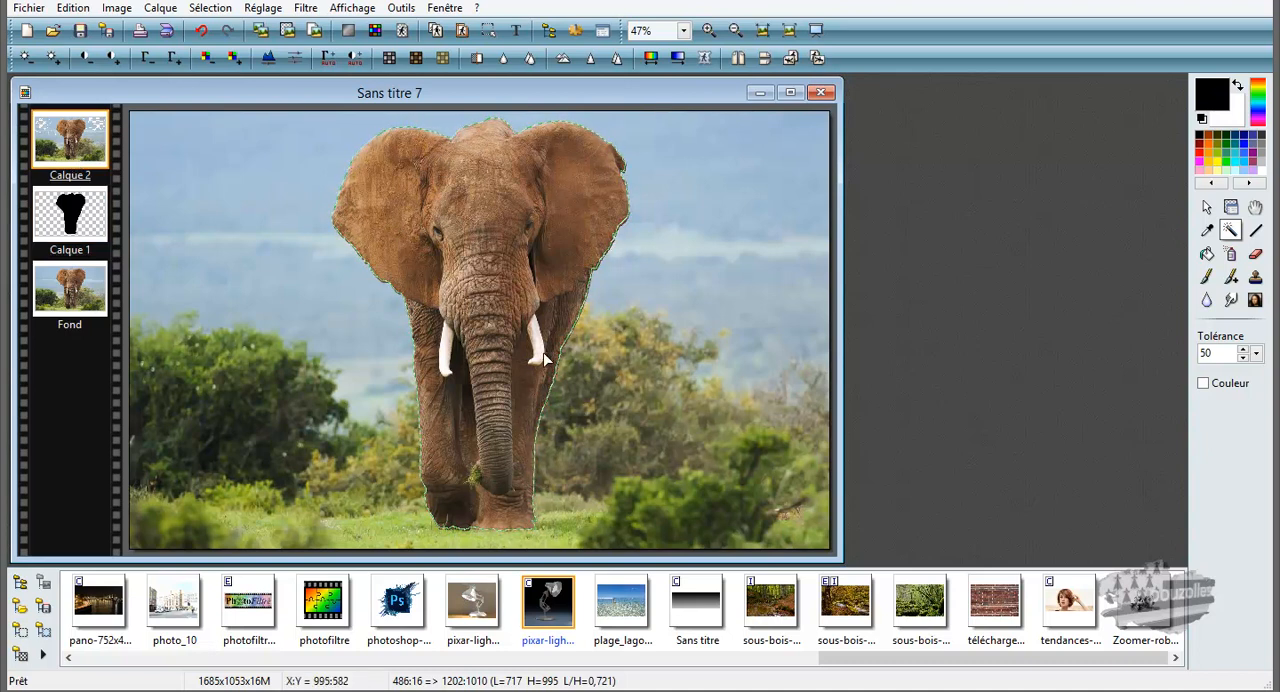
Step: Save the elephant-shaped selection as 01elephant.pfs in the Selections folder, replacing the existing file
click(72, 9)
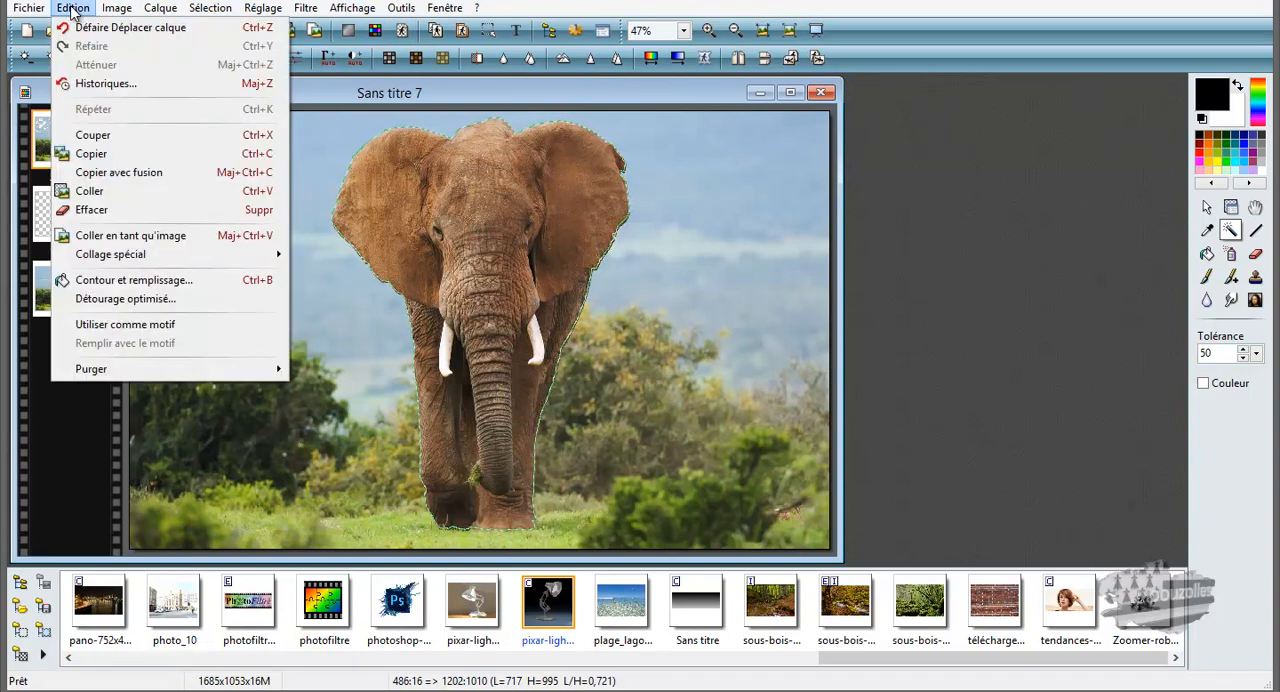
mouse_move(166, 11)
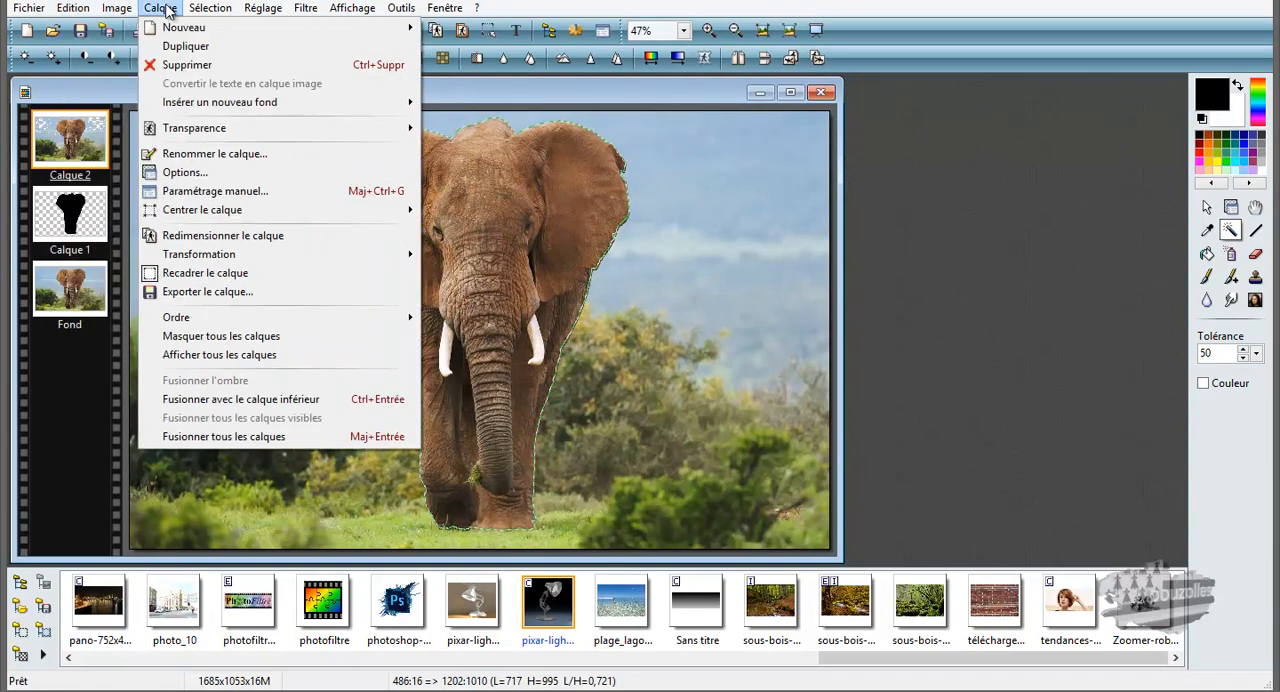
mouse_move(212, 10)
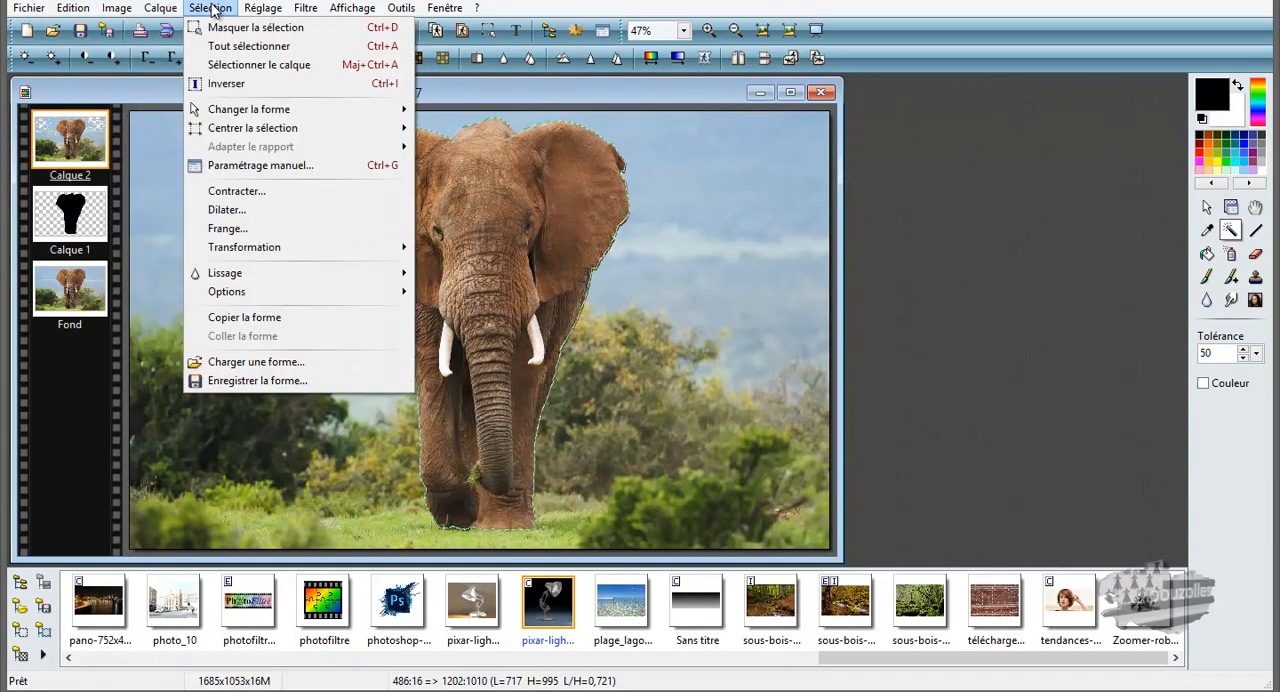
click(232, 383)
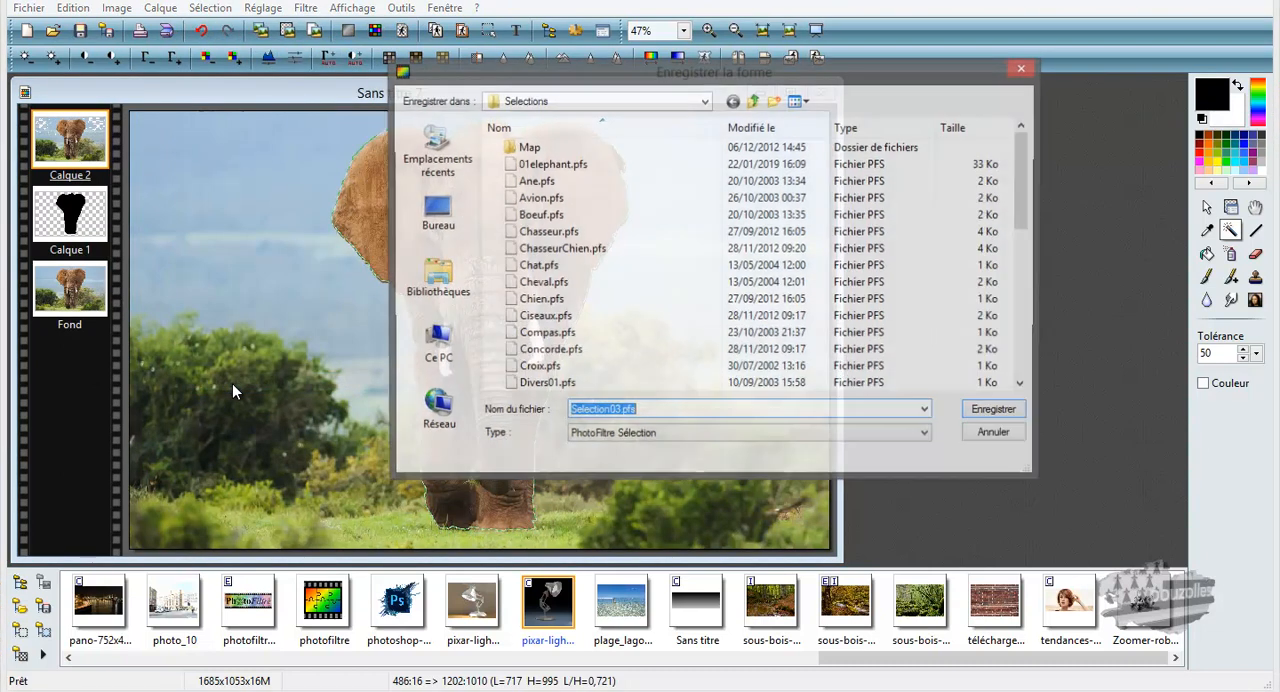
click(583, 167)
click(996, 411)
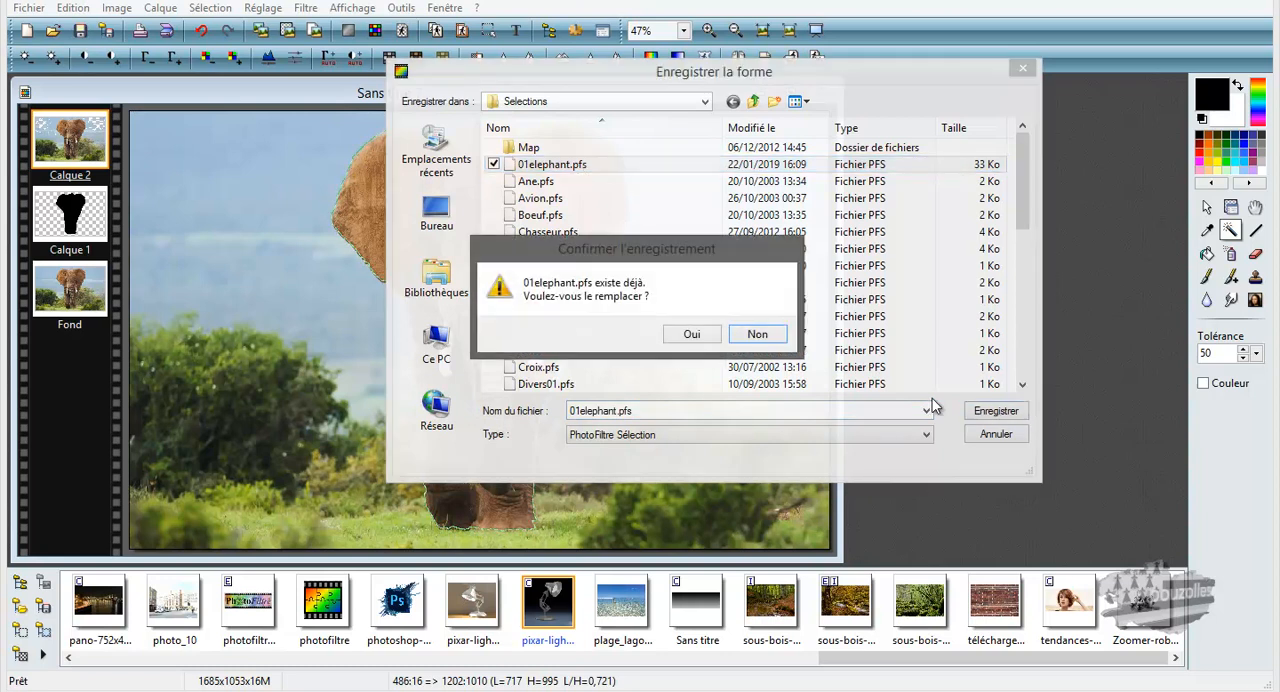
click(692, 332)
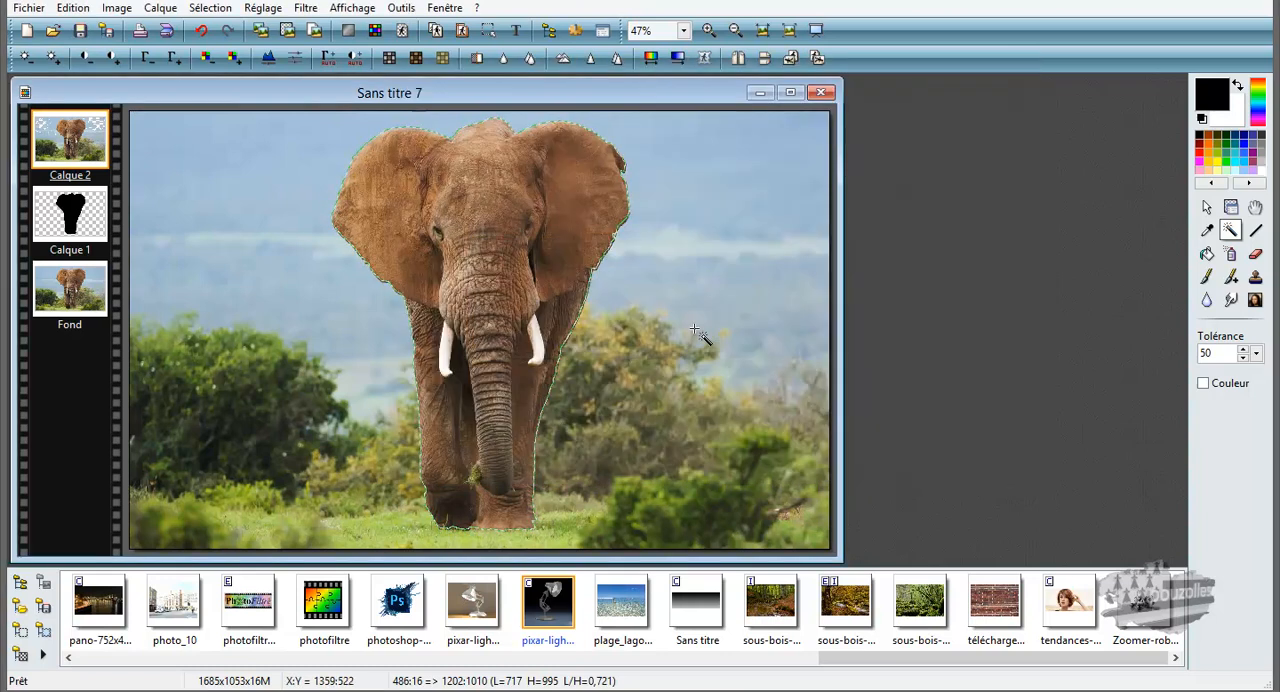
Step: Hide the current selection and load the saved shape 01elephant.pfs onto Calque 2
click(208, 7)
click(219, 29)
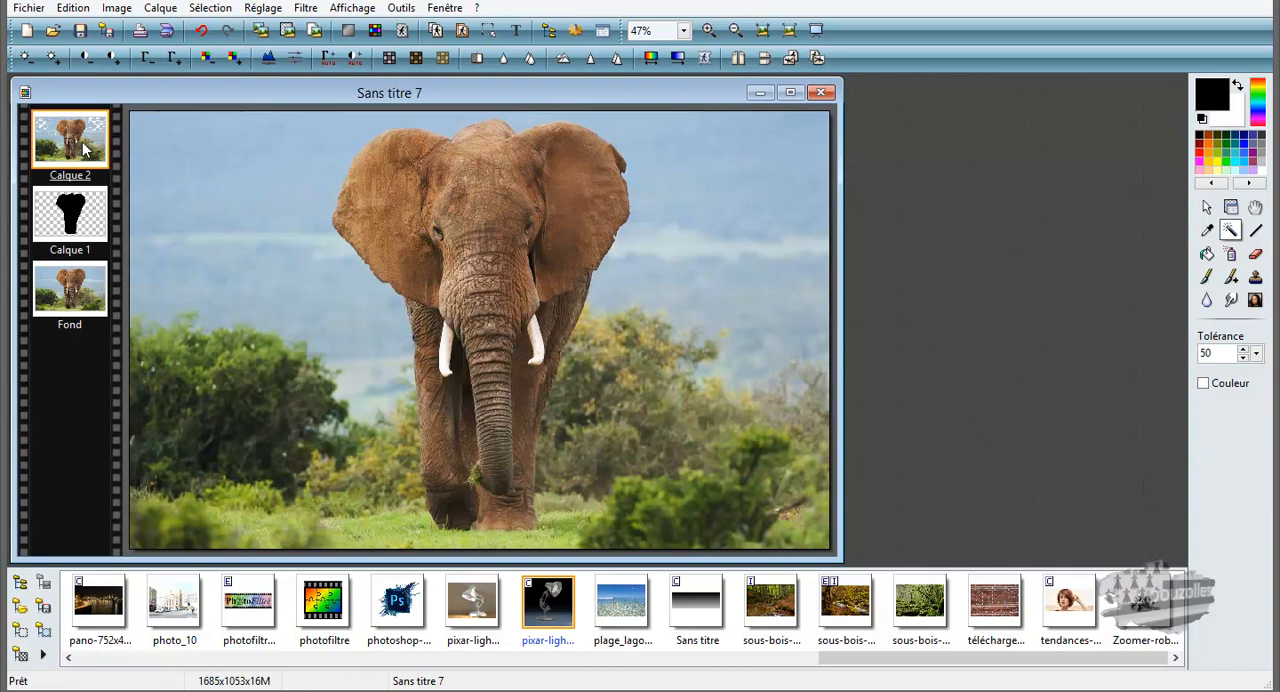
click(209, 8)
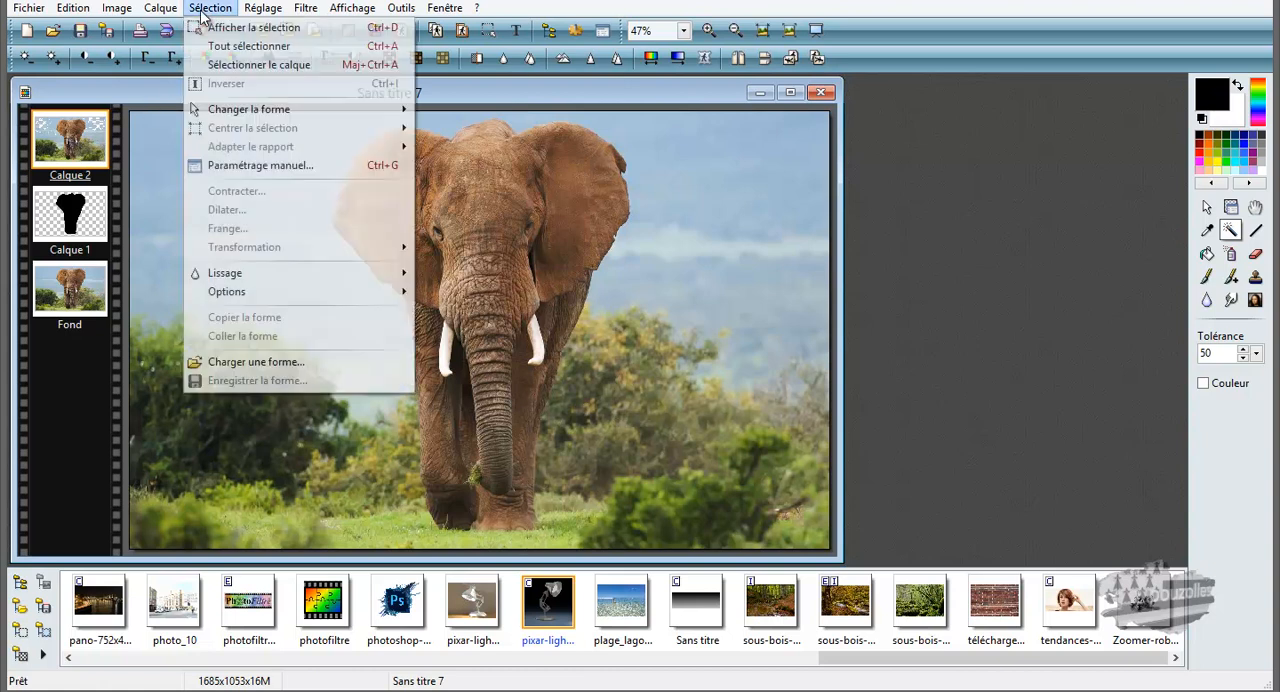
click(250, 364)
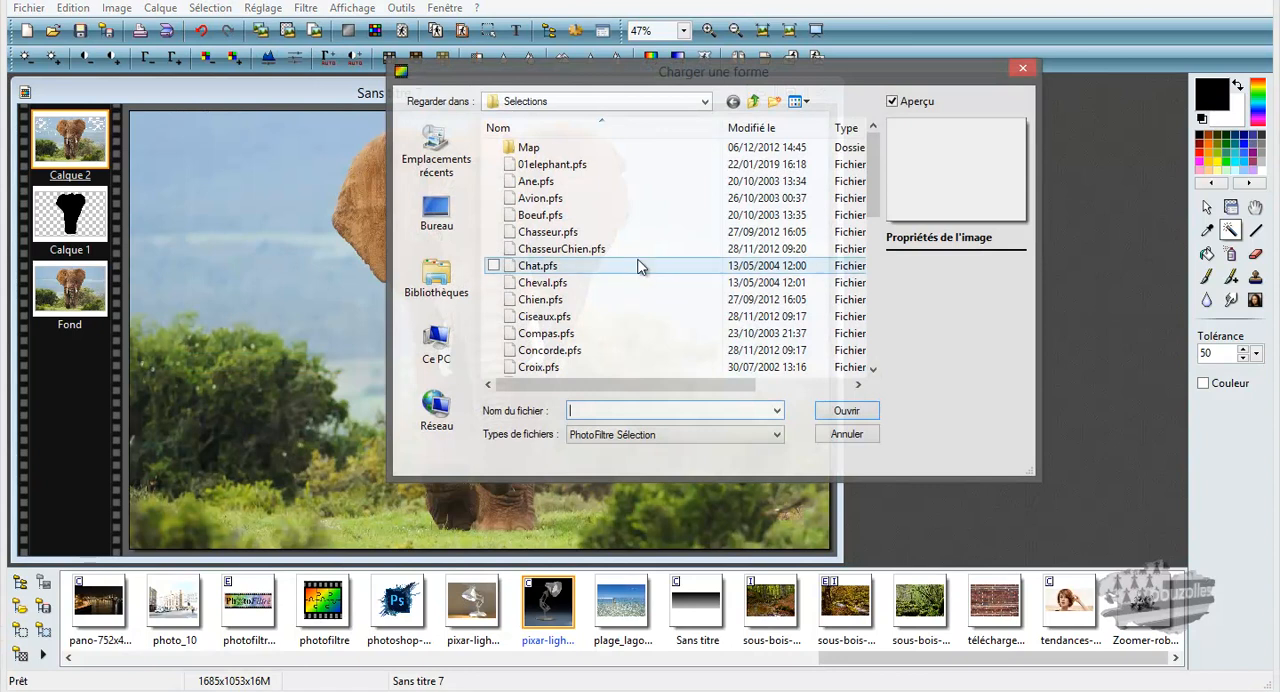
click(553, 165)
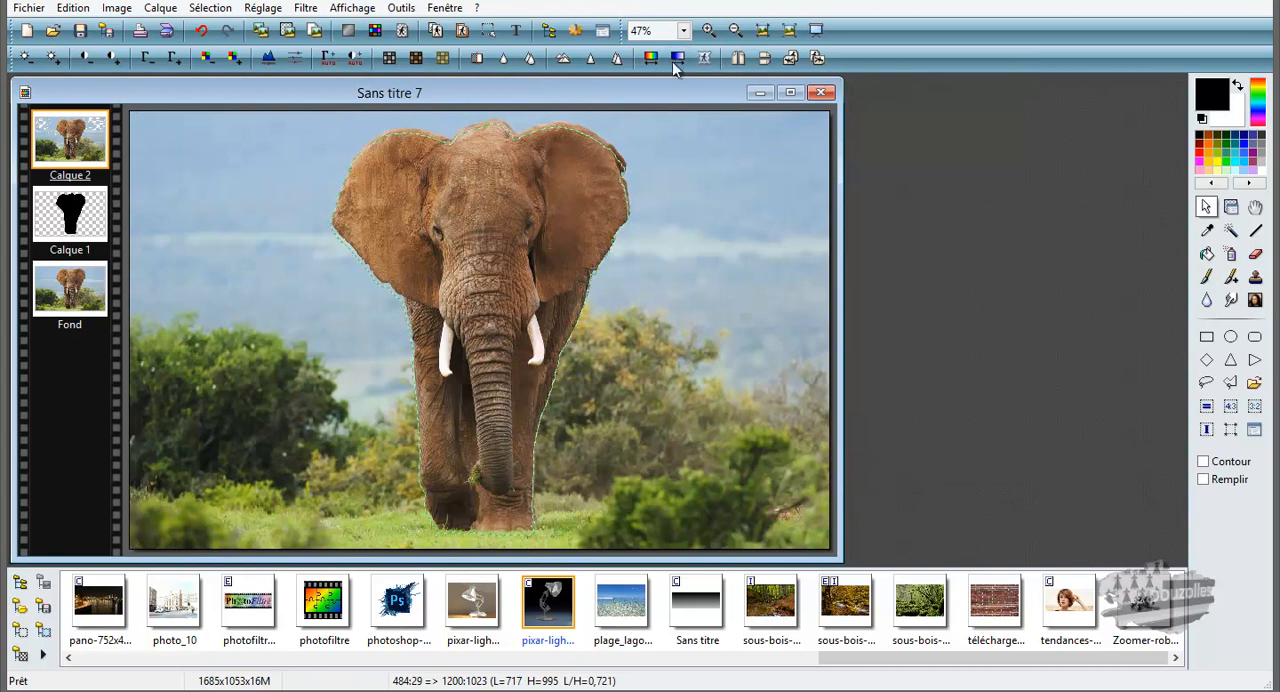
Step: Shift the loaded selection up so its outline follows the top of the elephant's head and ears, starting at 488:16
click(683, 31)
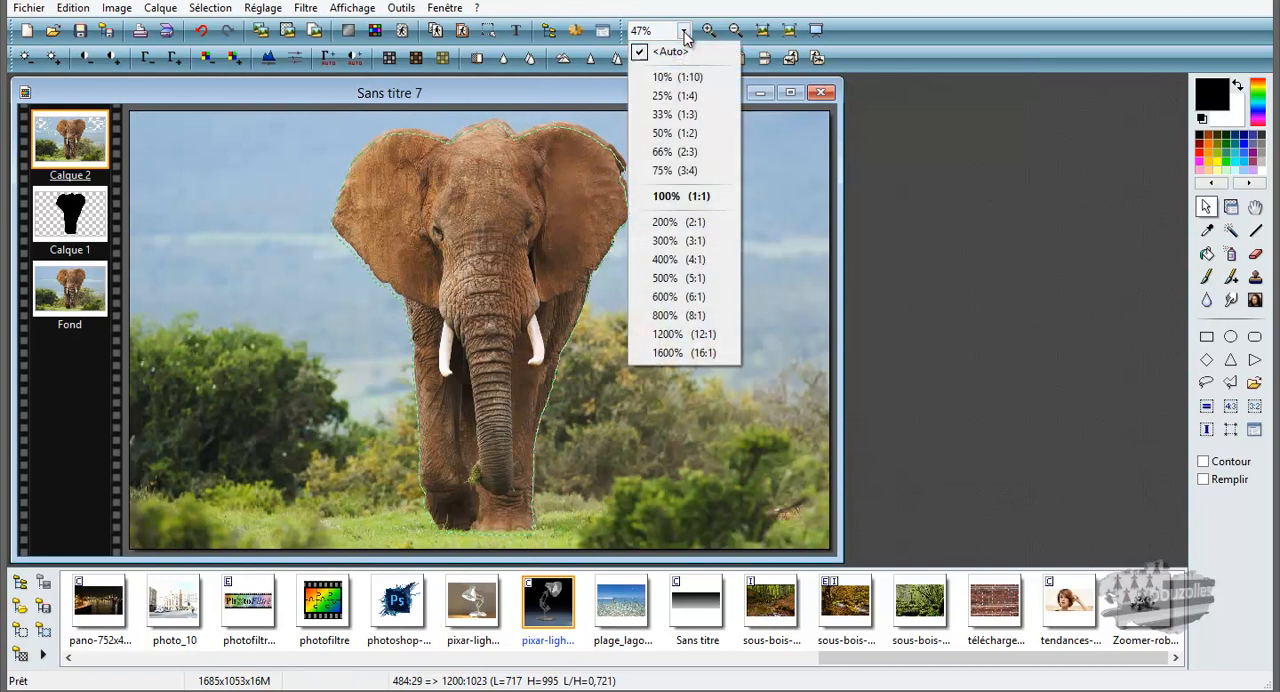
click(675, 240)
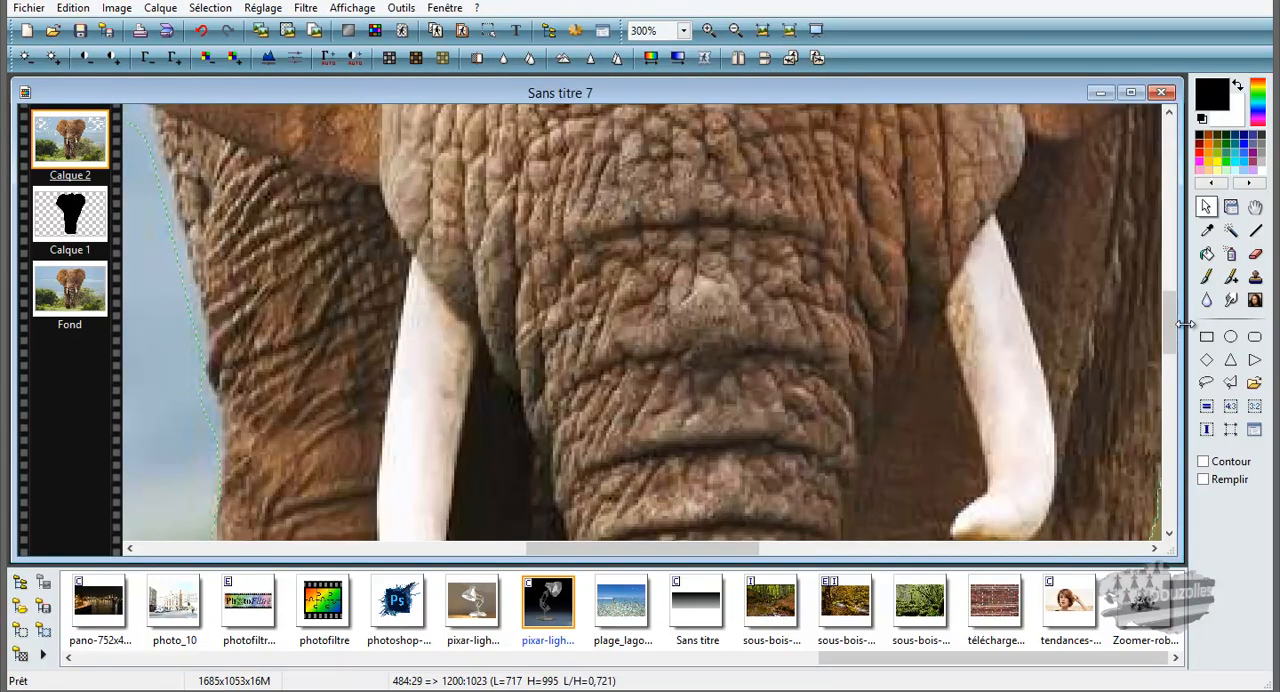
drag(1172, 326, 1165, 146)
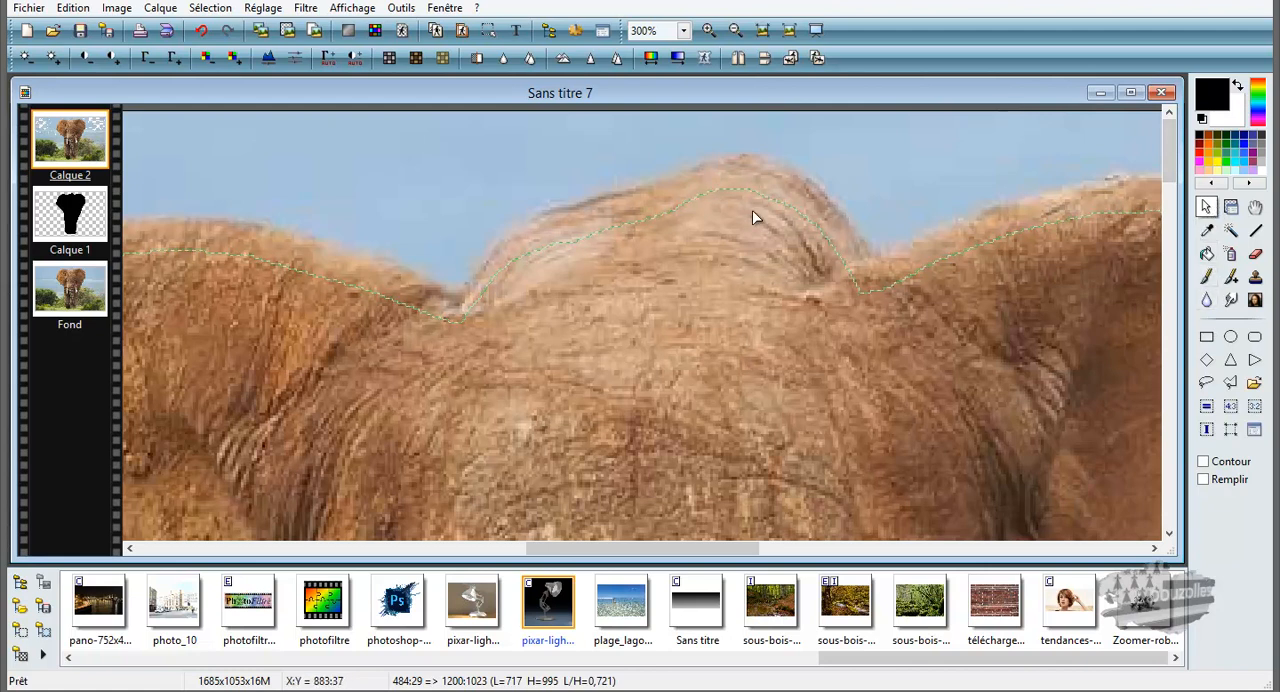
drag(750, 211, 763, 177)
drag(762, 177, 759, 176)
drag(739, 546, 755, 546)
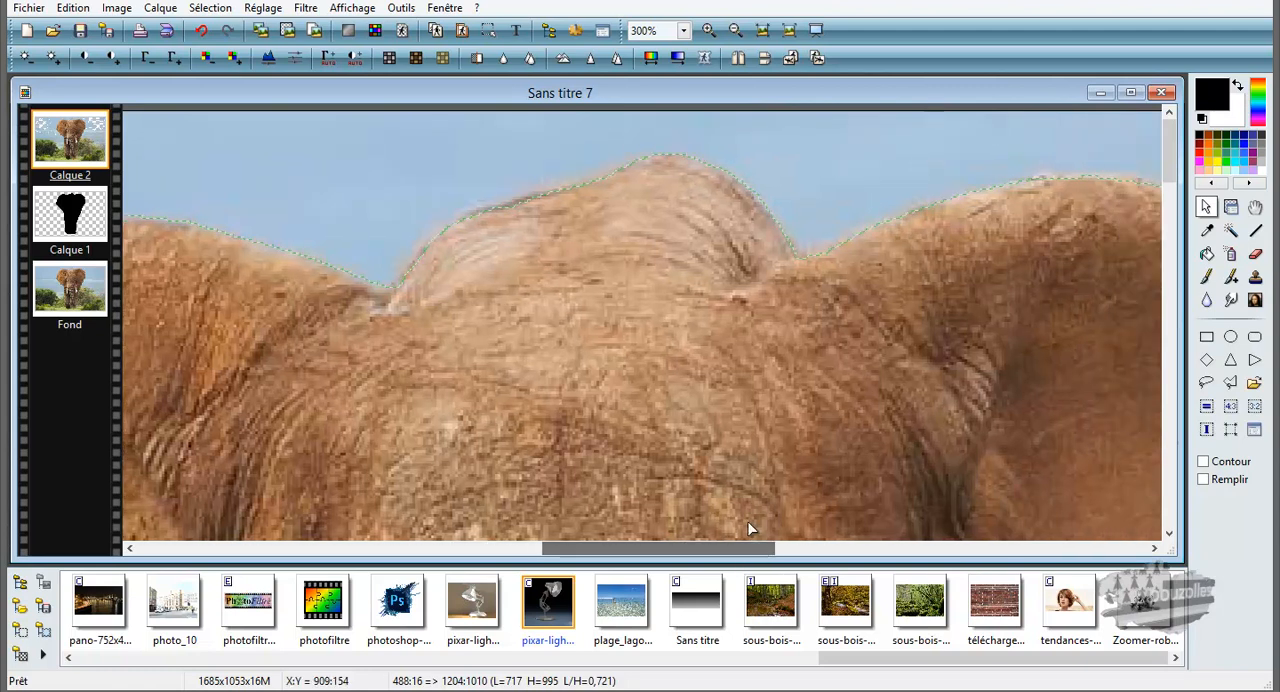
Step: Examine the fit of the selection outline along the head, the ear and the legs at 200% zoom
click(684, 30)
click(680, 223)
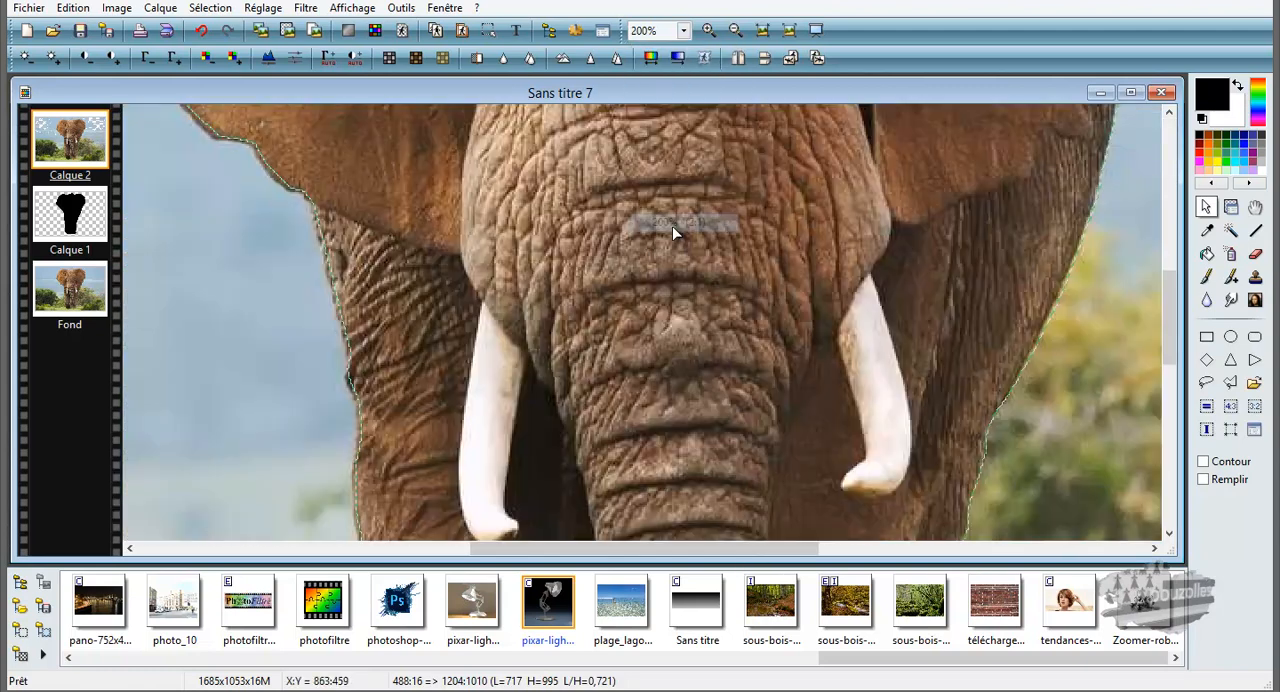
drag(1168, 317, 1183, 147)
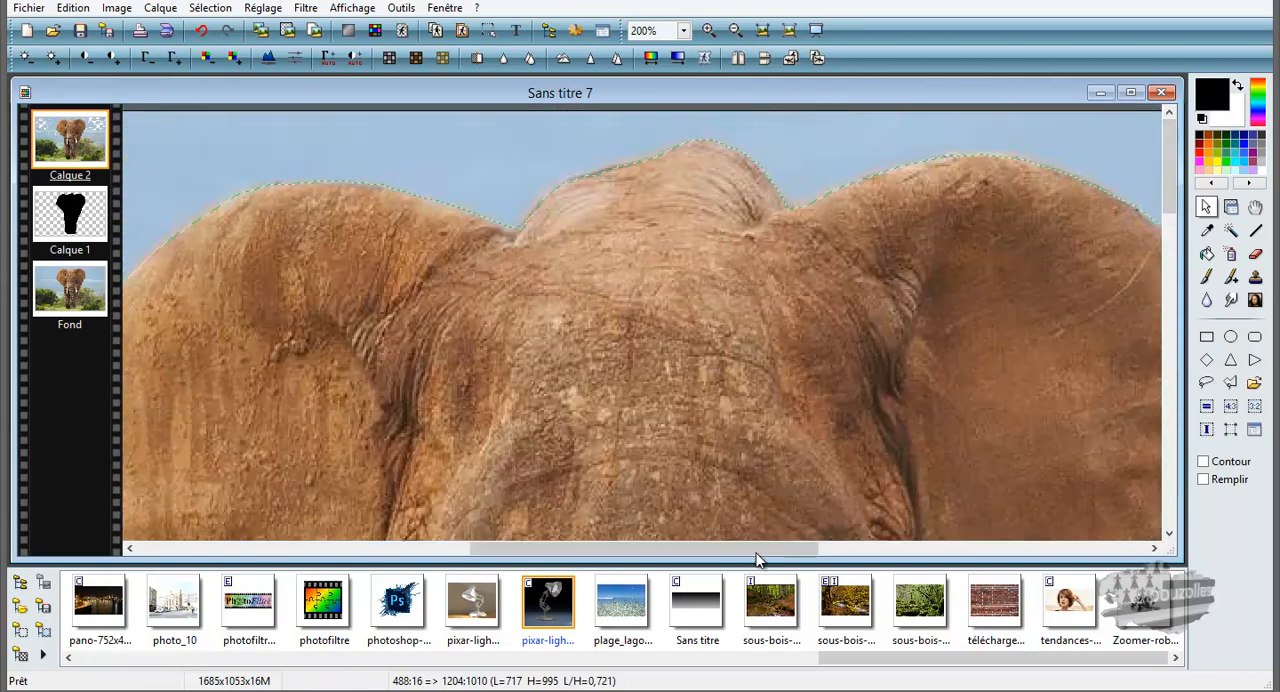
drag(729, 549, 832, 545)
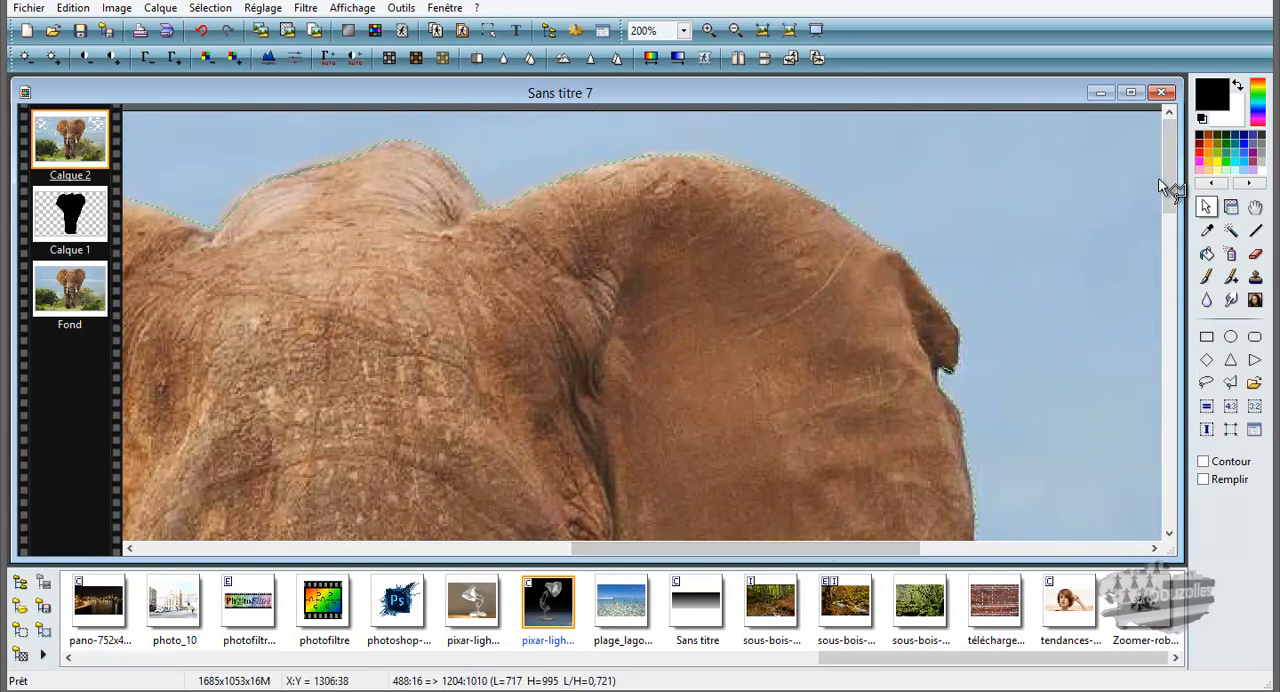
drag(1164, 174, 1190, 465)
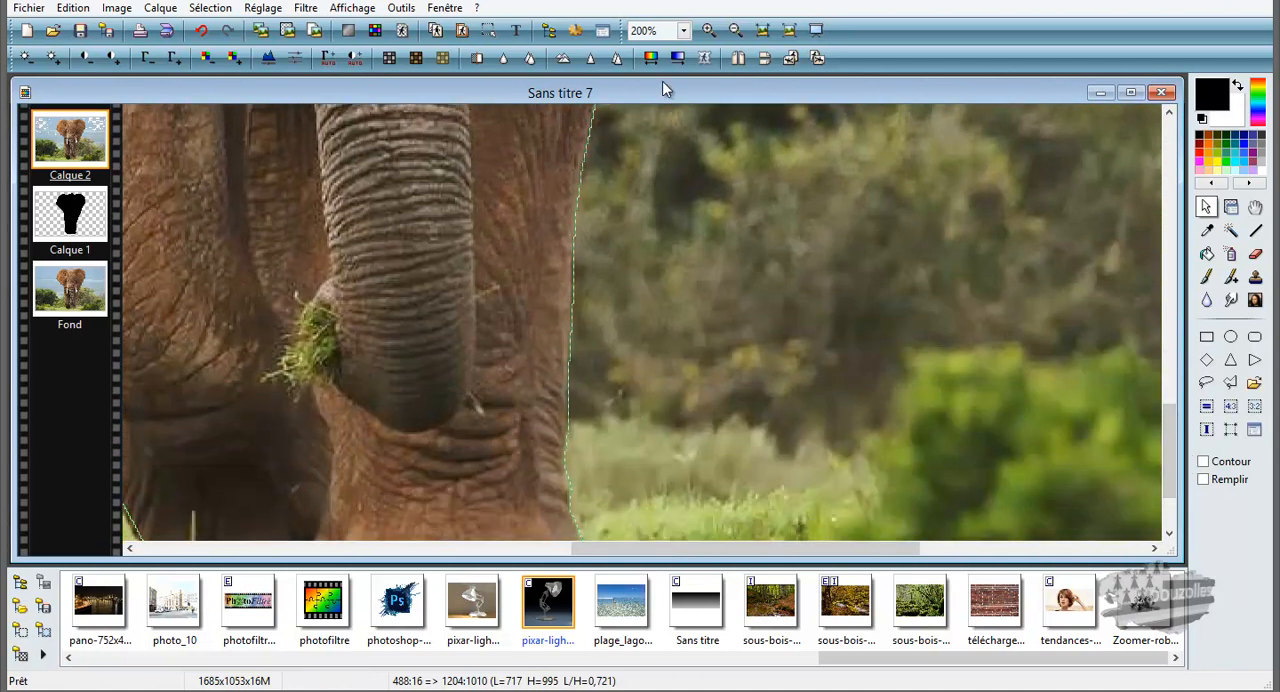
click(684, 30)
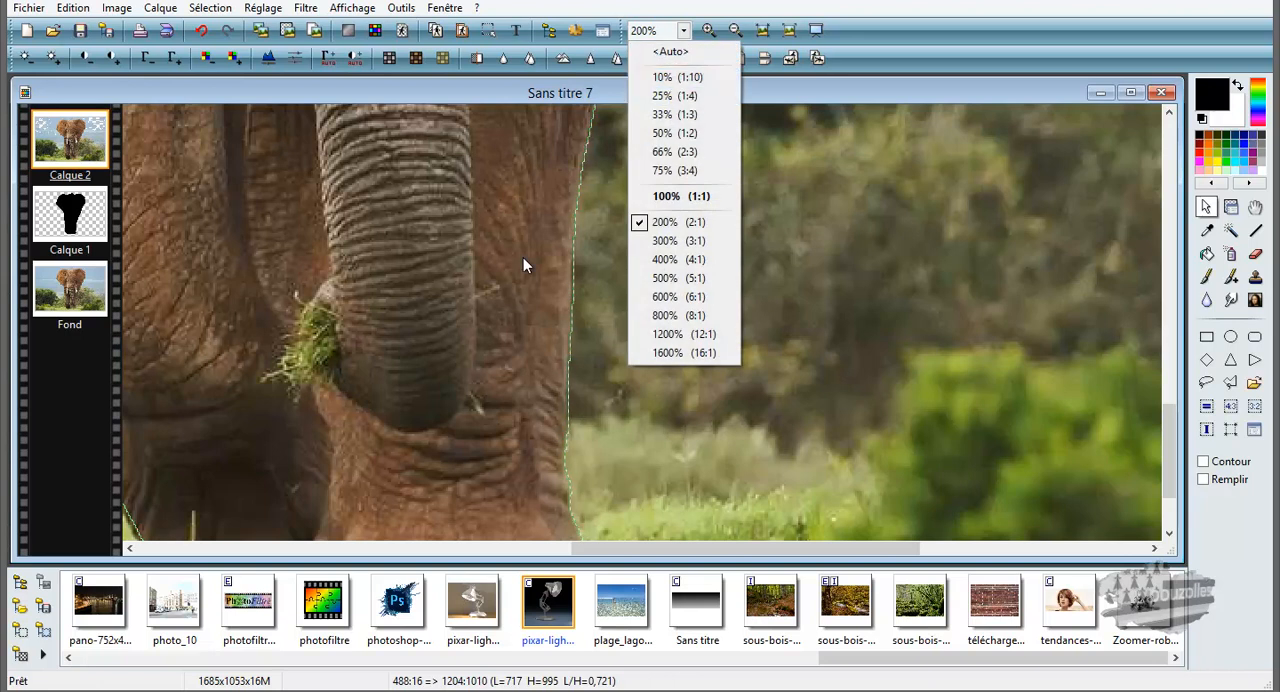
click(676, 96)
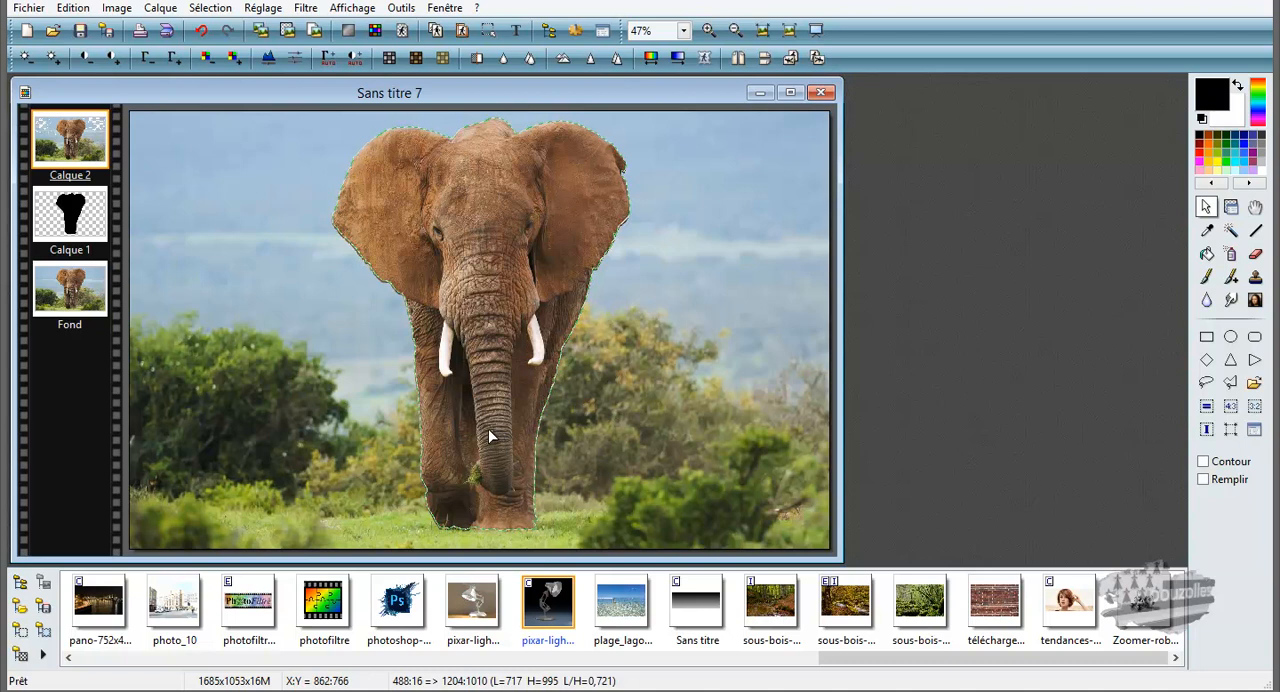
Step: Start an optimised cutout (Détourage optimisé) of the selected elephant on Calque 2 and preview it with tolerance 12
click(73, 10)
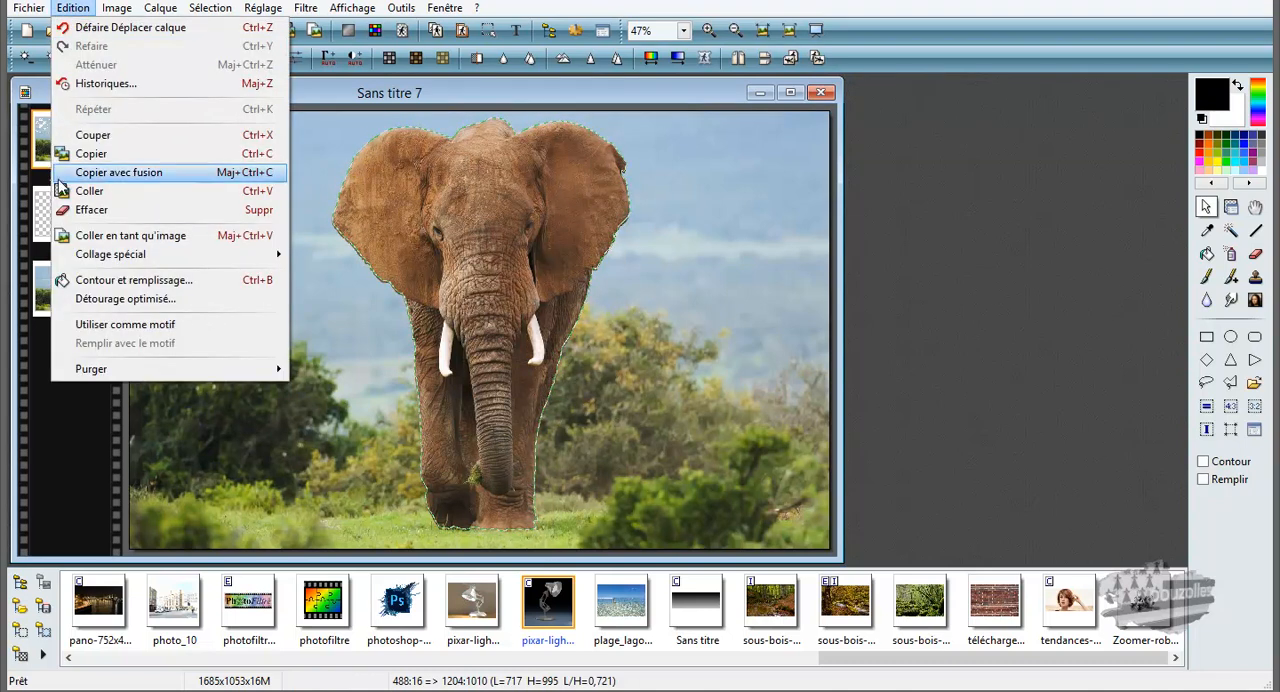
click(128, 305)
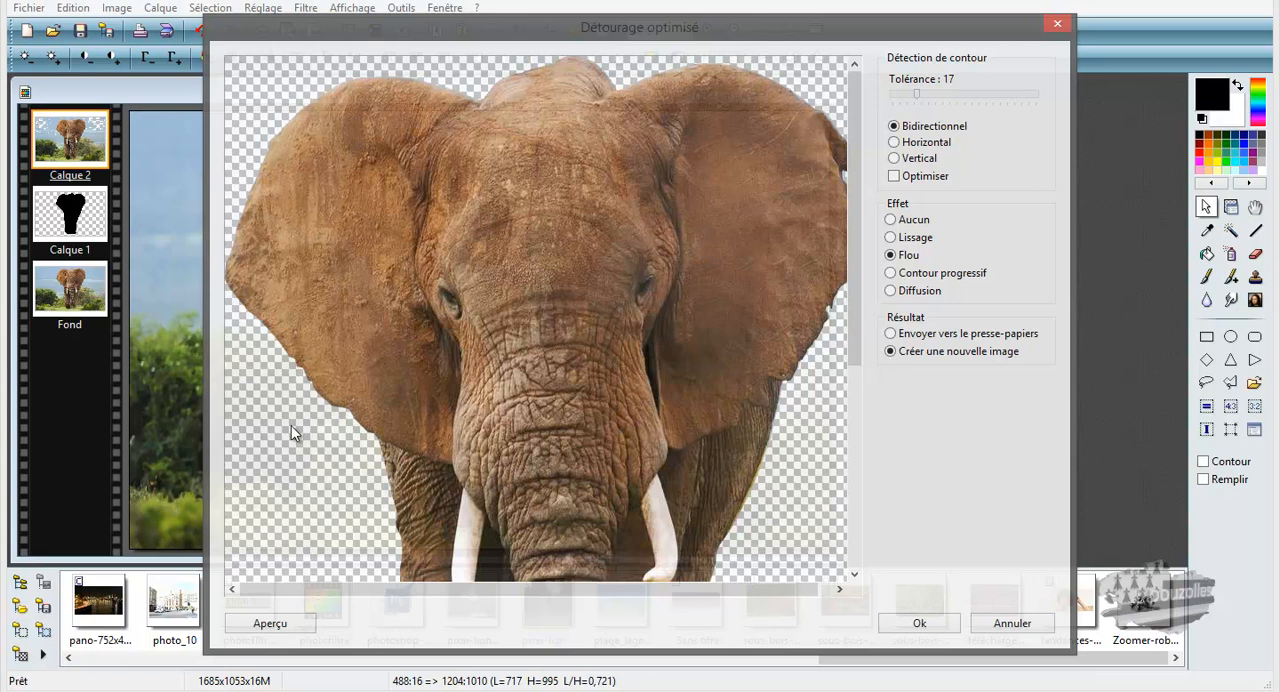
drag(851, 197, 863, 163)
click(290, 630)
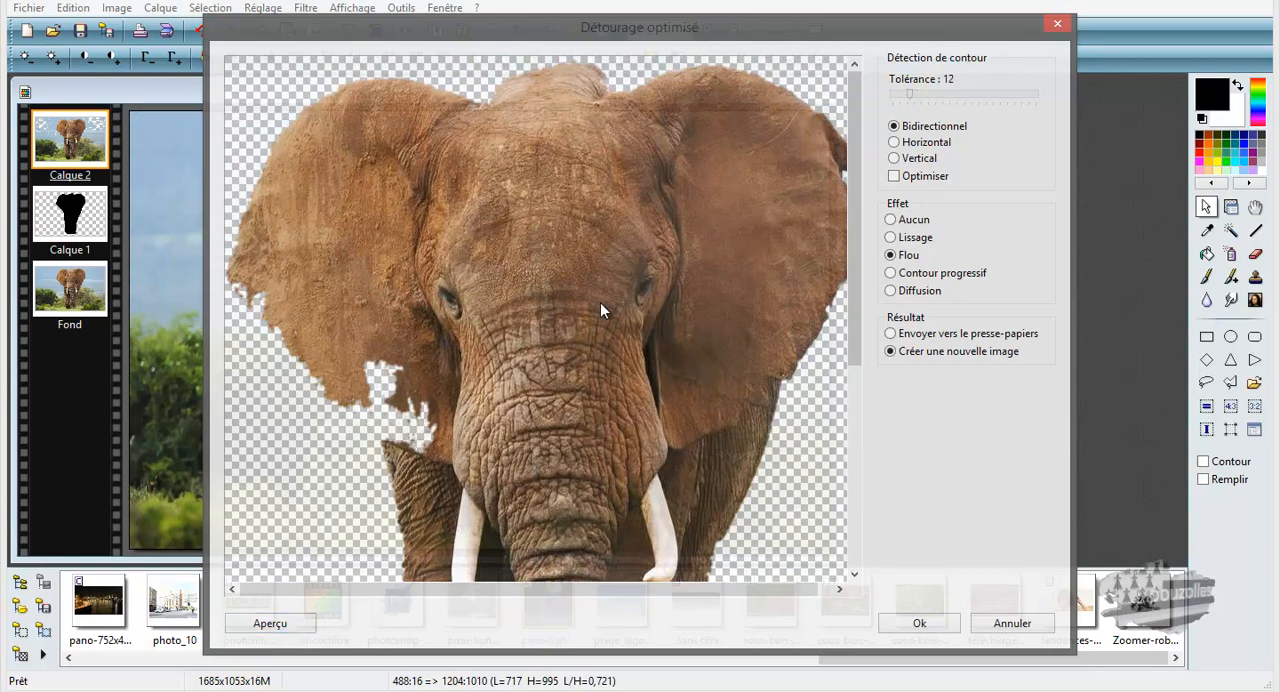
click(270, 623)
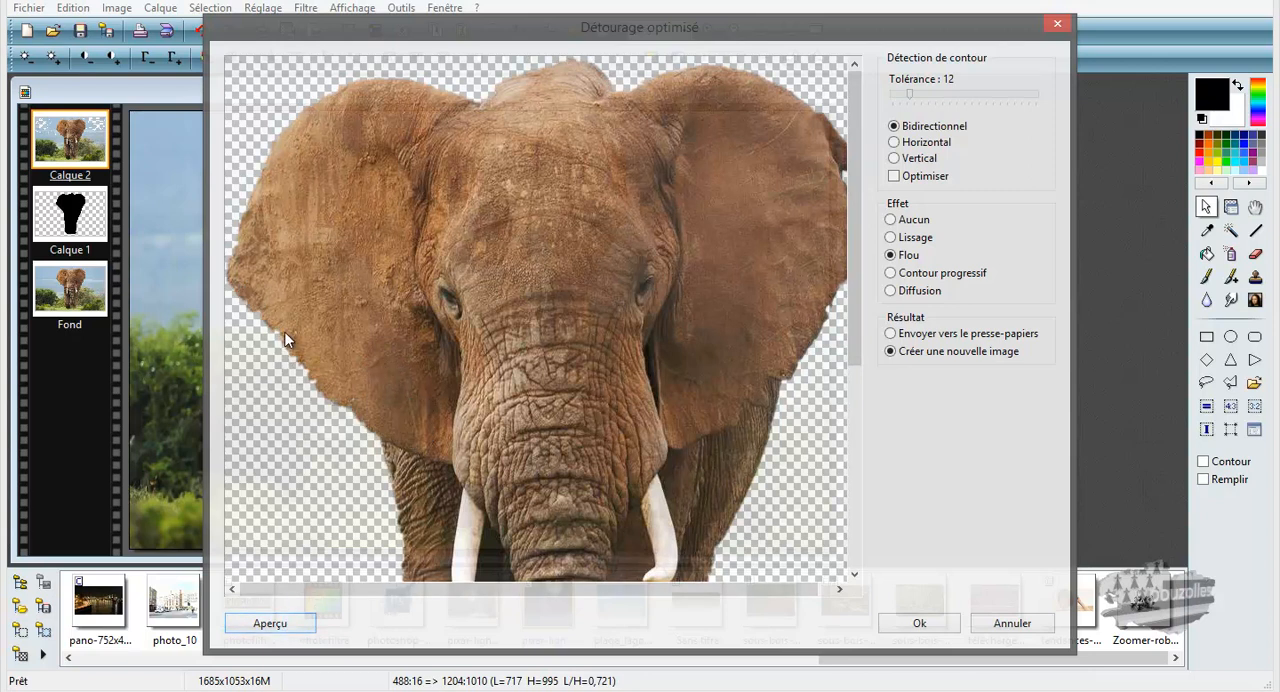
Step: Set the edge-detection tolerance to 7, preview the cutout, and inspect its edges from the ears down to the feet
click(901, 96)
click(279, 624)
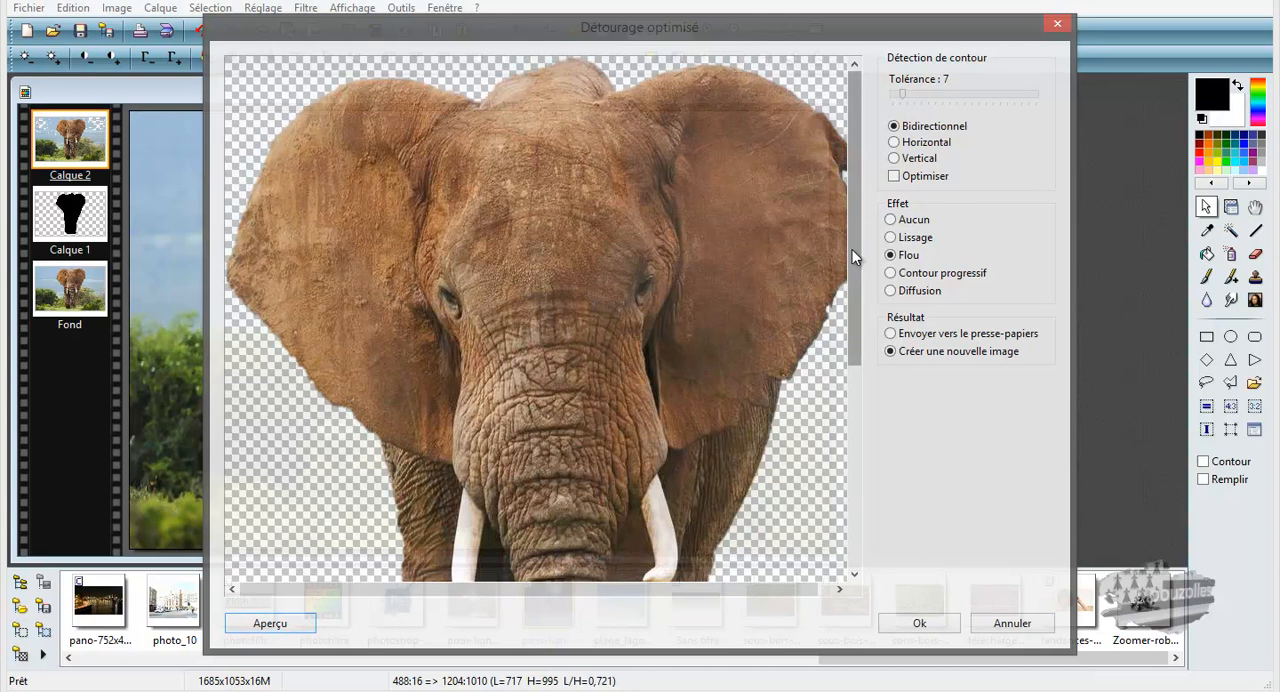
drag(618, 597, 651, 592)
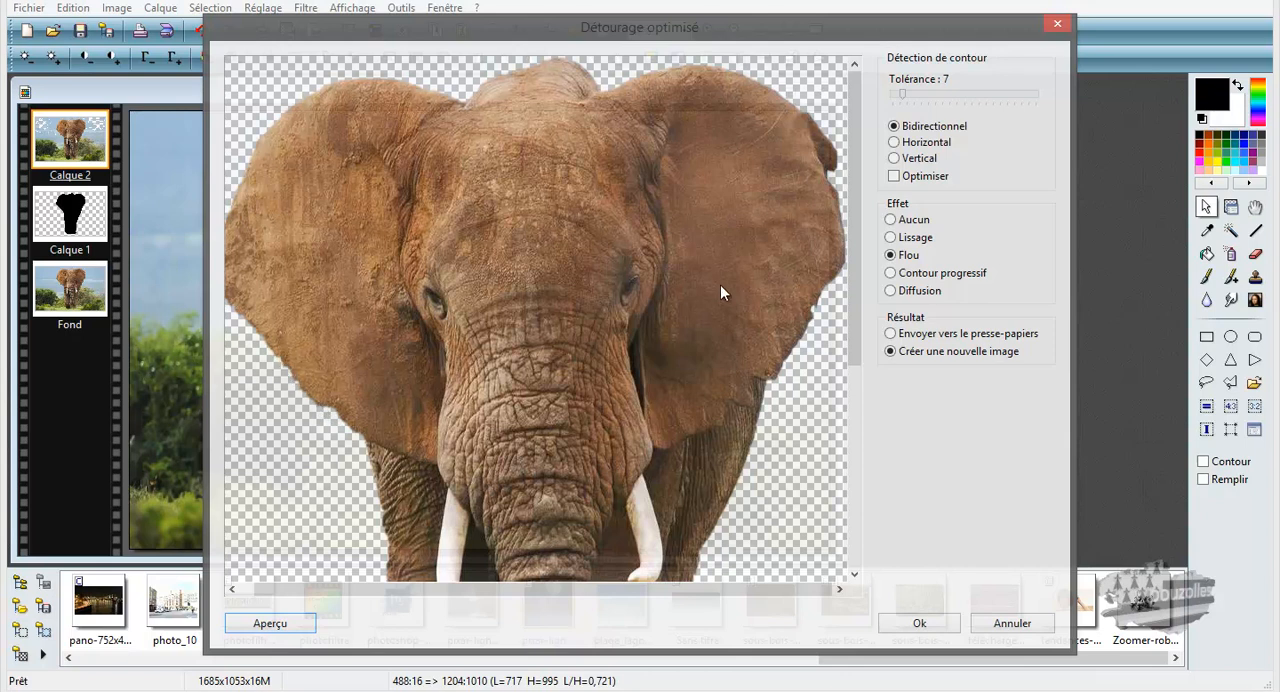
drag(850, 268, 838, 482)
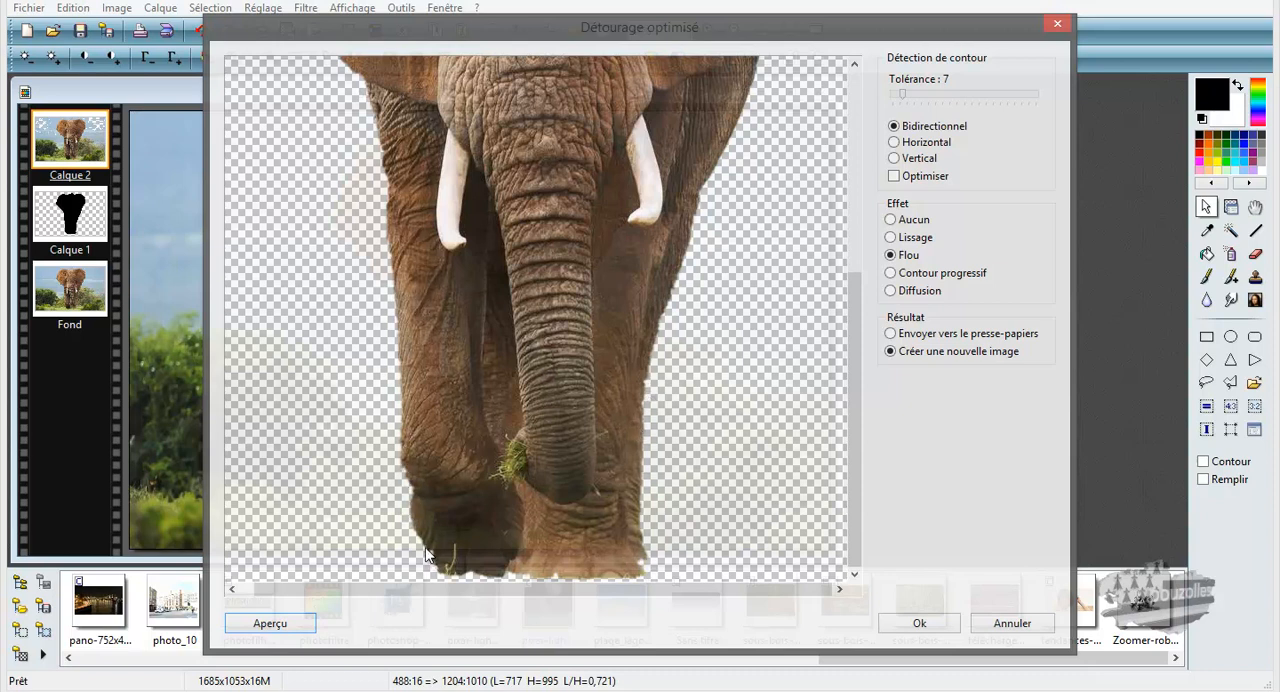
Step: Compare previews of the elephant cutout at edge-detection tolerances 4 and 9, looking at the feet
click(895, 95)
drag(895, 94, 897, 94)
click(290, 623)
click(905, 99)
drag(905, 99, 901, 99)
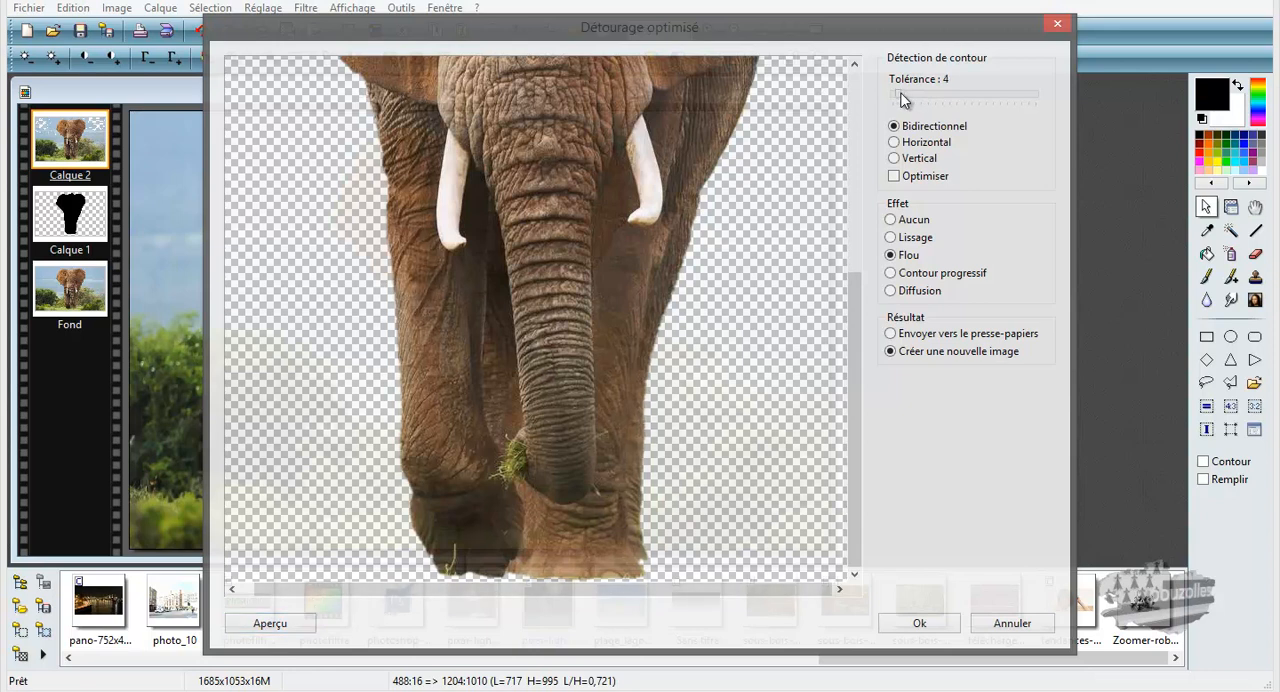
click(268, 623)
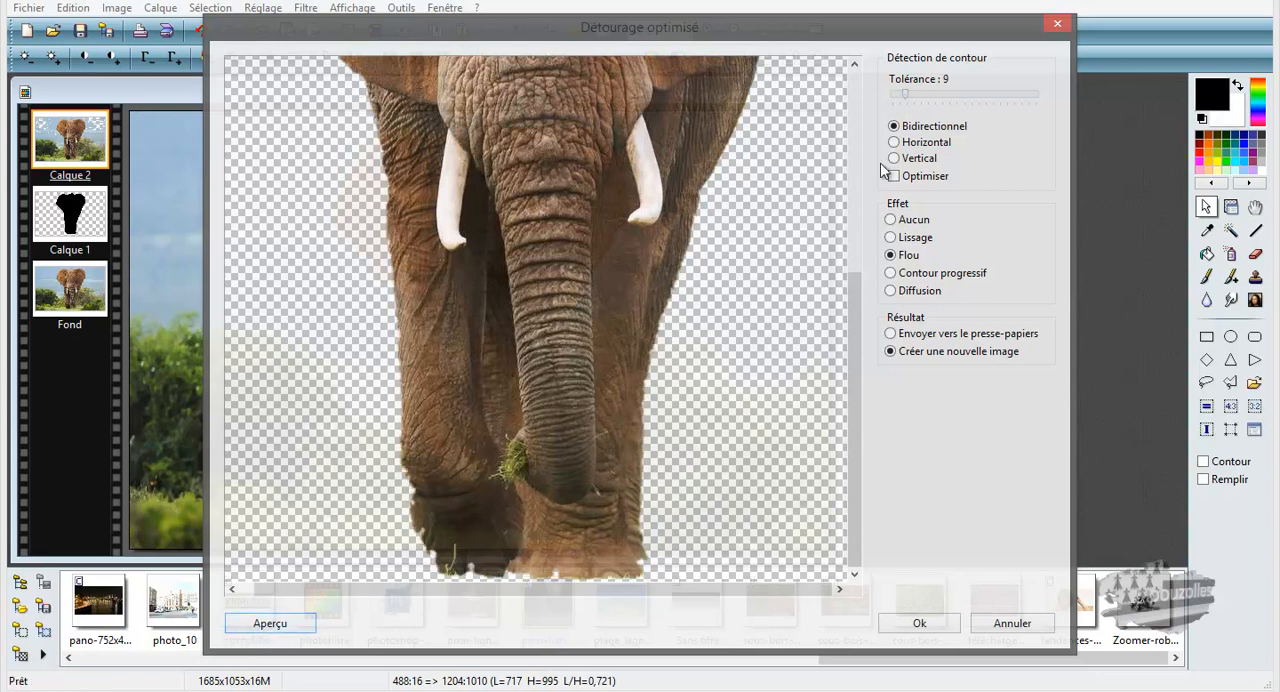
Step: Lower the edge-detection tolerance to 4 and finally to 2, previewing each setting and inspecting the cutout up to the ears
drag(903, 97, 897, 97)
click(295, 625)
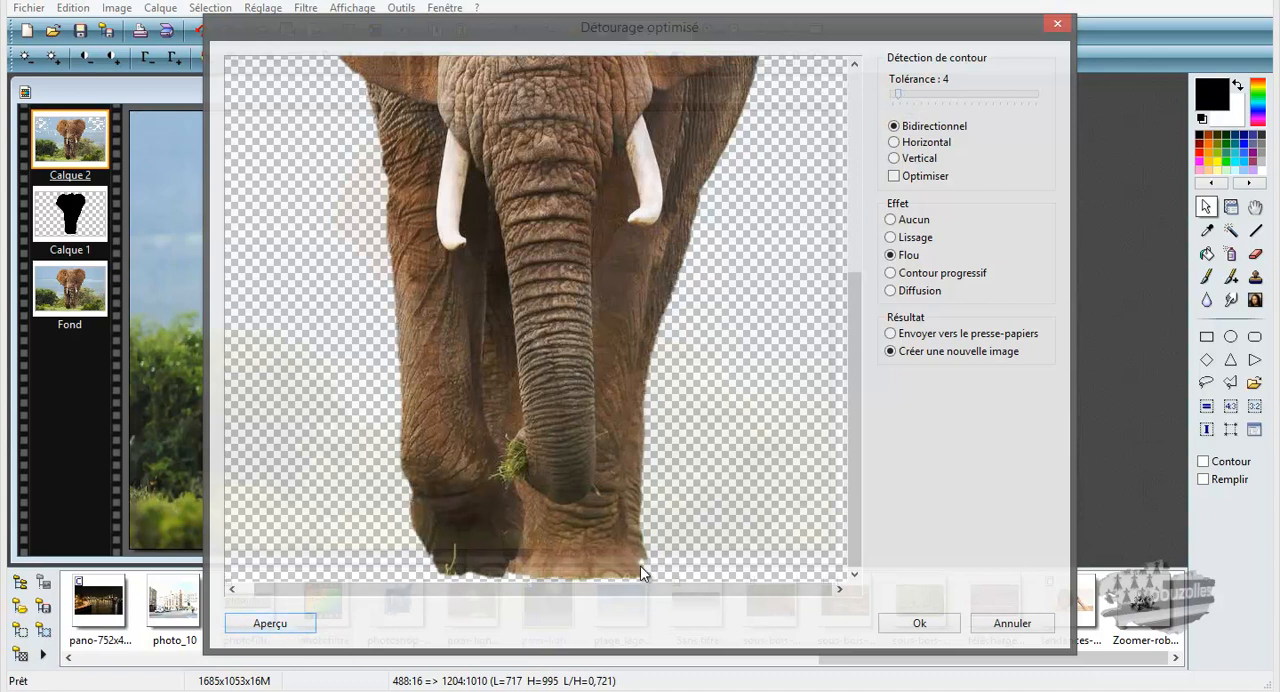
drag(898, 92, 895, 92)
click(294, 626)
drag(855, 314, 876, 100)
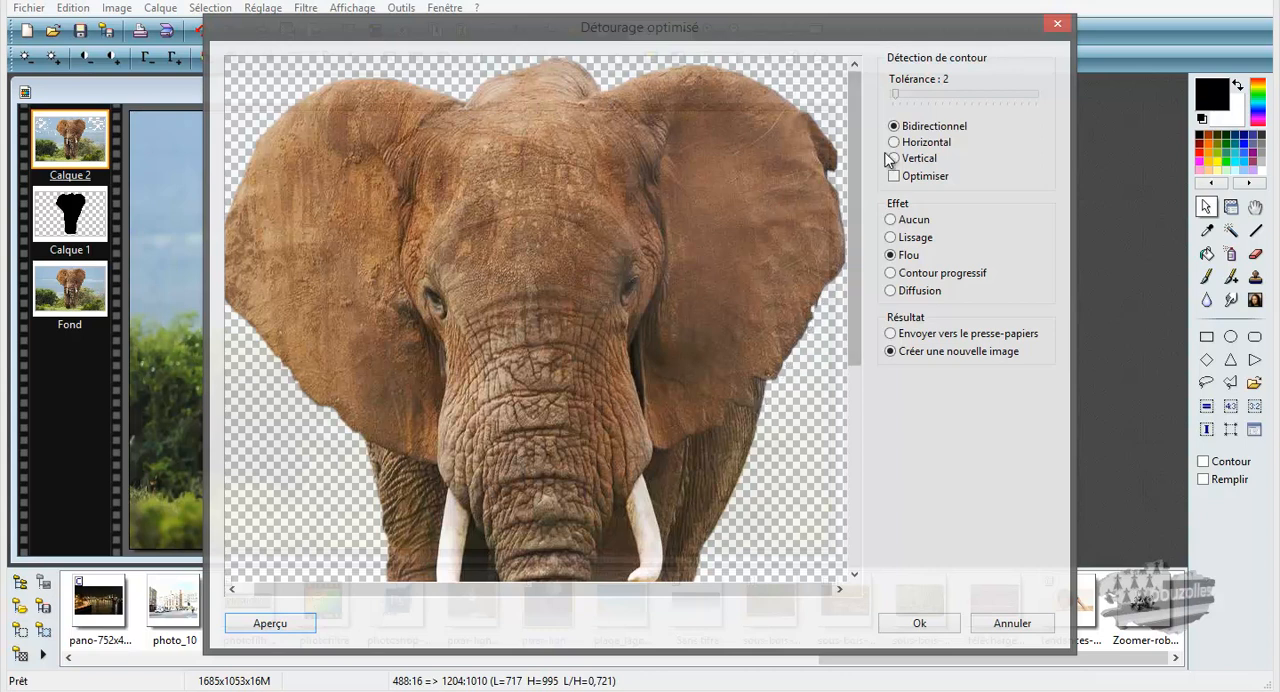
Step: Enable the Optimiser option for contour detection, preview the cutout, and inspect its edges from the ears to the legs
click(893, 177)
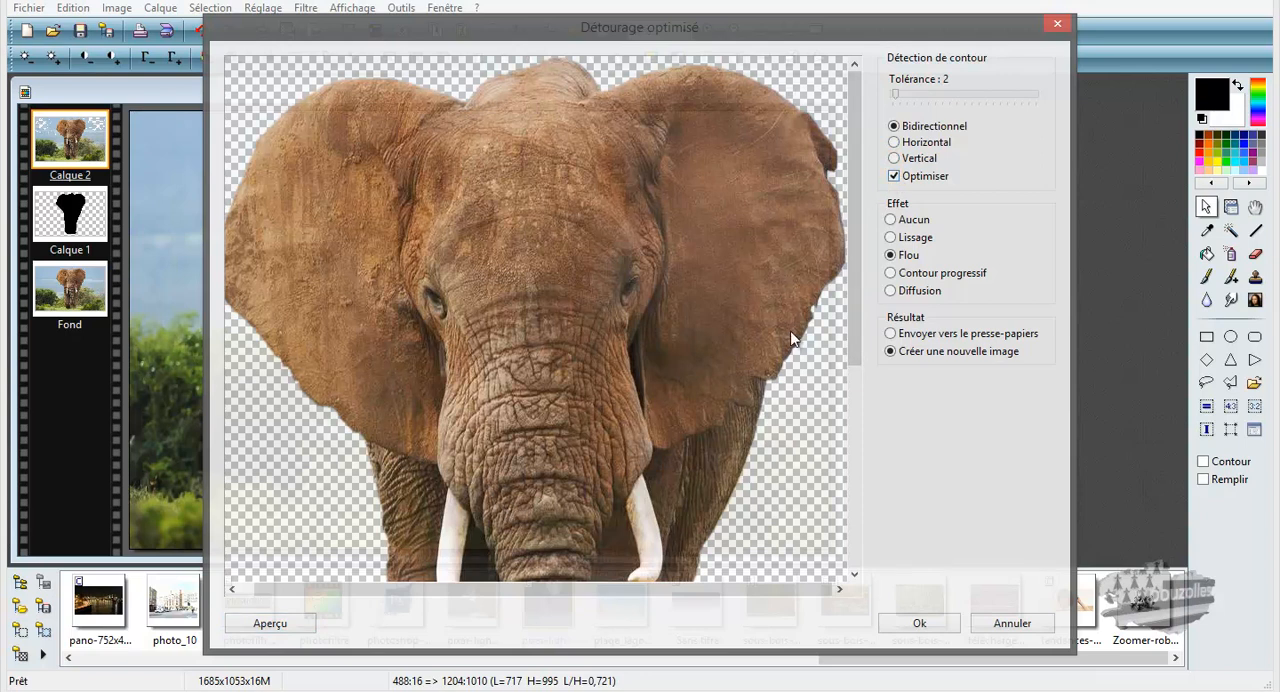
click(305, 625)
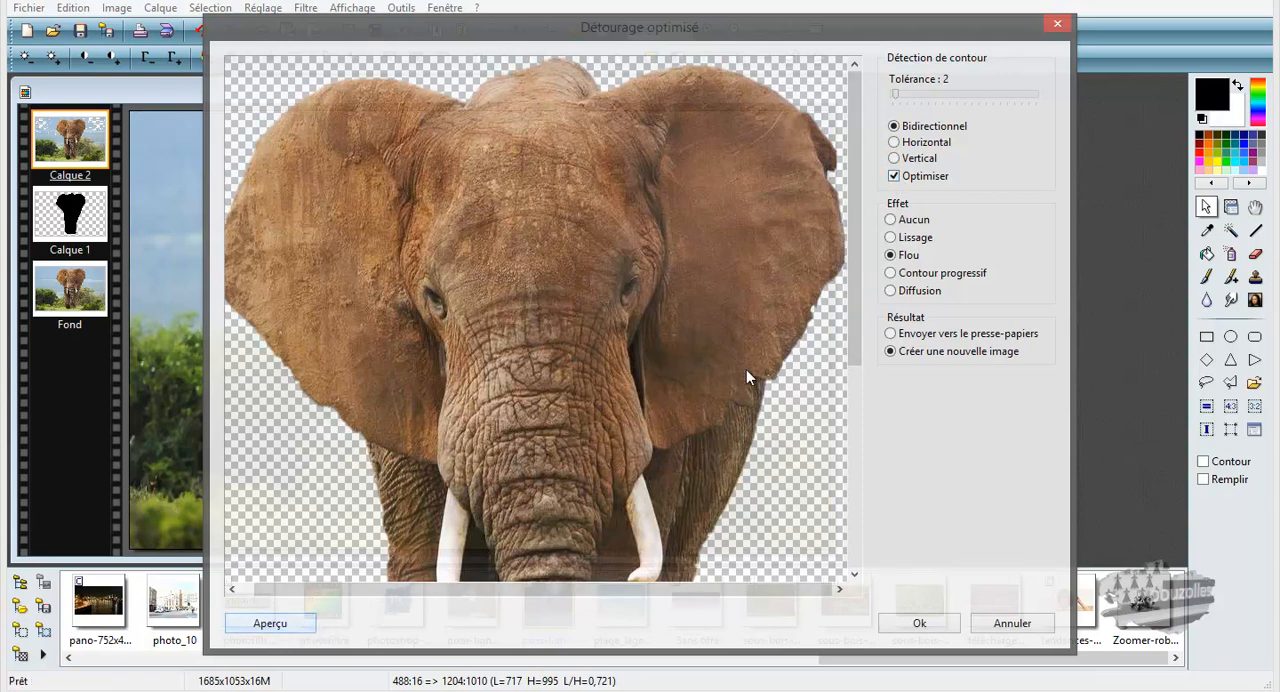
drag(855, 285, 856, 507)
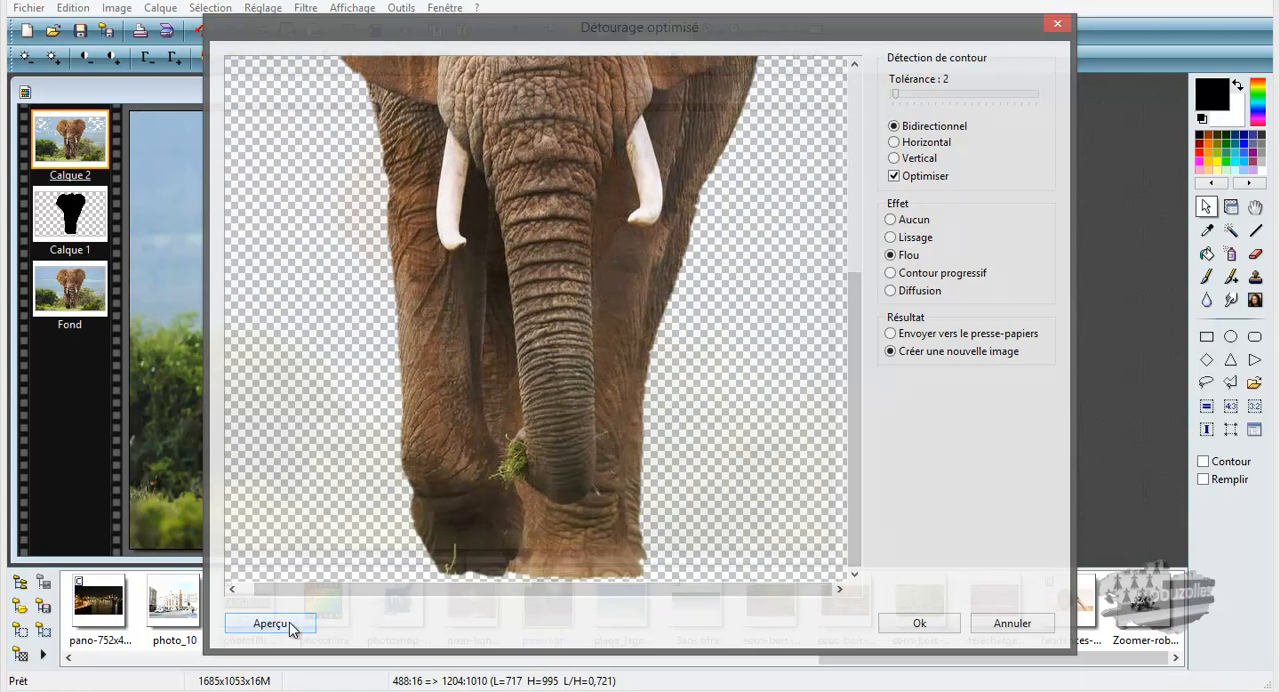
drag(852, 366, 852, 326)
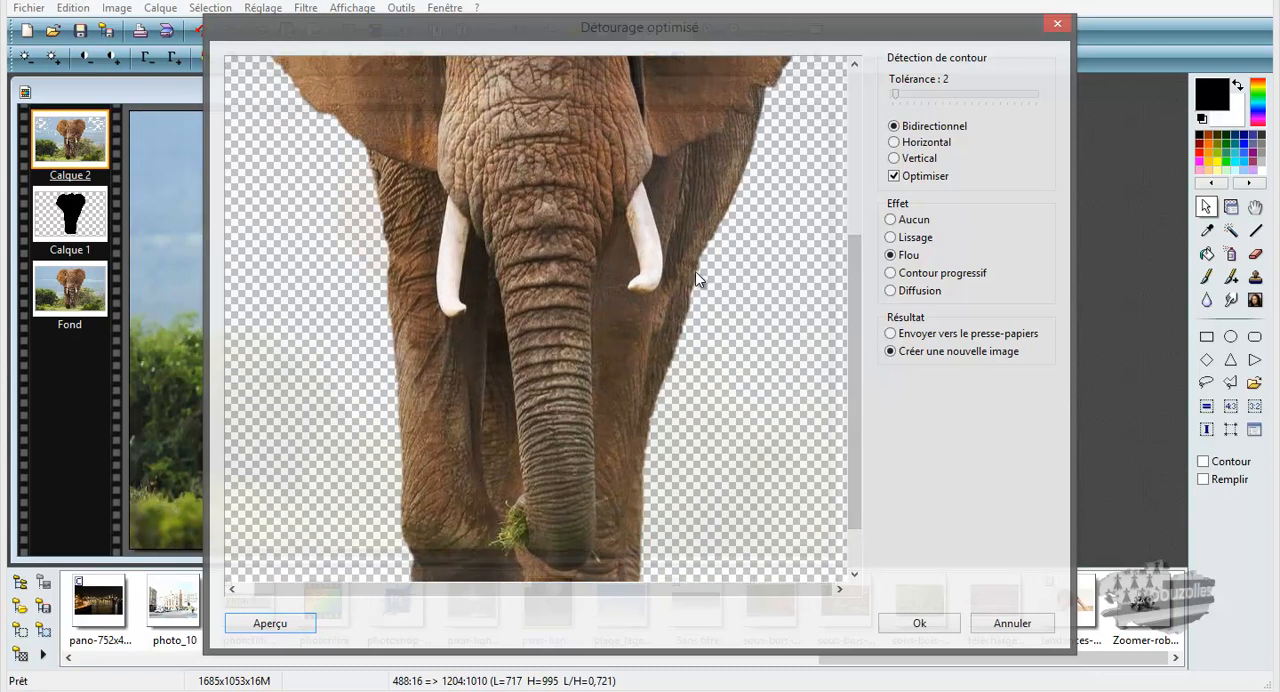
Step: Compare the leg edges in previews with Optimiser off and on, leaving the option disabled
click(894, 176)
click(279, 623)
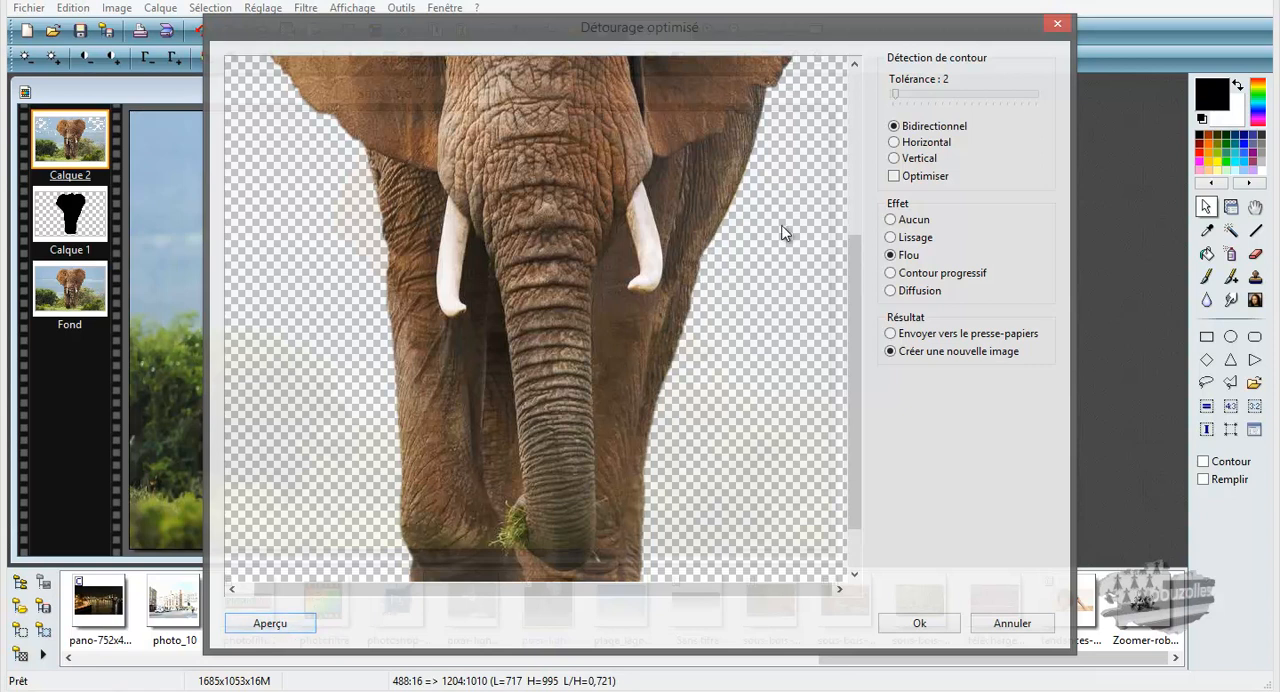
click(894, 176)
click(280, 624)
click(289, 626)
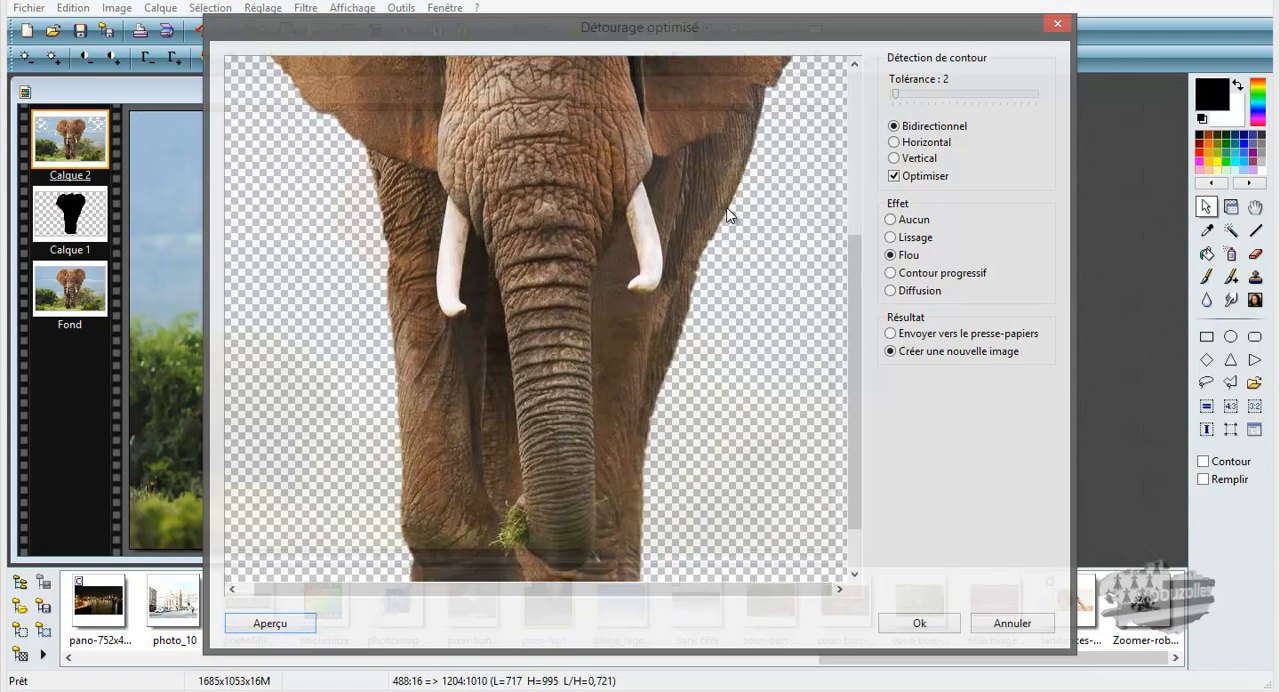
click(895, 177)
click(288, 624)
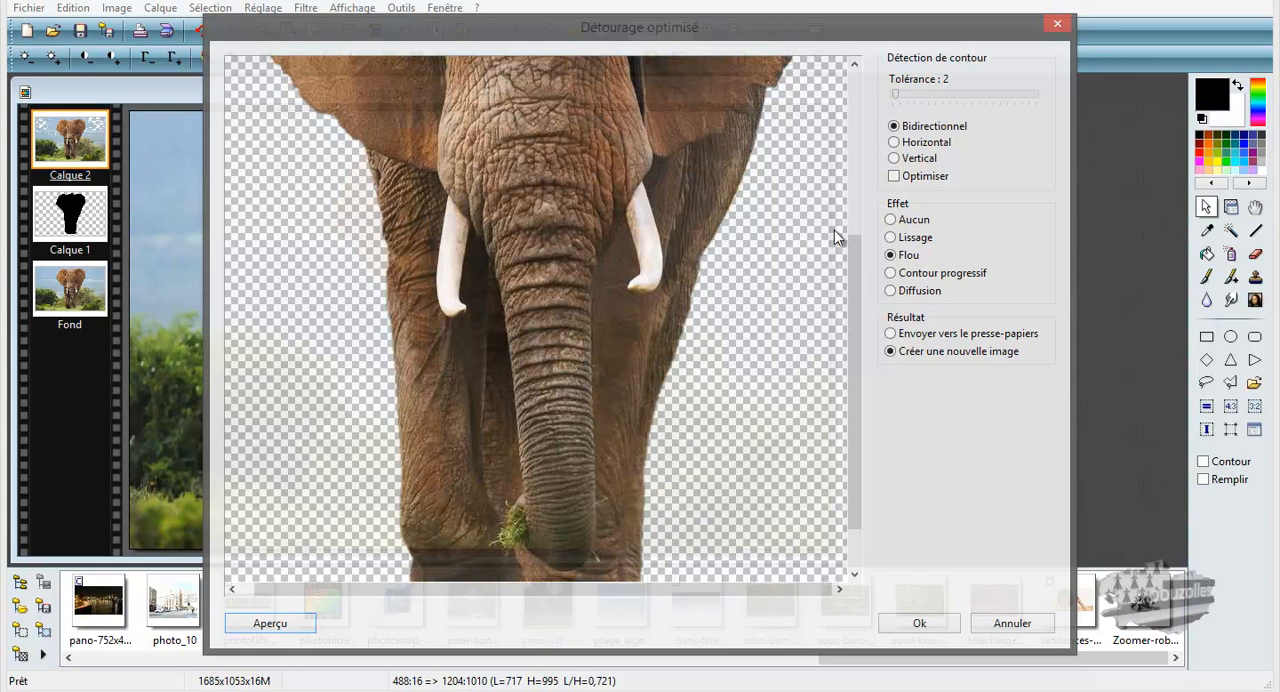
Step: Compare previews of the cutout's edges with the Aucun and Lissage effects
click(891, 220)
click(283, 624)
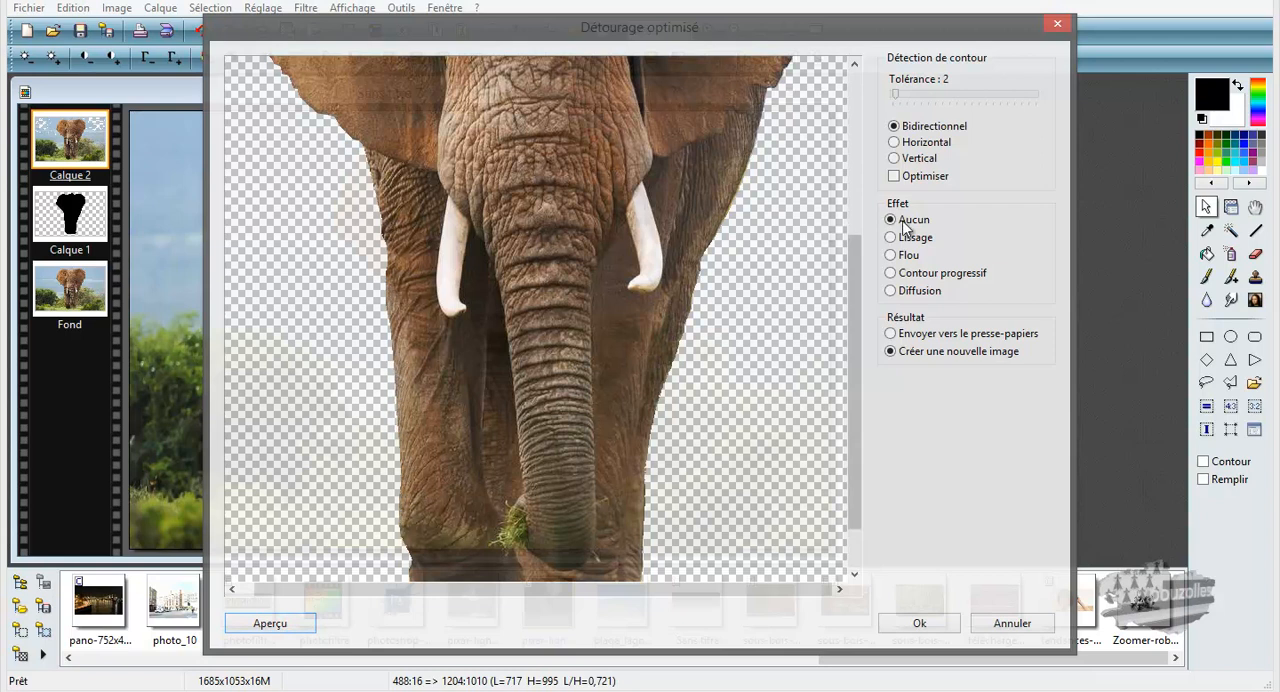
click(891, 238)
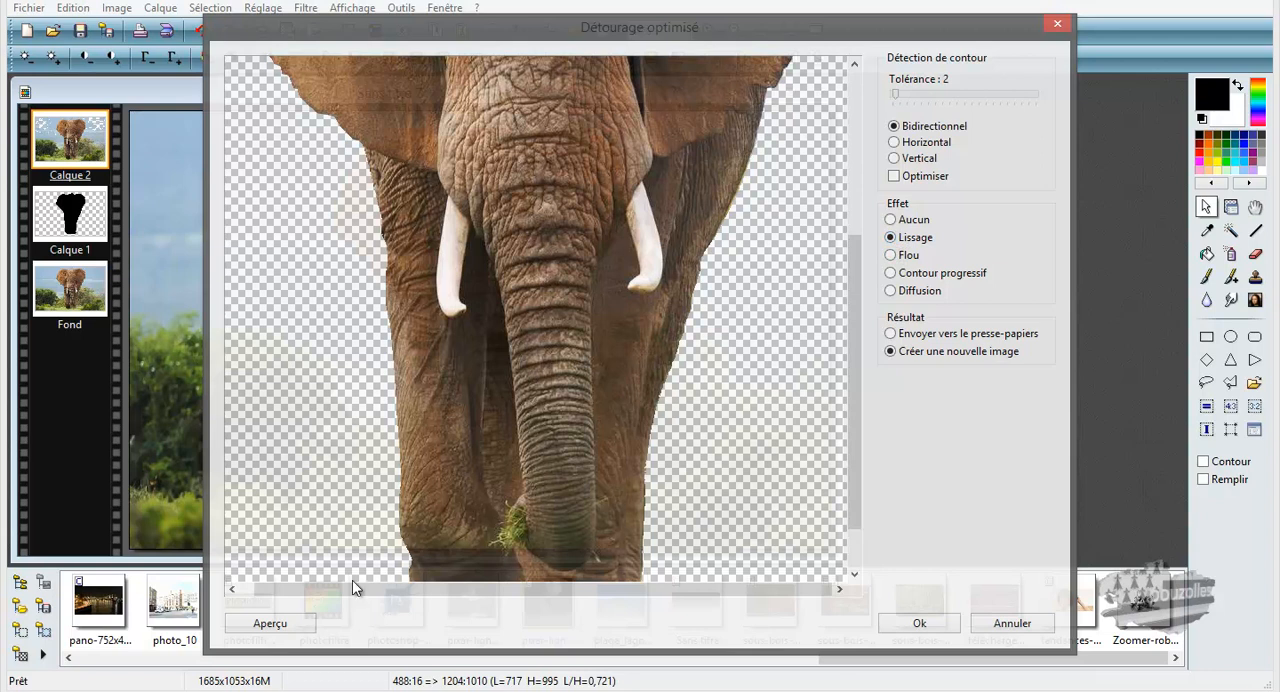
click(288, 624)
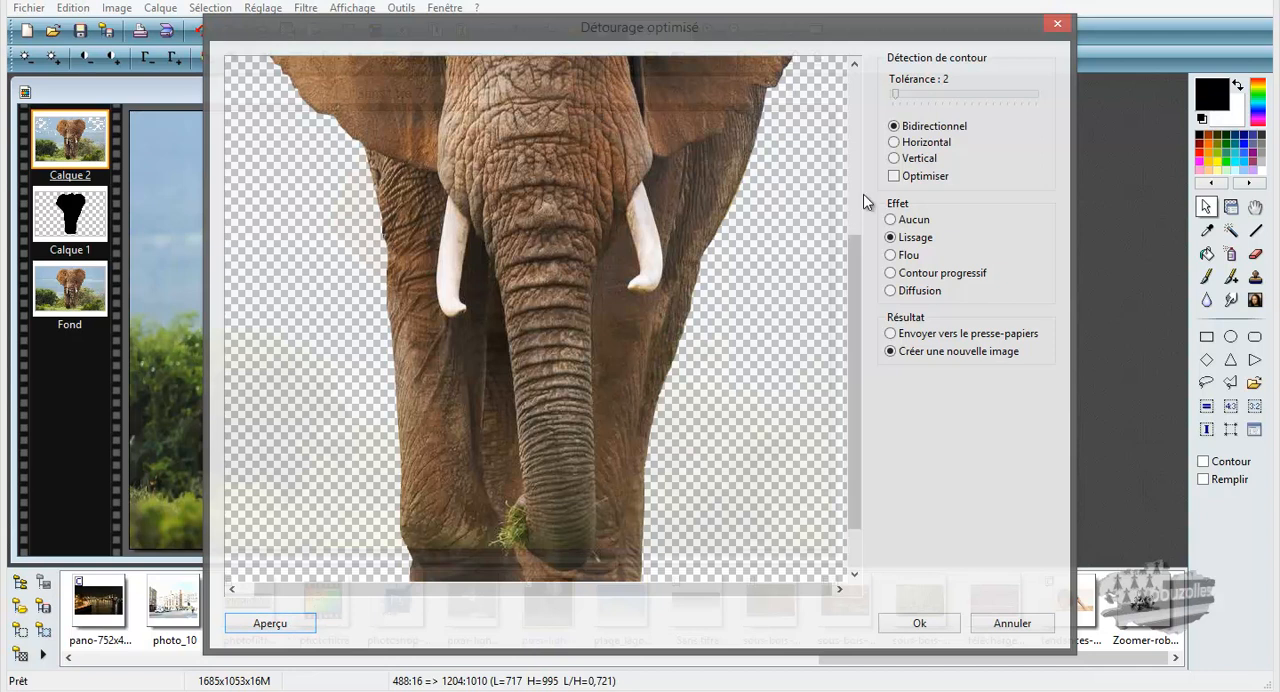
click(891, 220)
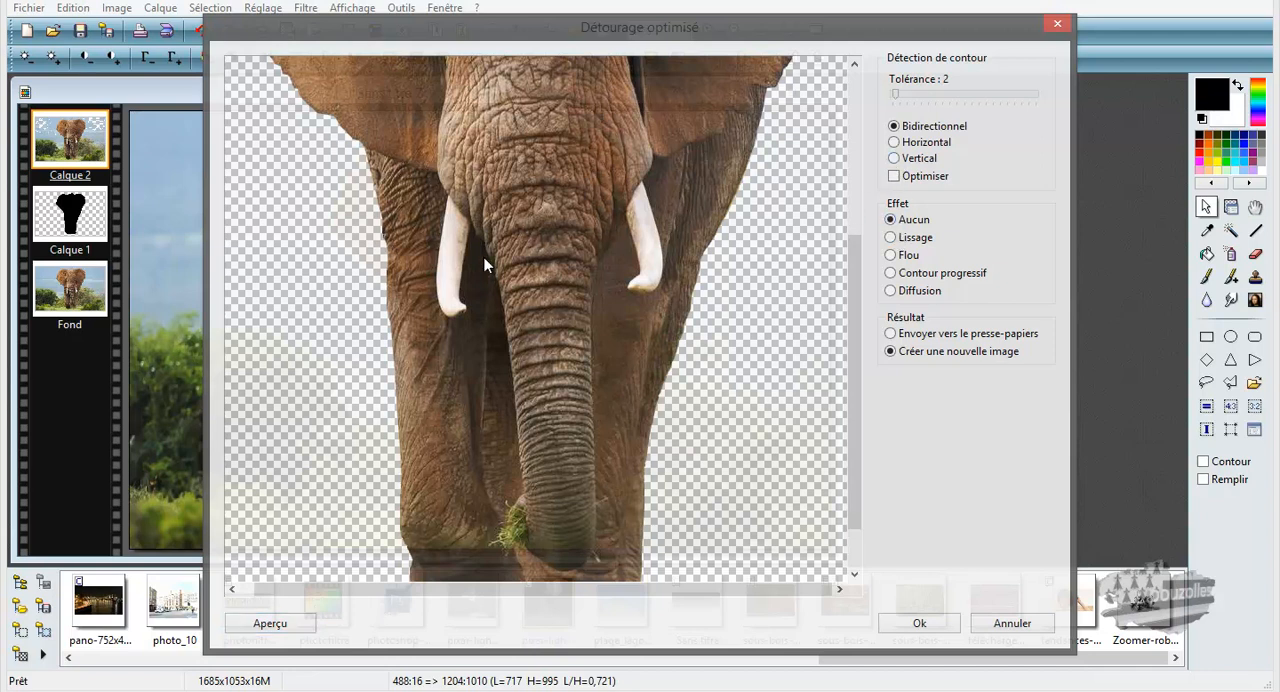
click(279, 627)
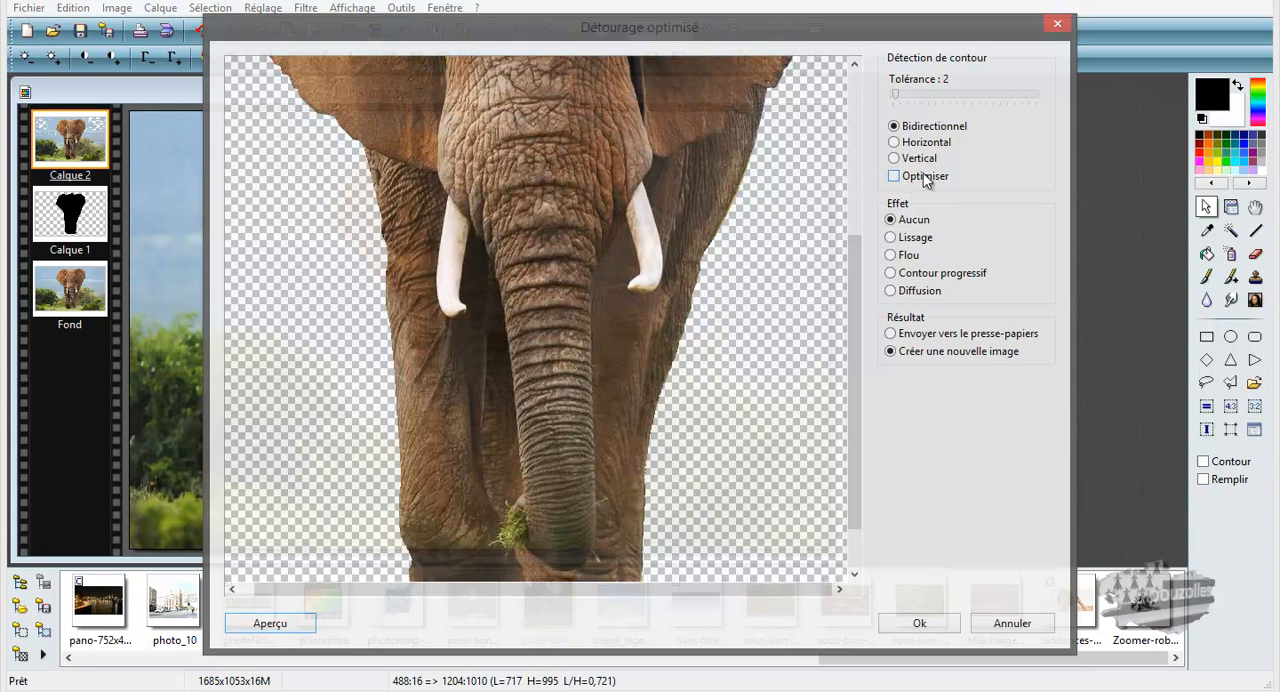
Step: Set the edge effect to Flou, preview it, and create the elephant cutout as a new image
click(891, 256)
click(272, 626)
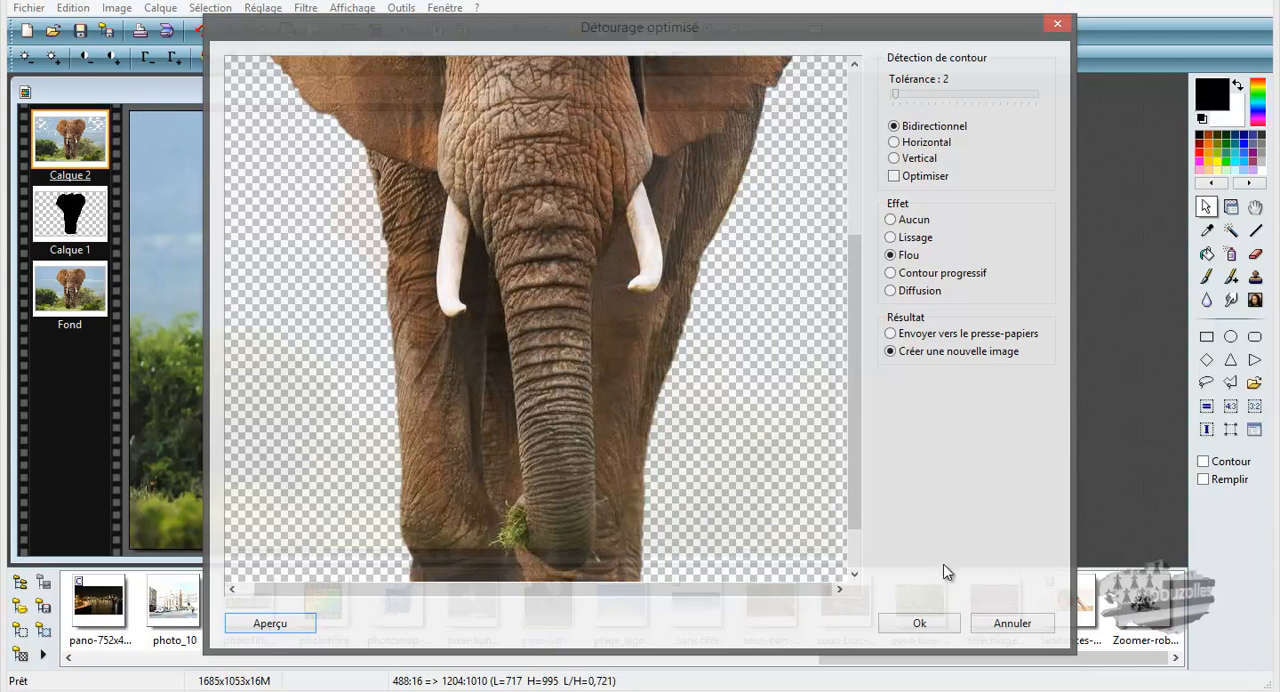
click(919, 623)
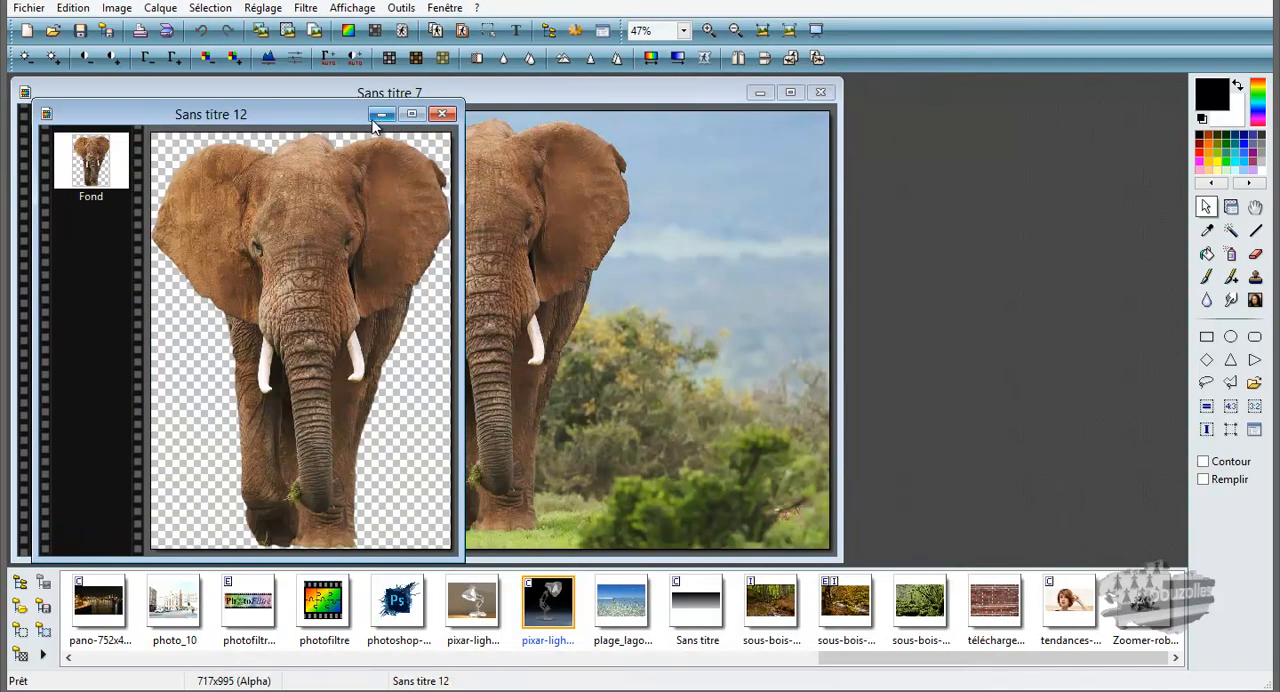
Step: Move the new cutout's window clear of the original image and examine the elephant from ears to feet at 50% zoom
drag(345, 118, 565, 110)
scroll(573, 284, down, 2)
scroll(573, 284, up, 2)
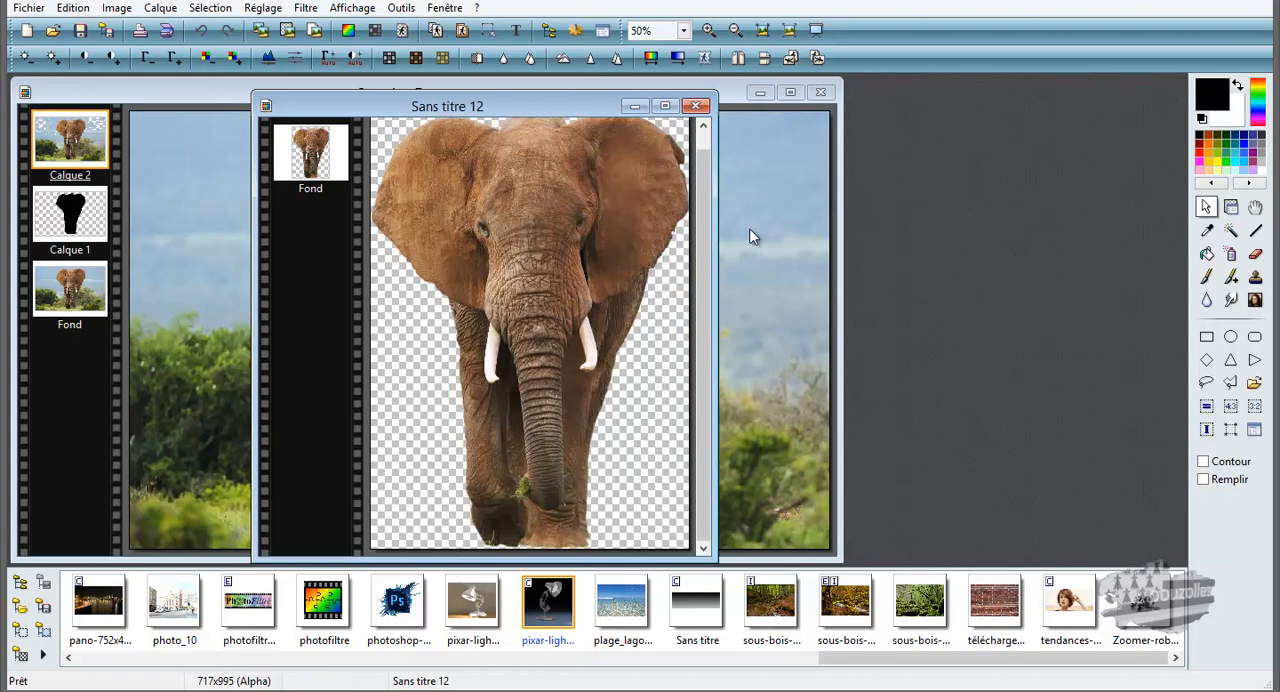
drag(706, 265, 705, 228)
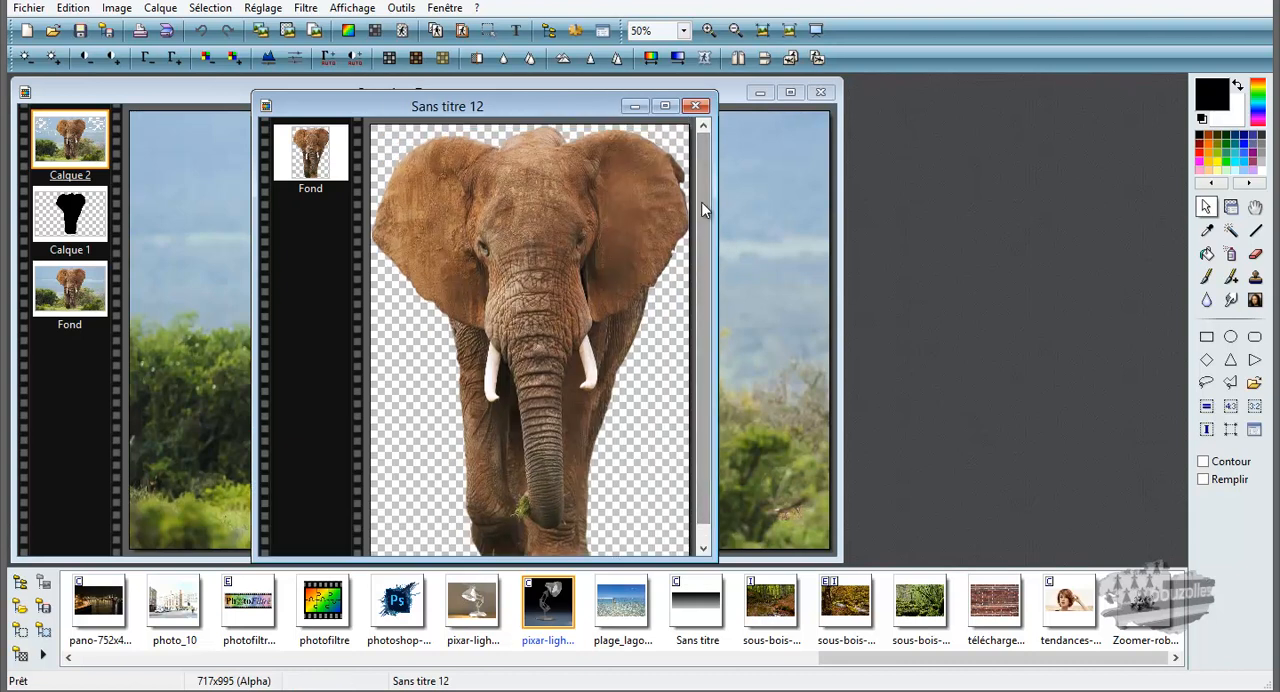
scroll(701, 222, down, 1)
scroll(701, 227, up, 1)
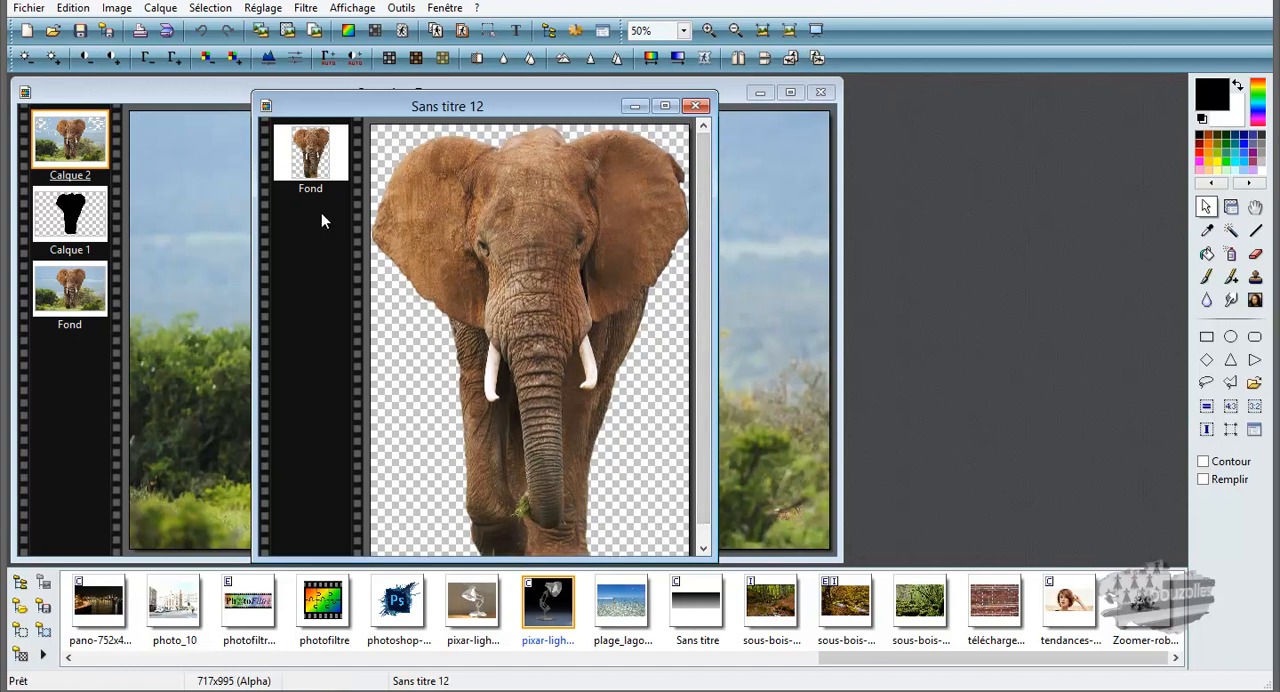
Step: Try a black colour layer at 50% opacity over the cutout, and delete that layer
click(155, 9)
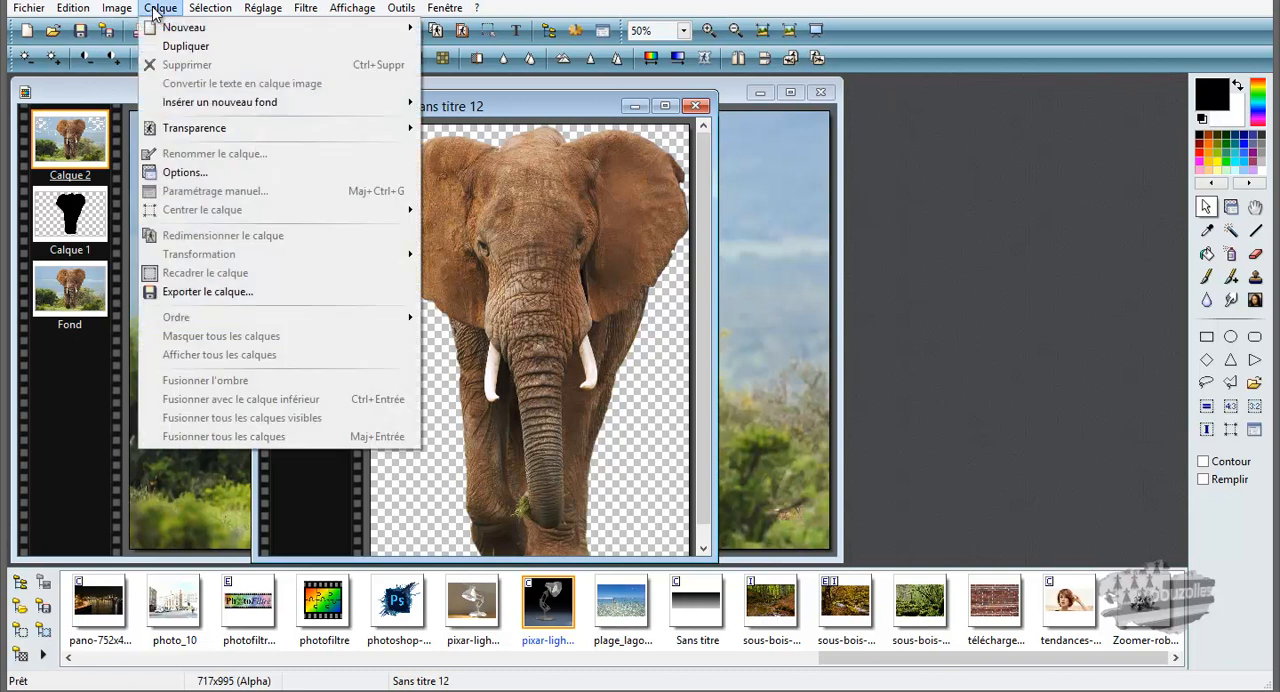
mouse_move(215, 32)
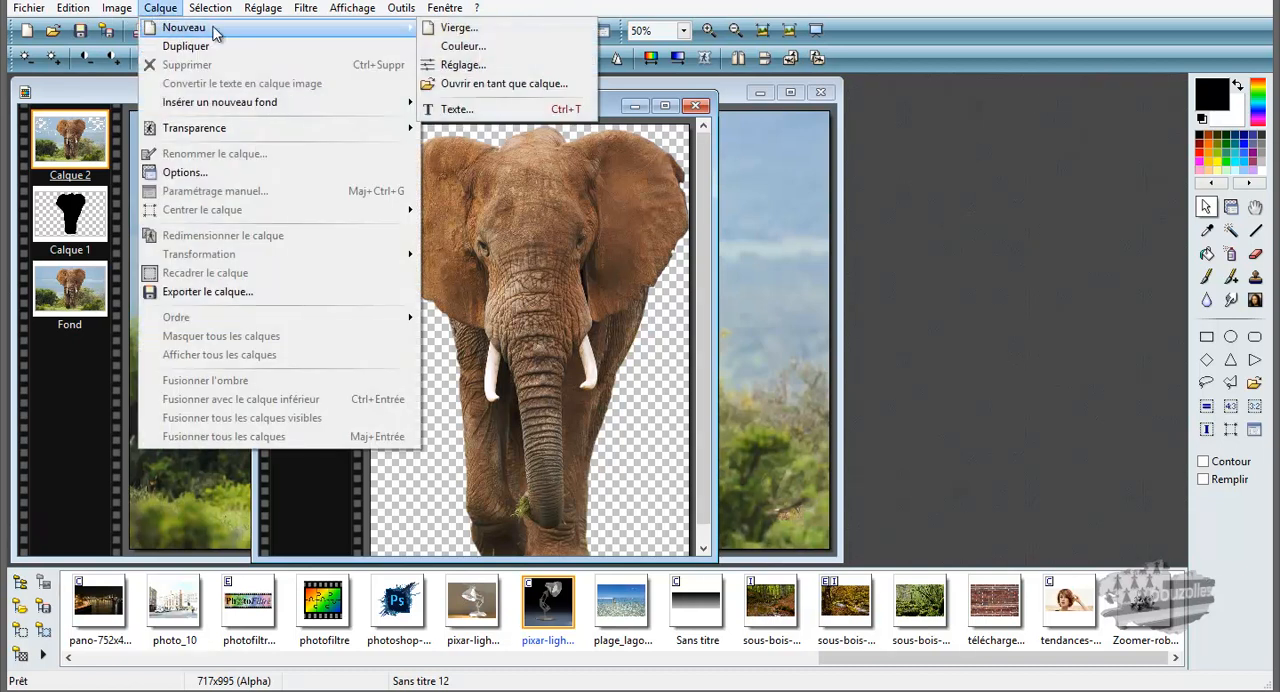
click(466, 47)
click(588, 261)
click(572, 303)
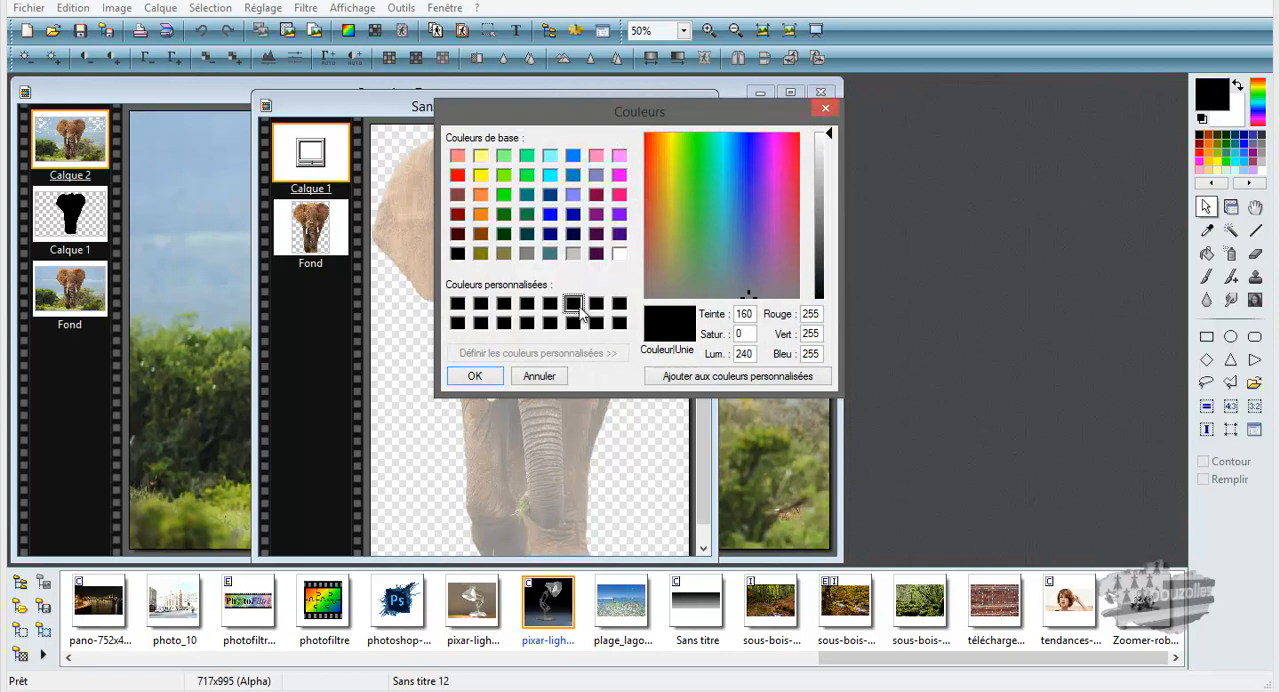
click(477, 376)
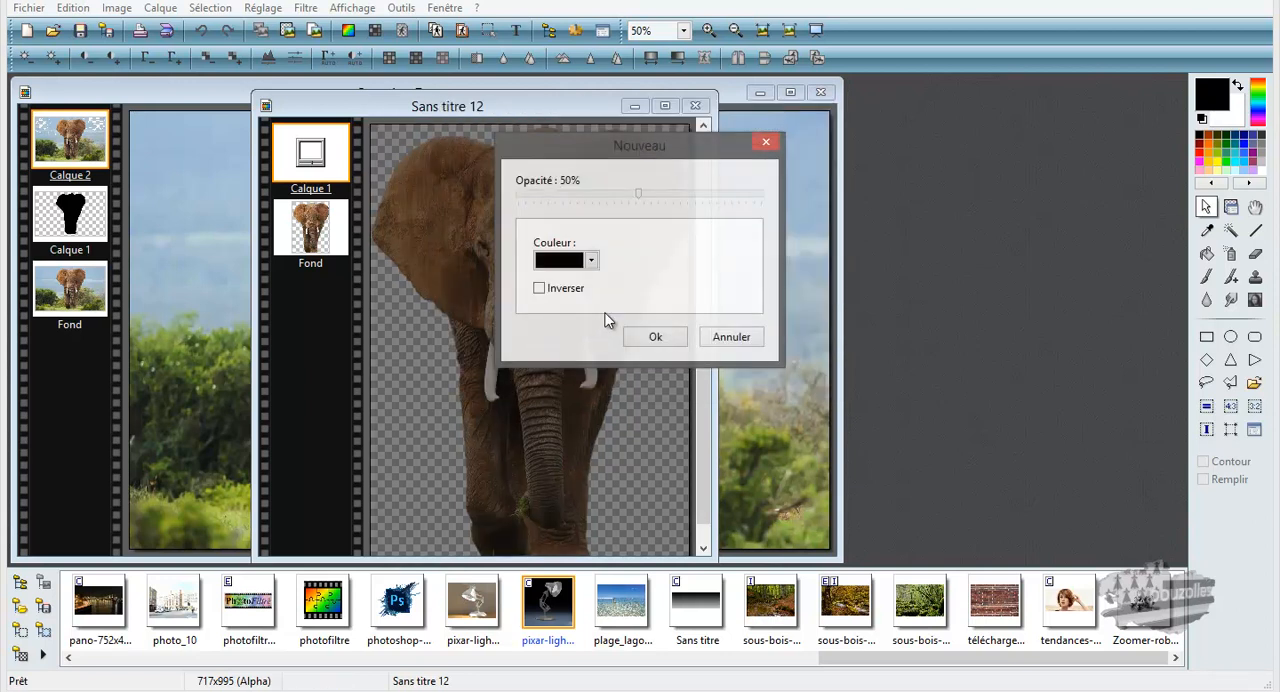
click(655, 337)
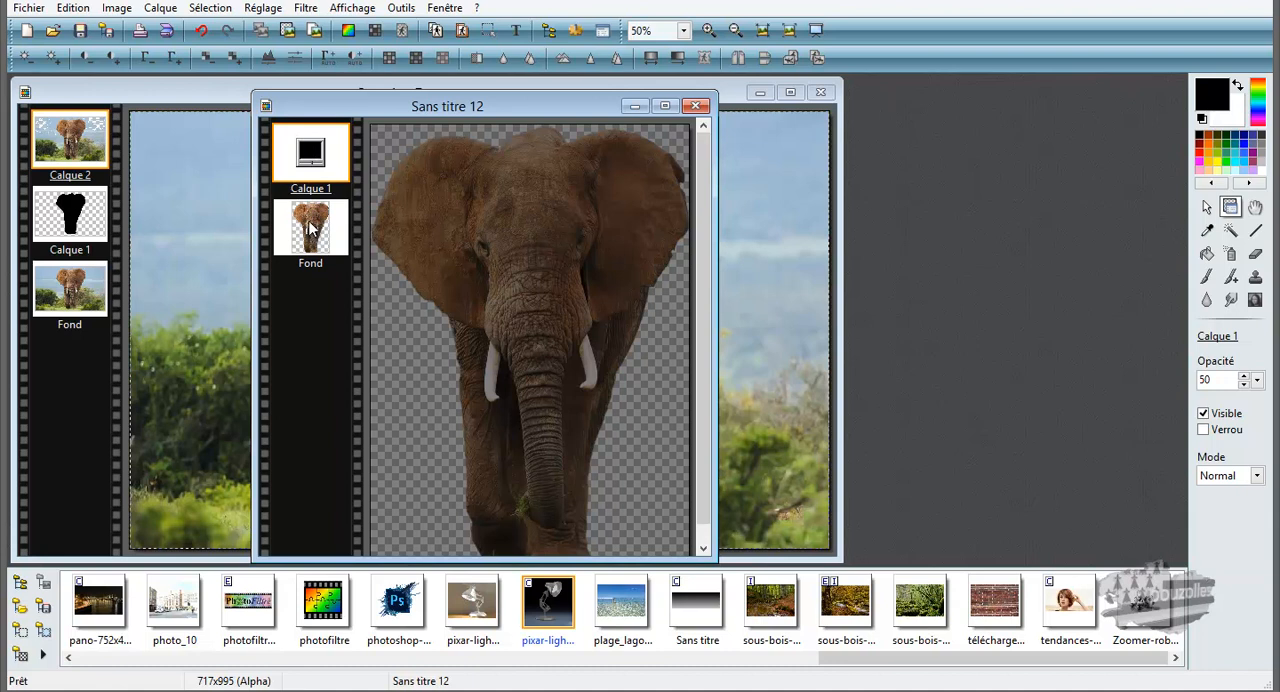
right_click(304, 146)
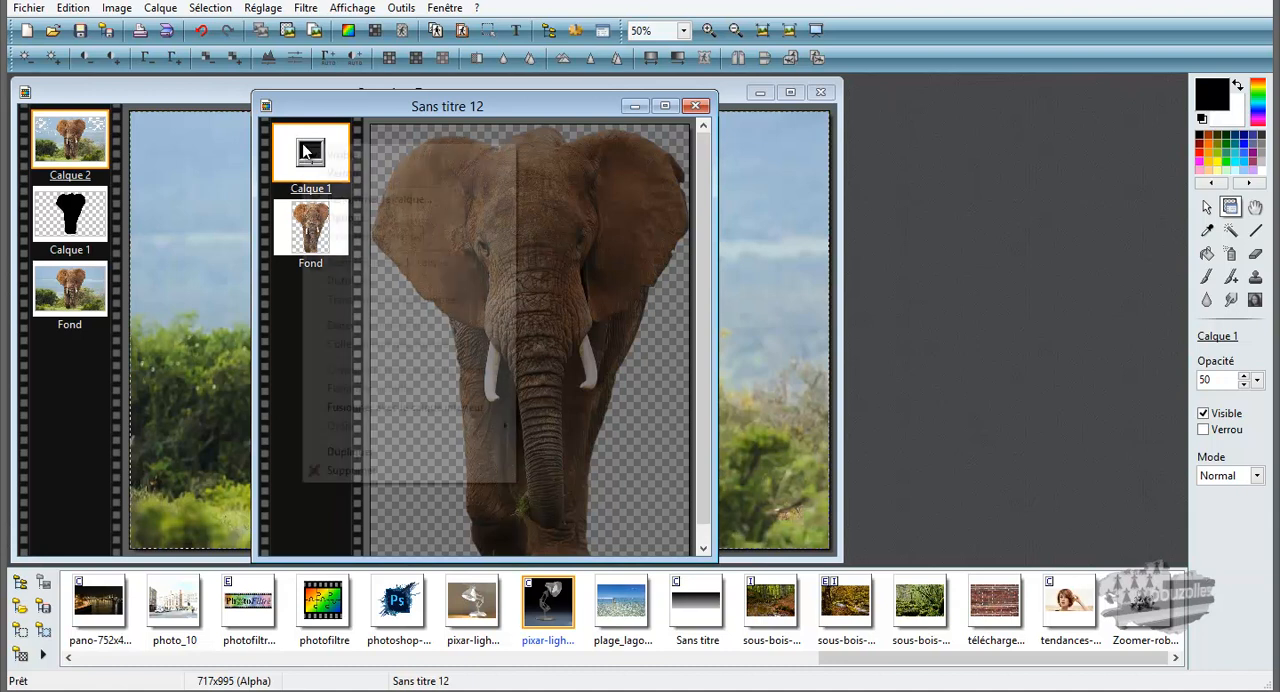
click(355, 470)
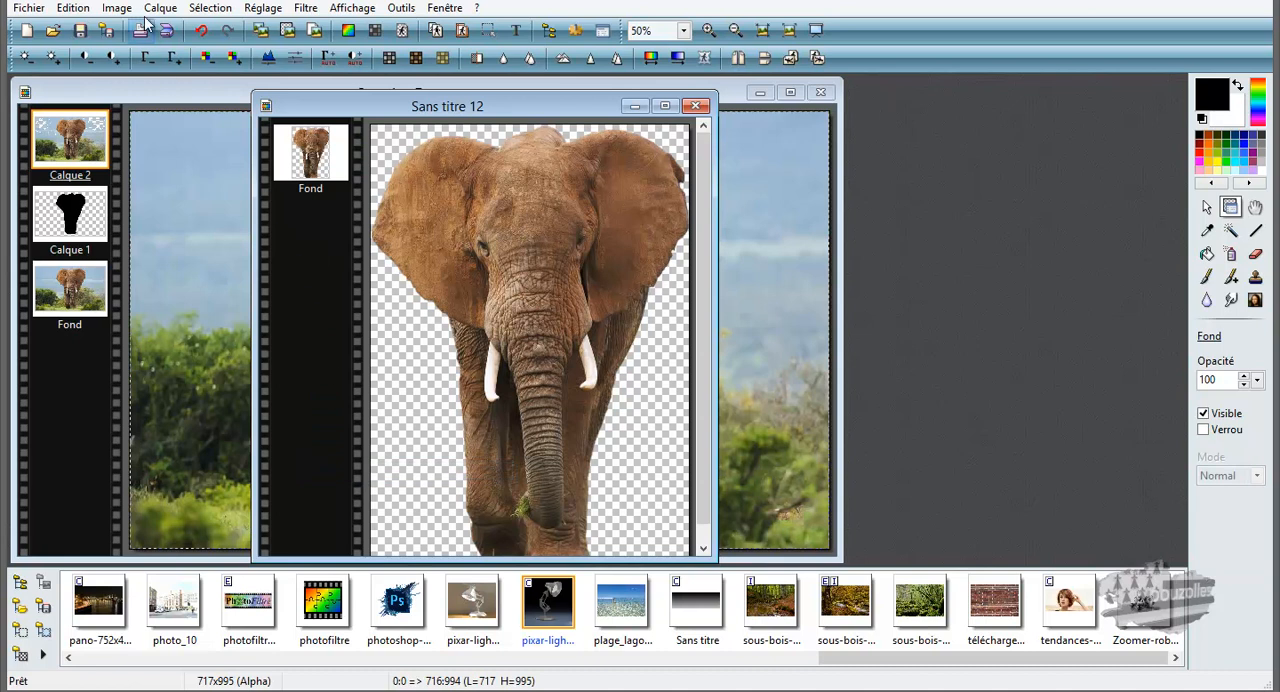
Step: Duplicate the Fond layer of the cutout image and hide the original Fond layer
right_click(314, 165)
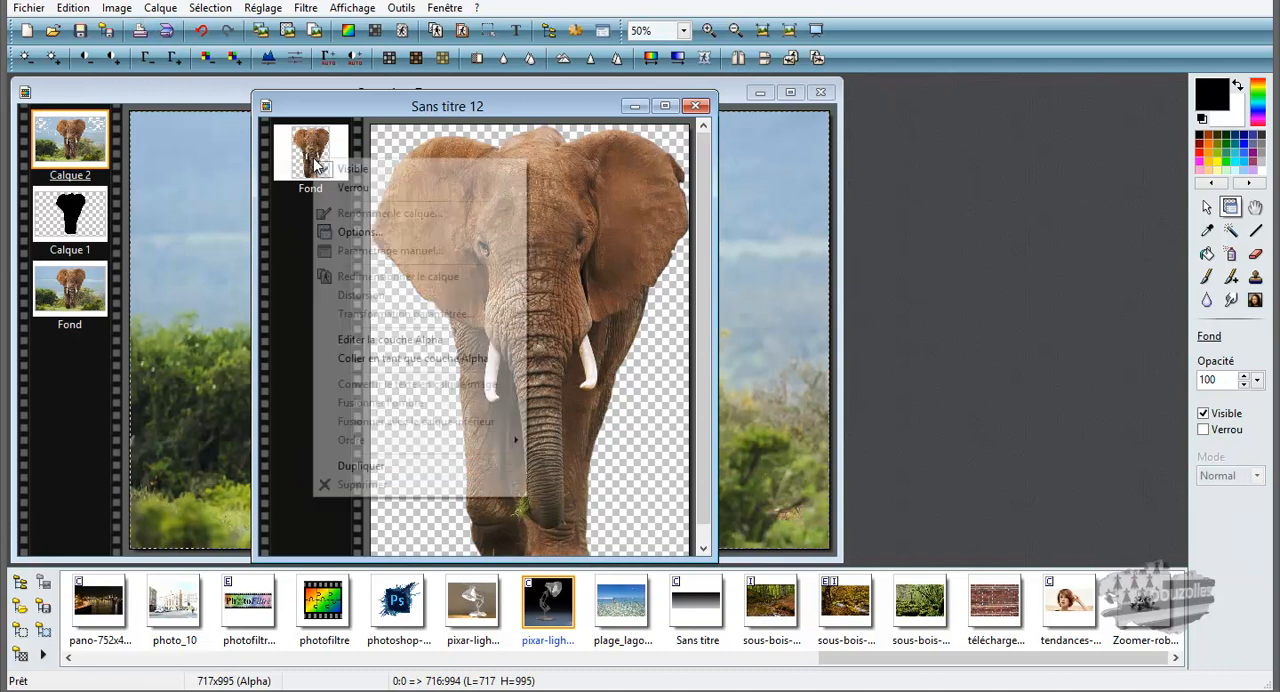
click(370, 466)
click(314, 233)
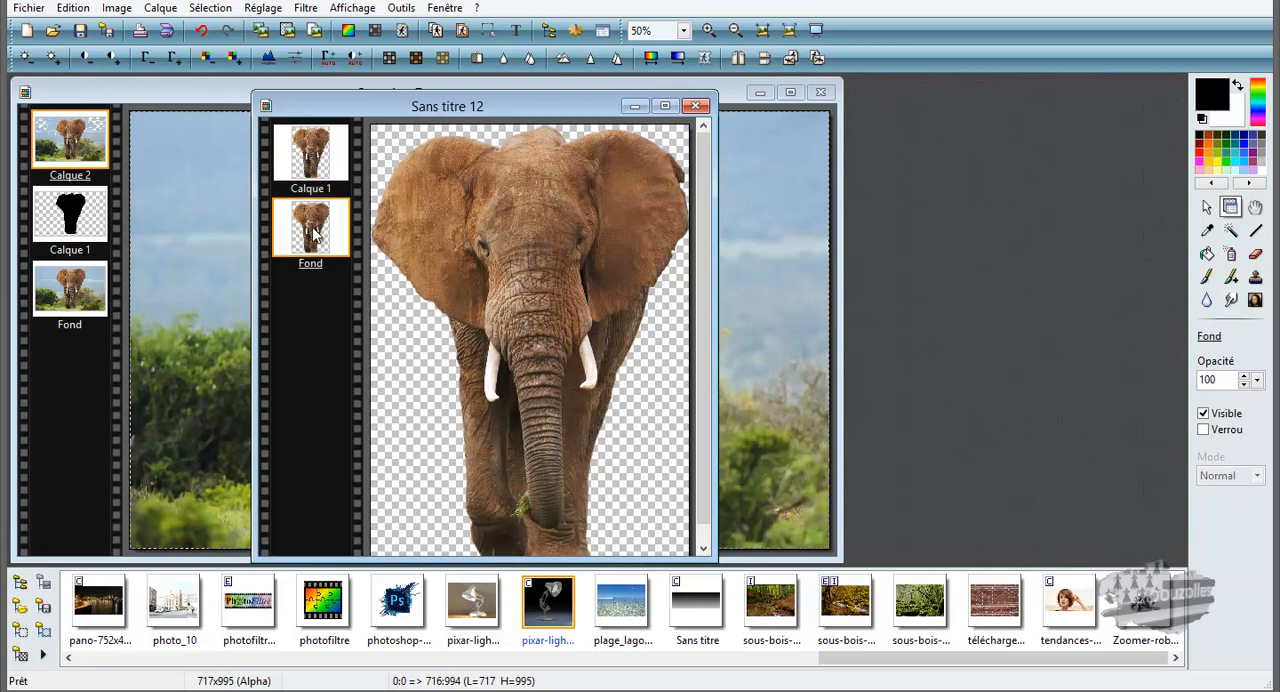
click(1204, 413)
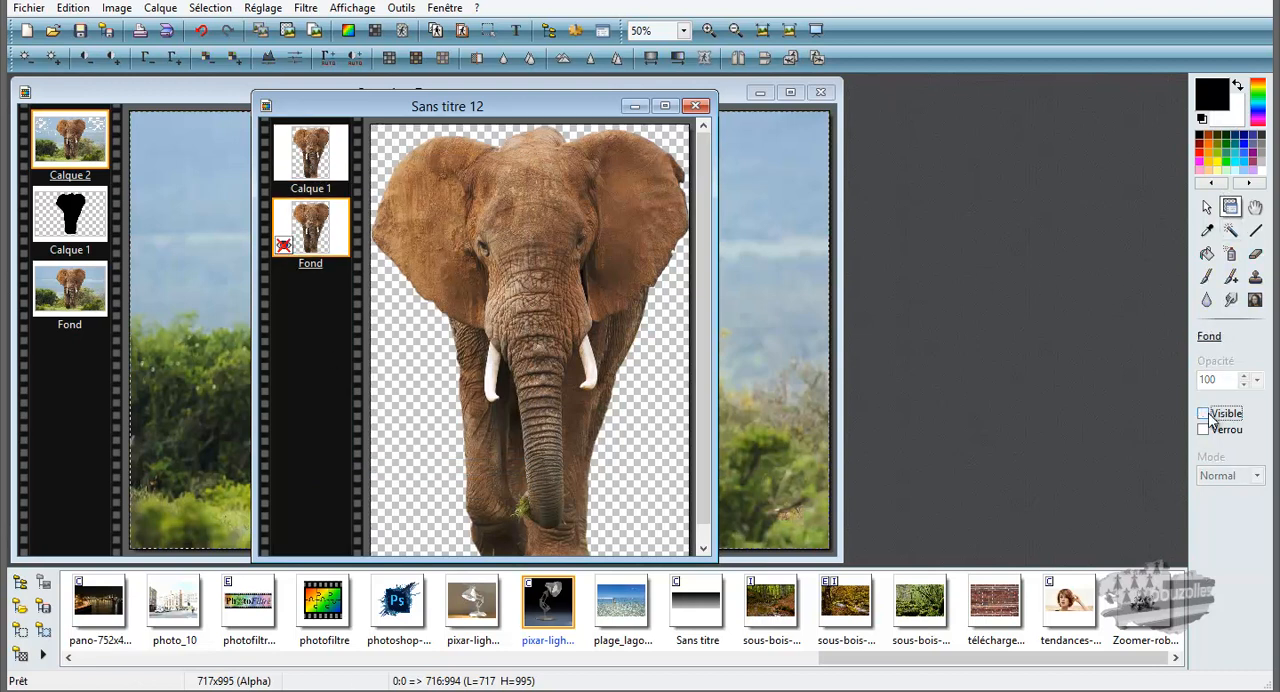
Step: Add a blank 717 x 995 pixel layer above Calque 1, filled with black and with automatic transparency disabled
click(309, 152)
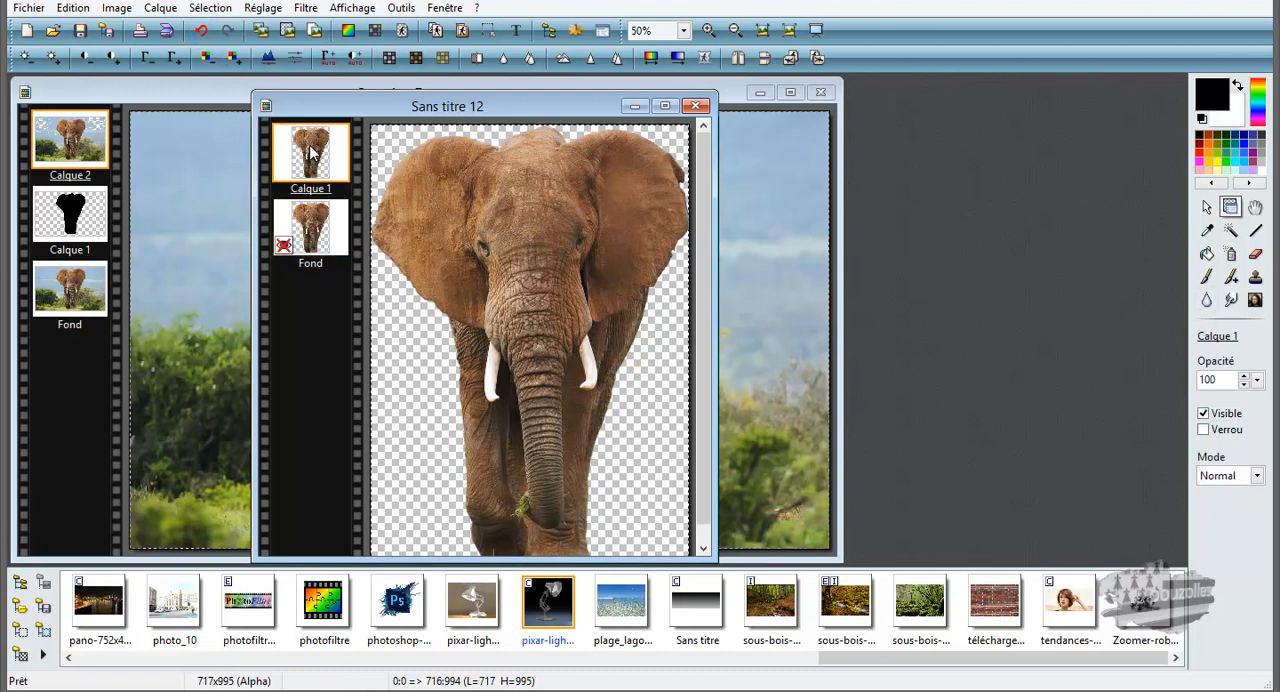
click(160, 8)
click(458, 28)
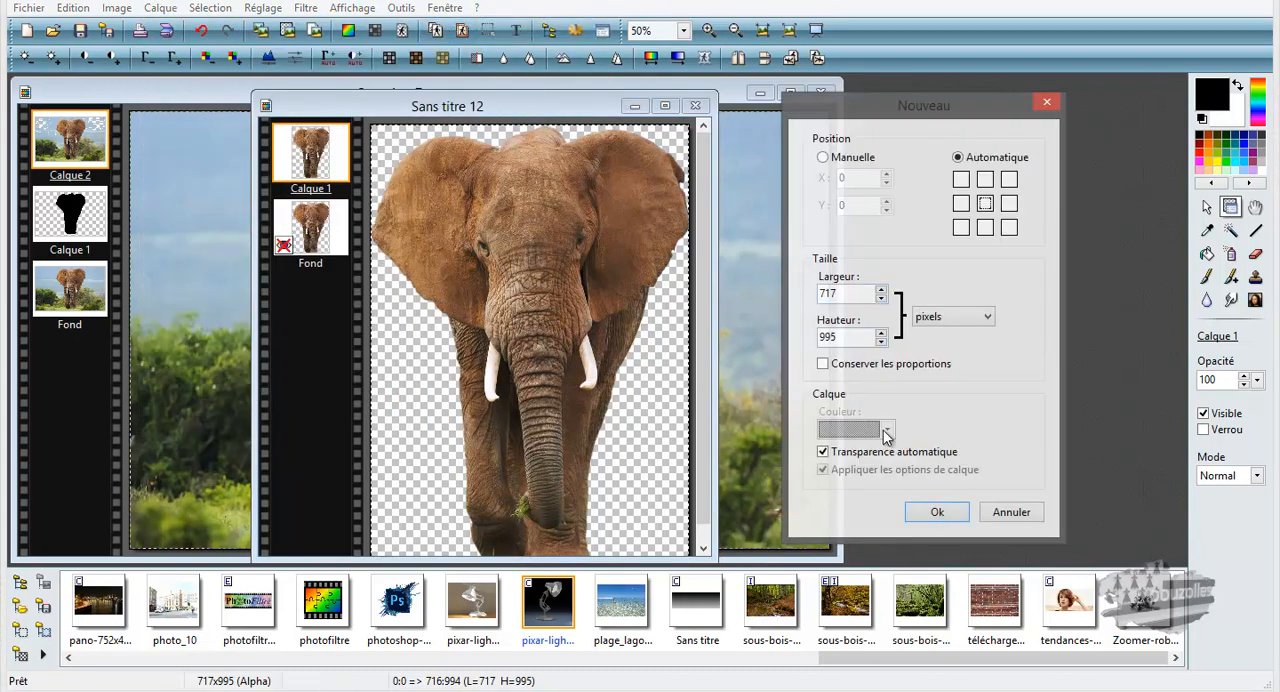
click(825, 452)
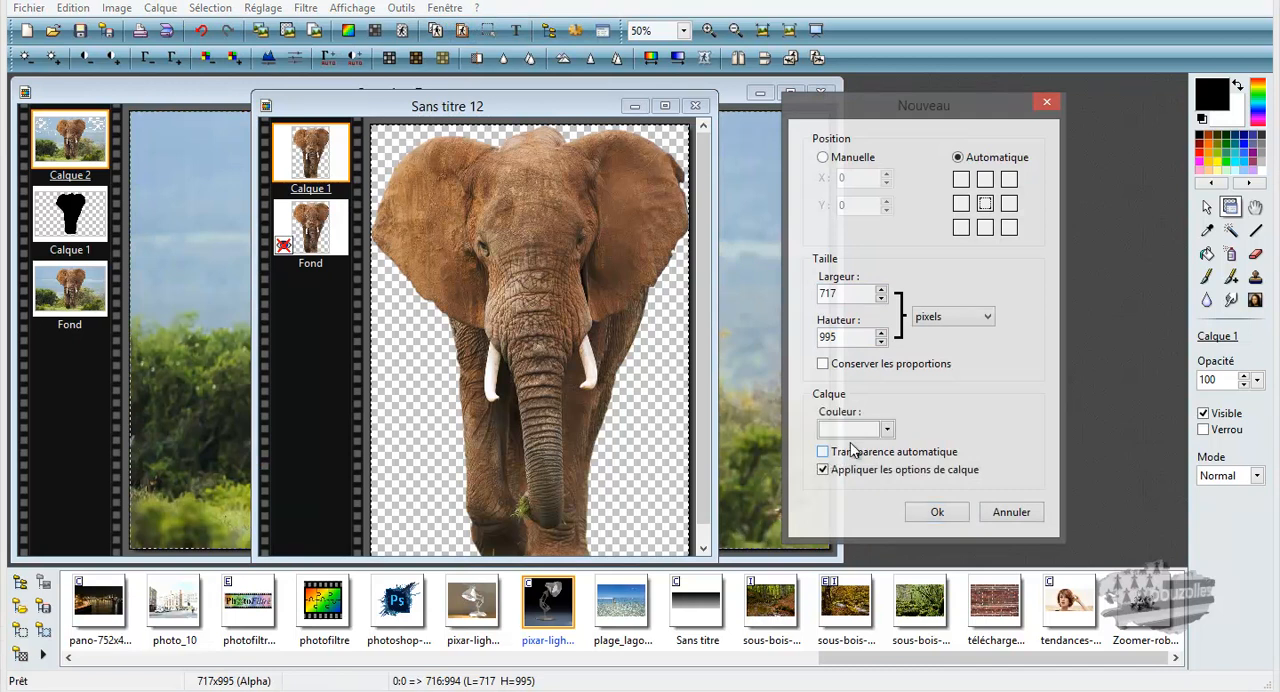
click(886, 429)
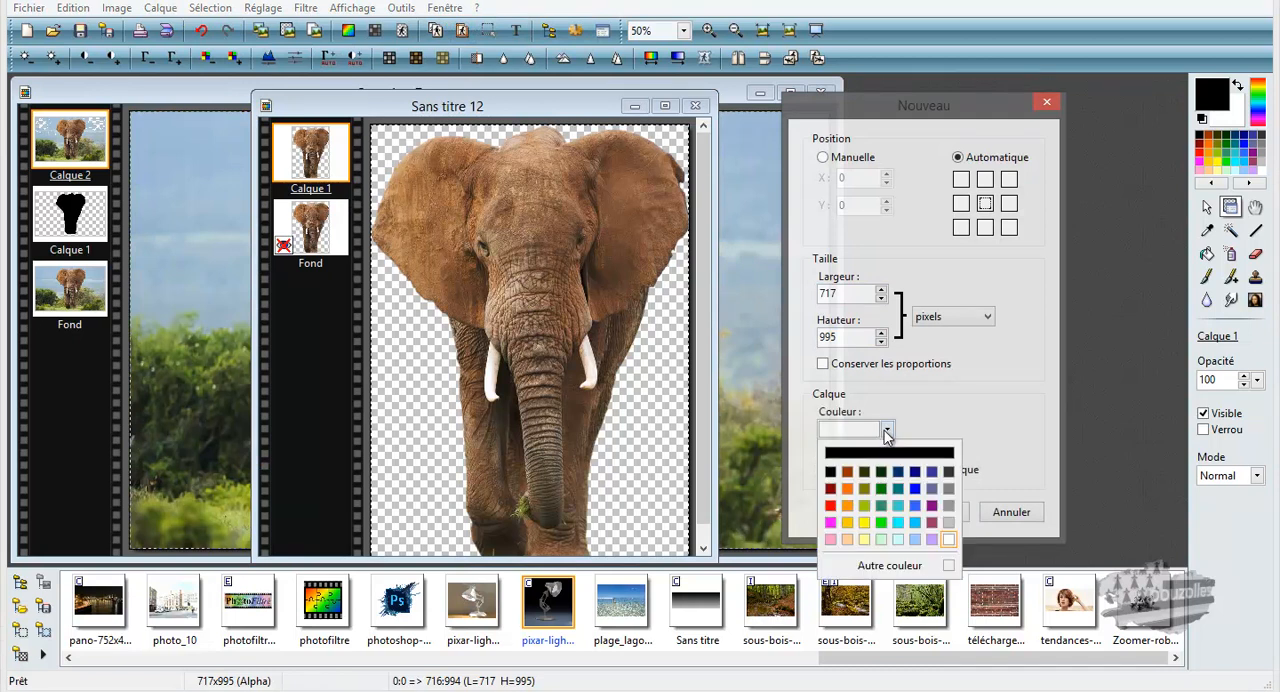
click(831, 472)
click(940, 514)
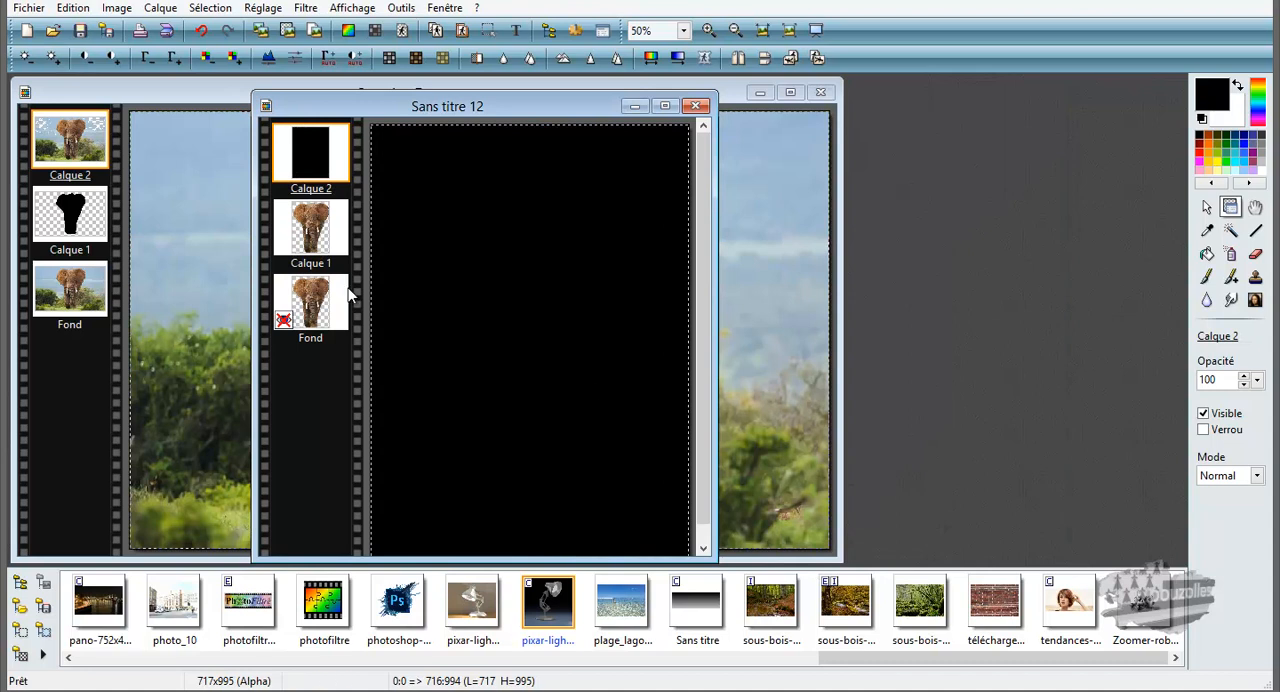
Step: Move the black layer beneath the elephant layer Calque 1 and examine the cutout's edges against it at several zoom levels
drag(305, 163, 310, 258)
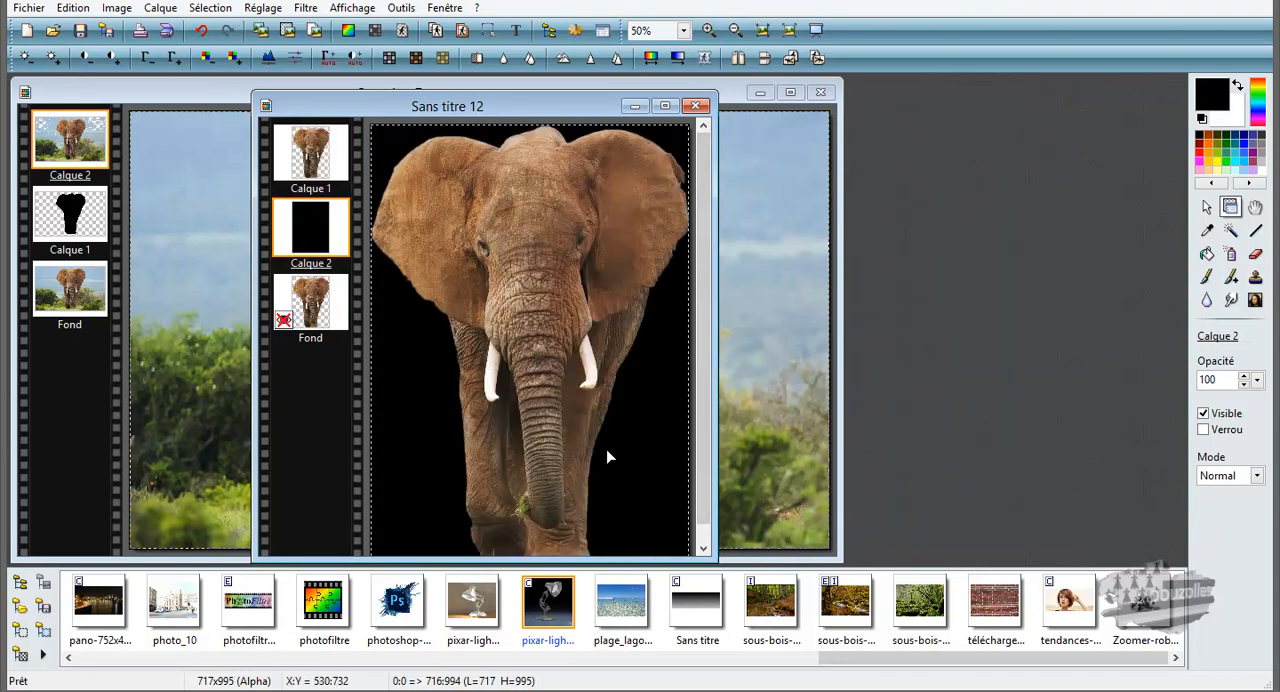
scroll(601, 437, down, 2)
scroll(548, 362, up, 5)
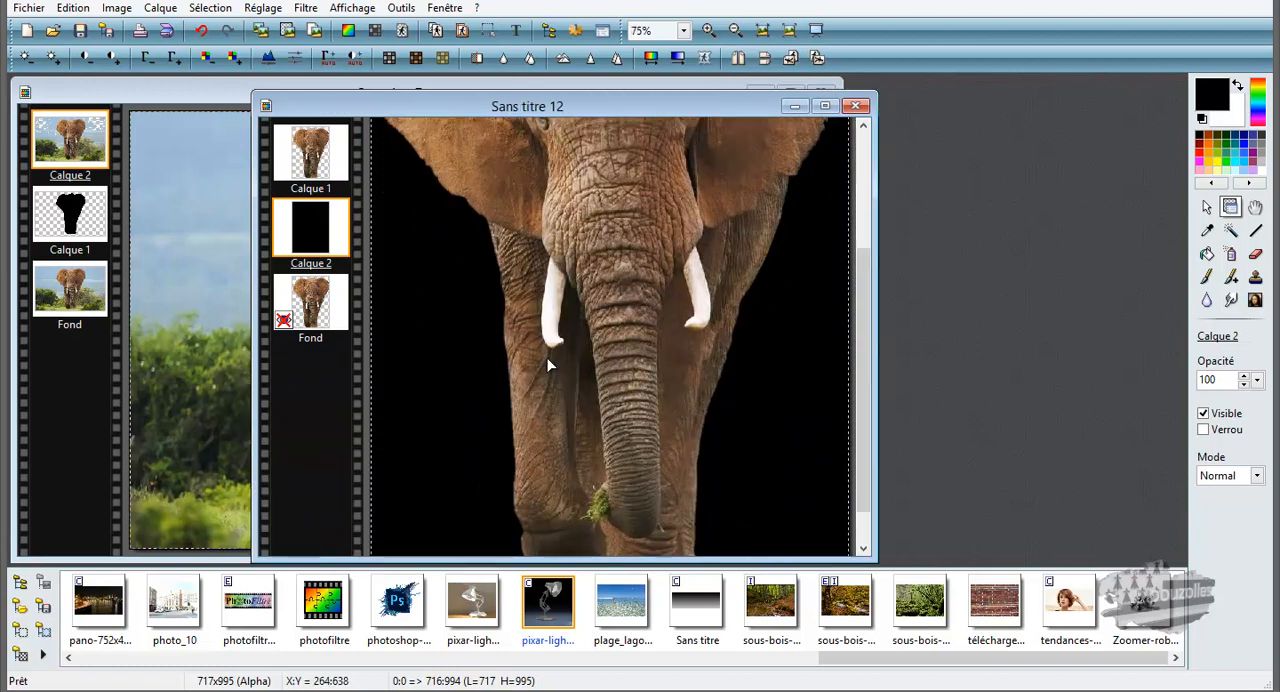
scroll(745, 345, down, 3)
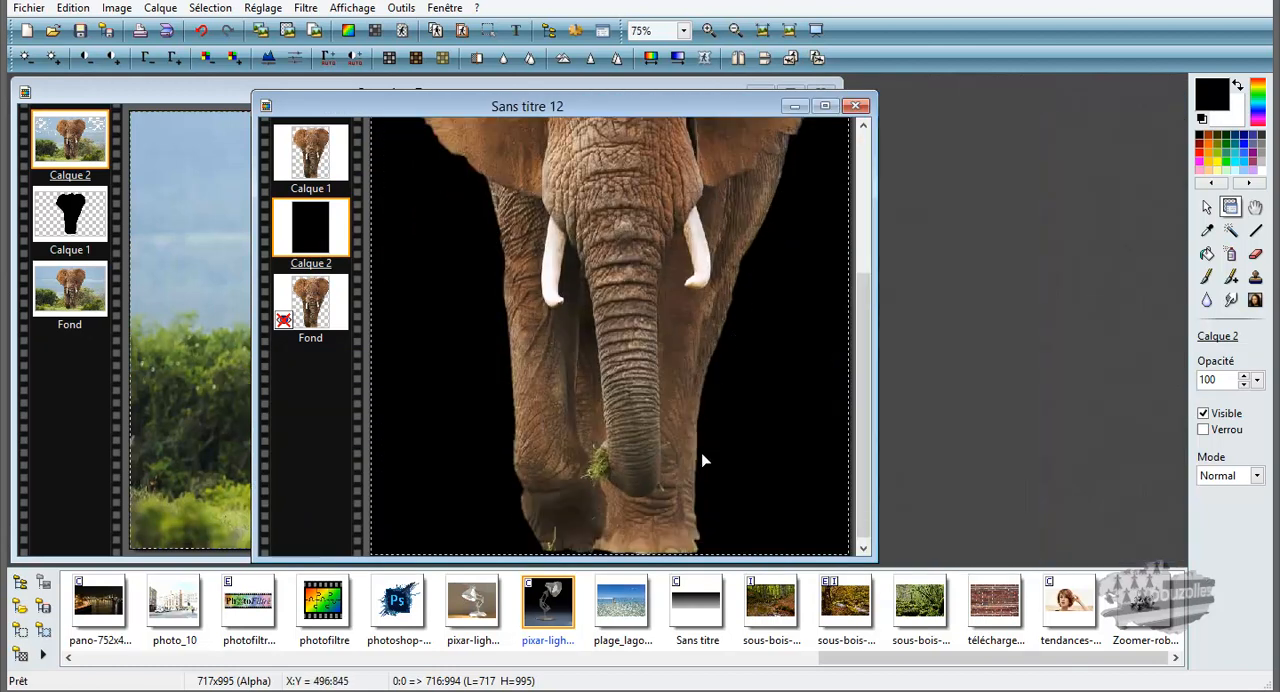
scroll(677, 481, down, 1)
scroll(677, 481, up, 1)
scroll(677, 481, up, 1)
scroll(677, 481, down, 2)
scroll(677, 482, down, 2)
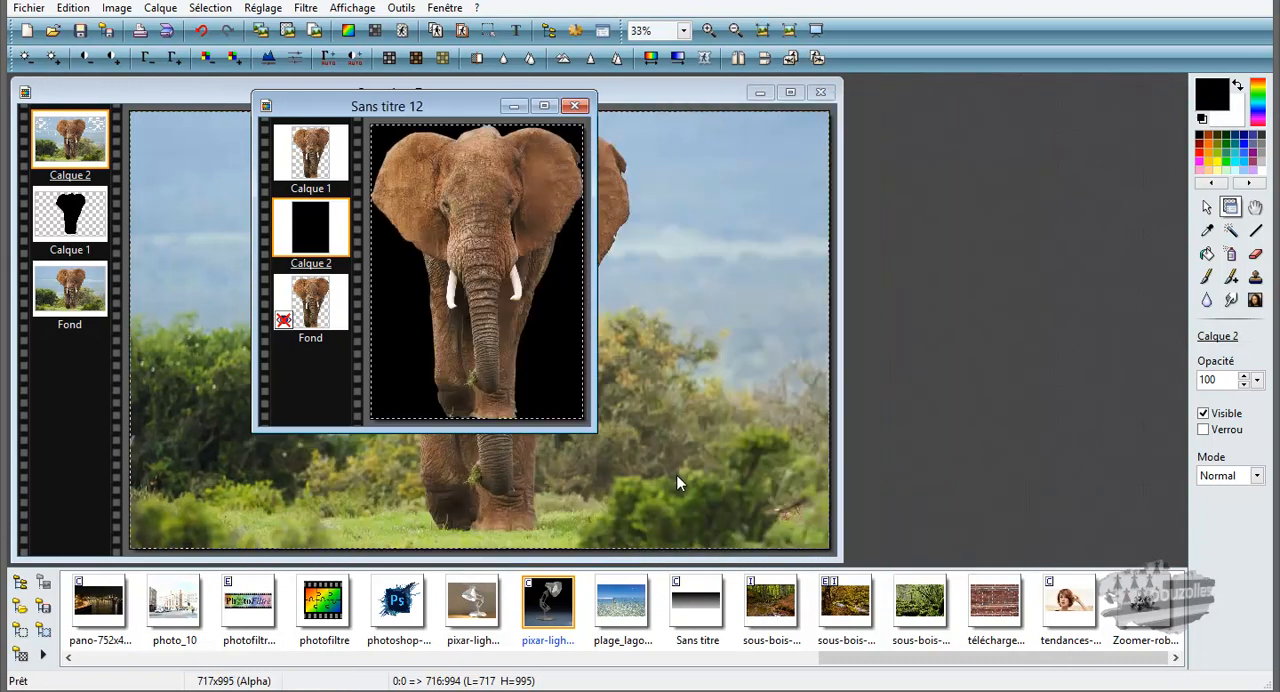
scroll(677, 482, up, 1)
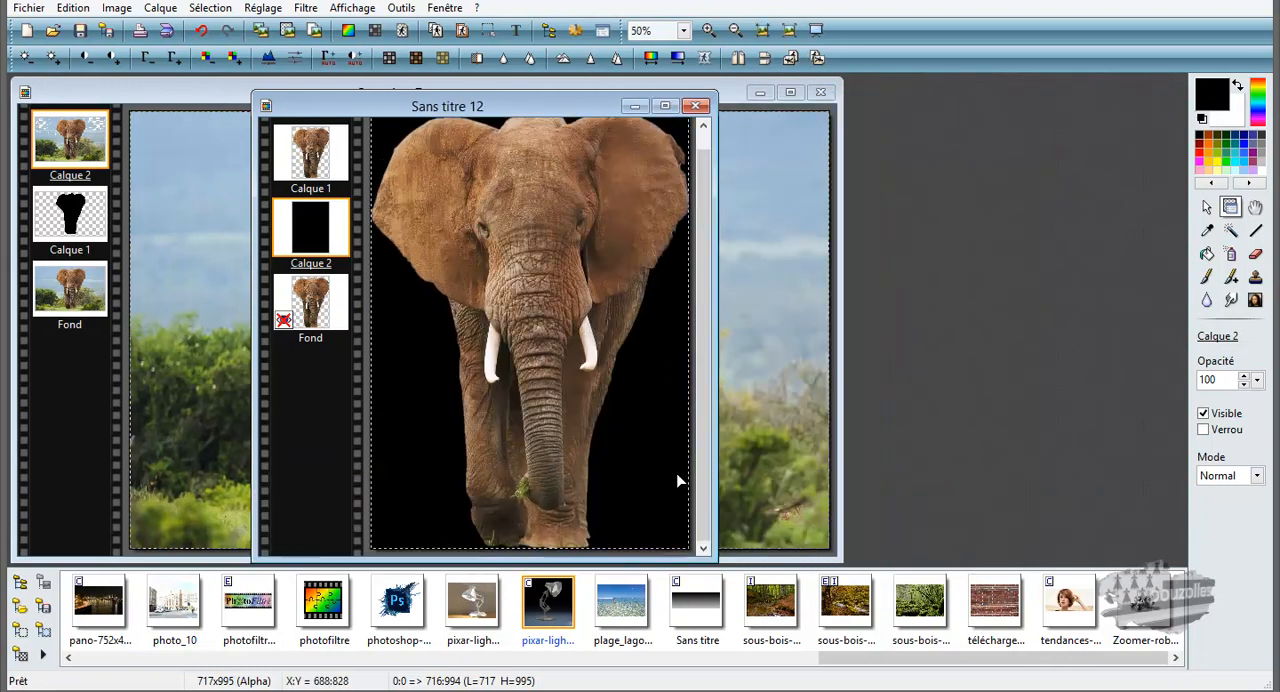
Step: Fill the black Calque 2 layer with white using the paint bucket and examine the ear's edges against it up close
click(1207, 253)
click(1239, 87)
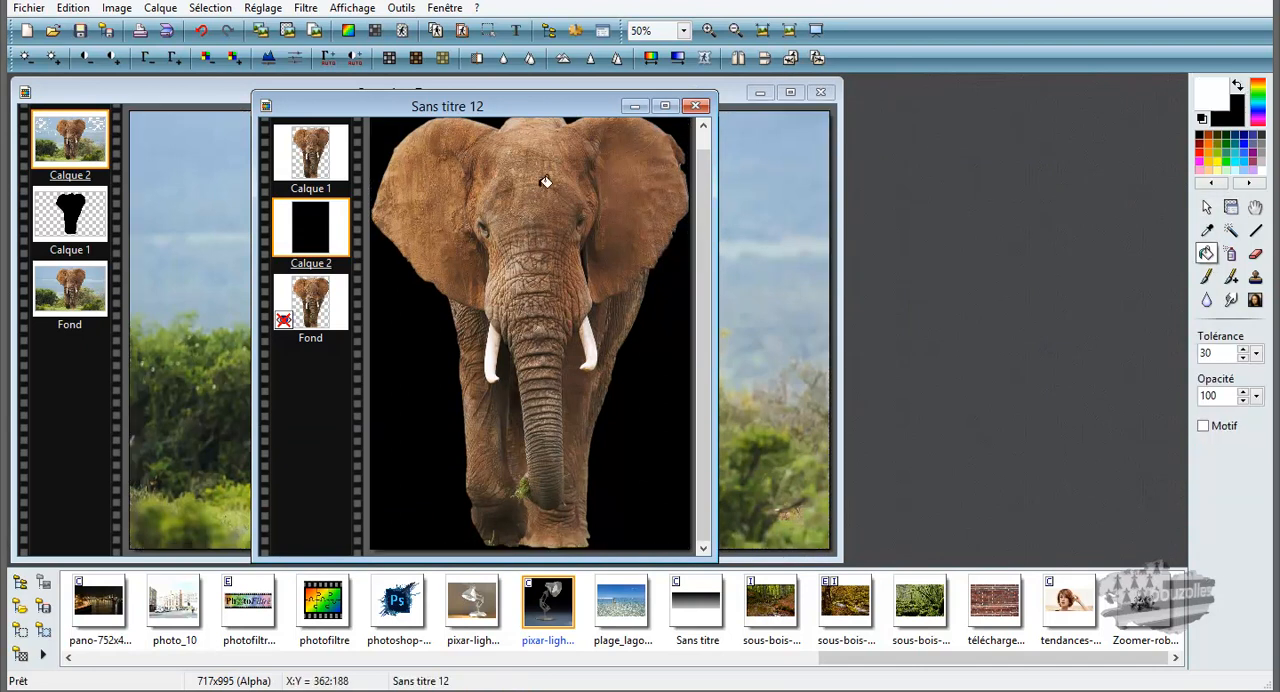
click(405, 314)
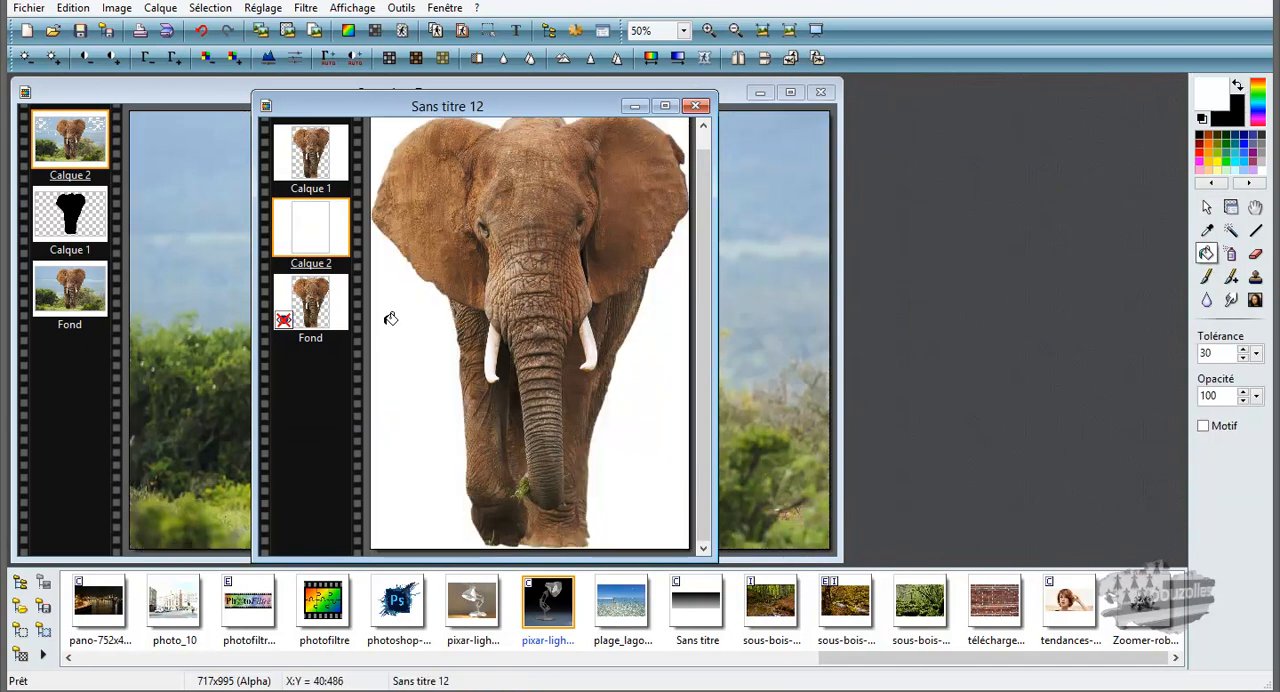
scroll(485, 346, down, 2)
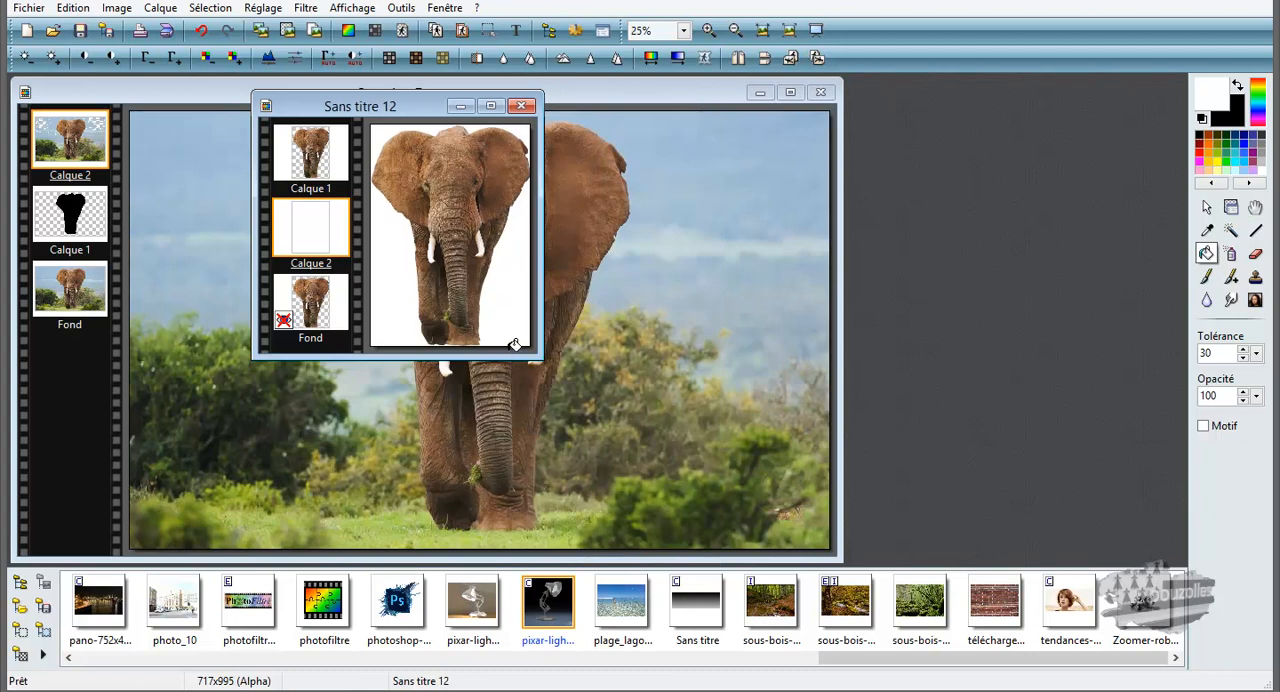
scroll(516, 306, up, 7)
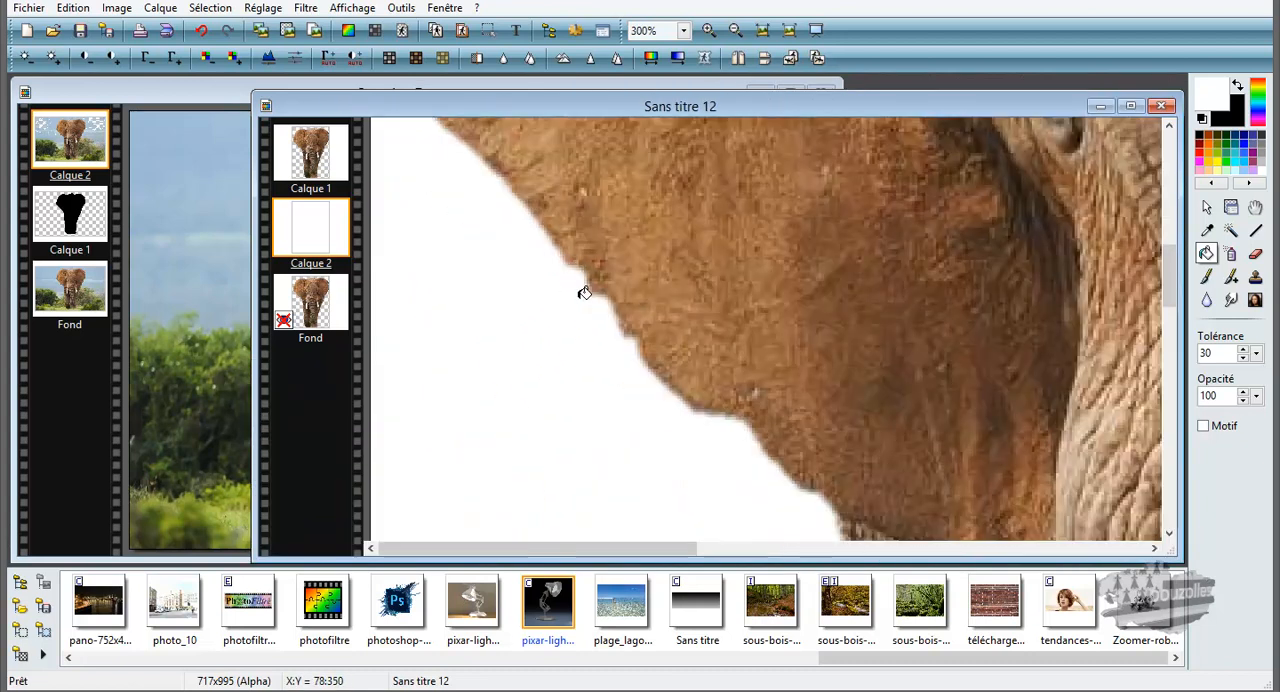
scroll(706, 423, down, 4)
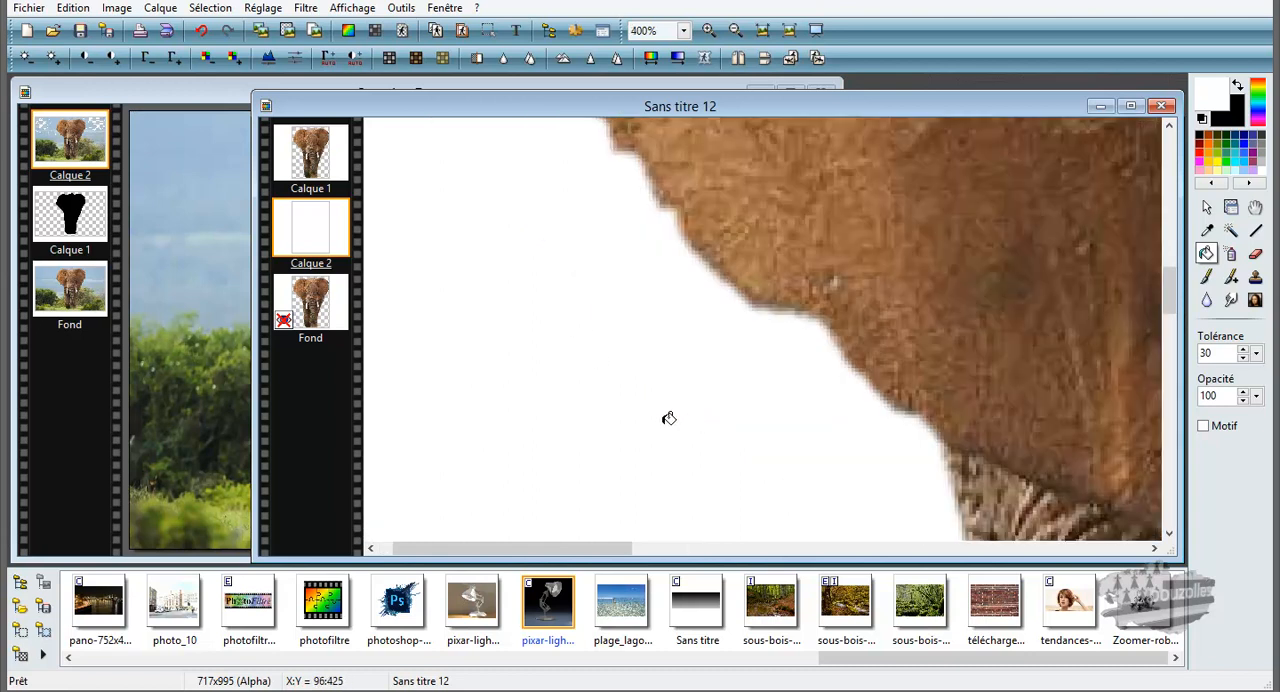
scroll(660, 412, down, 1)
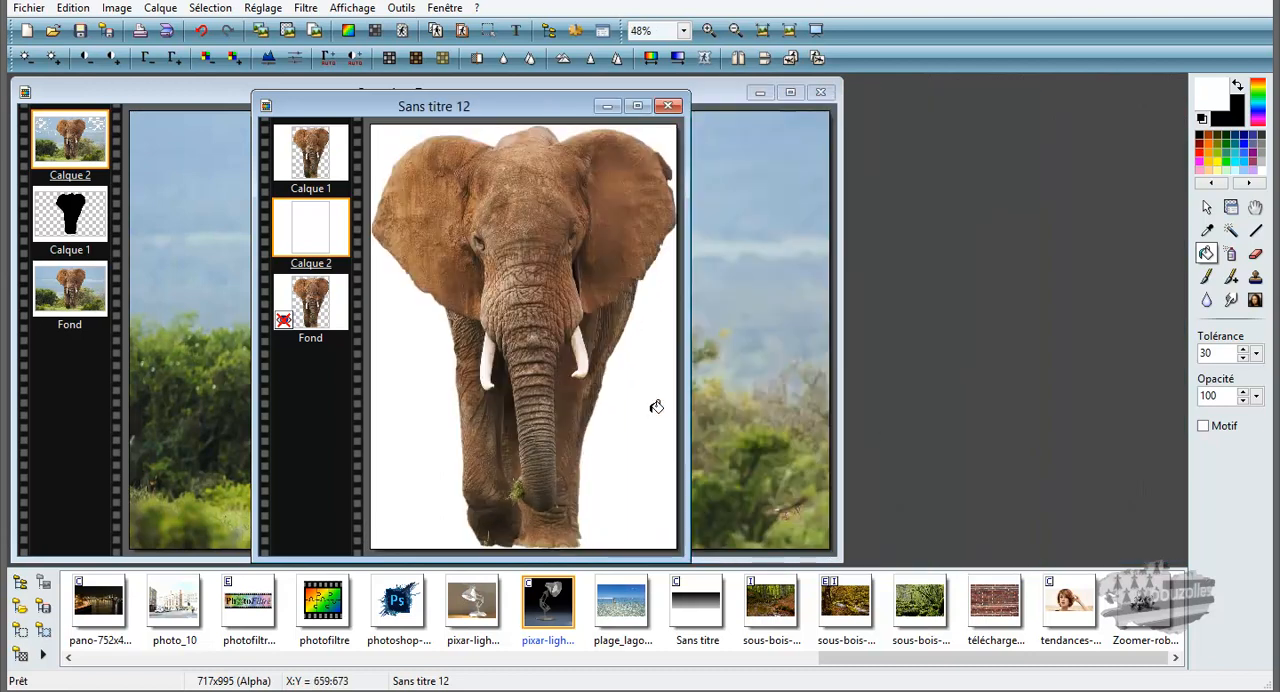
Step: Delete the white Calque 2 and the duplicate Calque 1 layers, and make the Fond layer of the cutout visible again
right_click(305, 226)
click(330, 553)
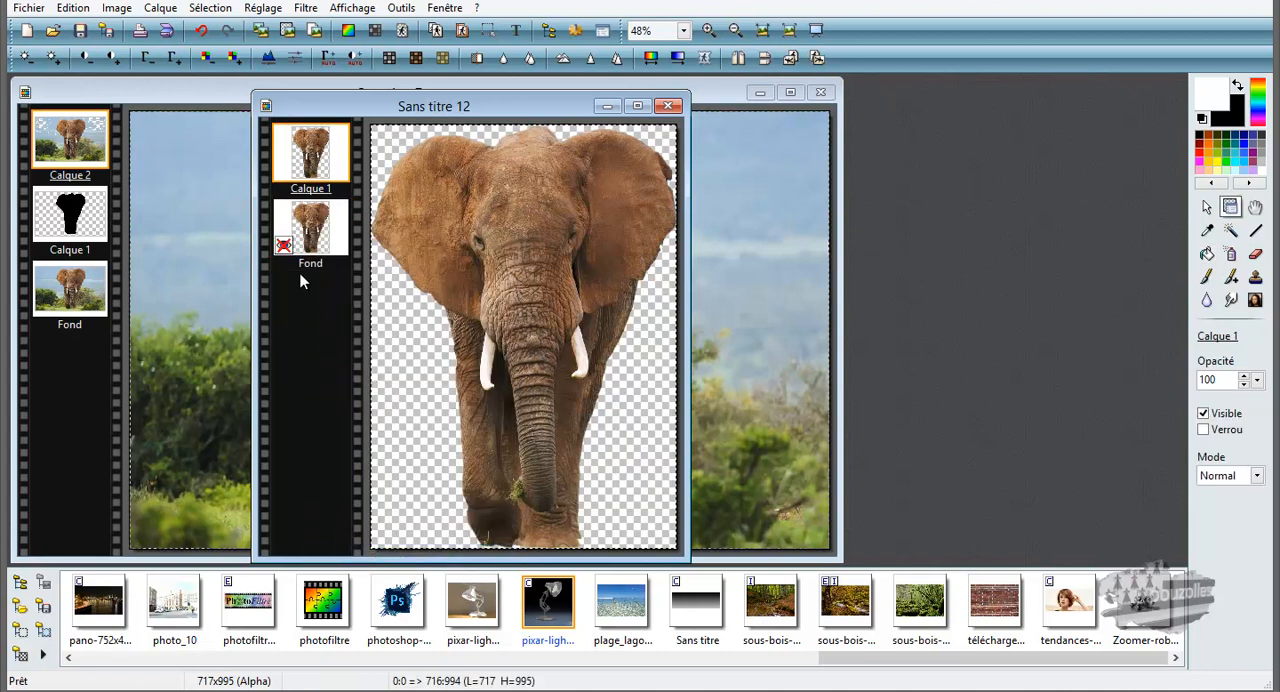
right_click(318, 140)
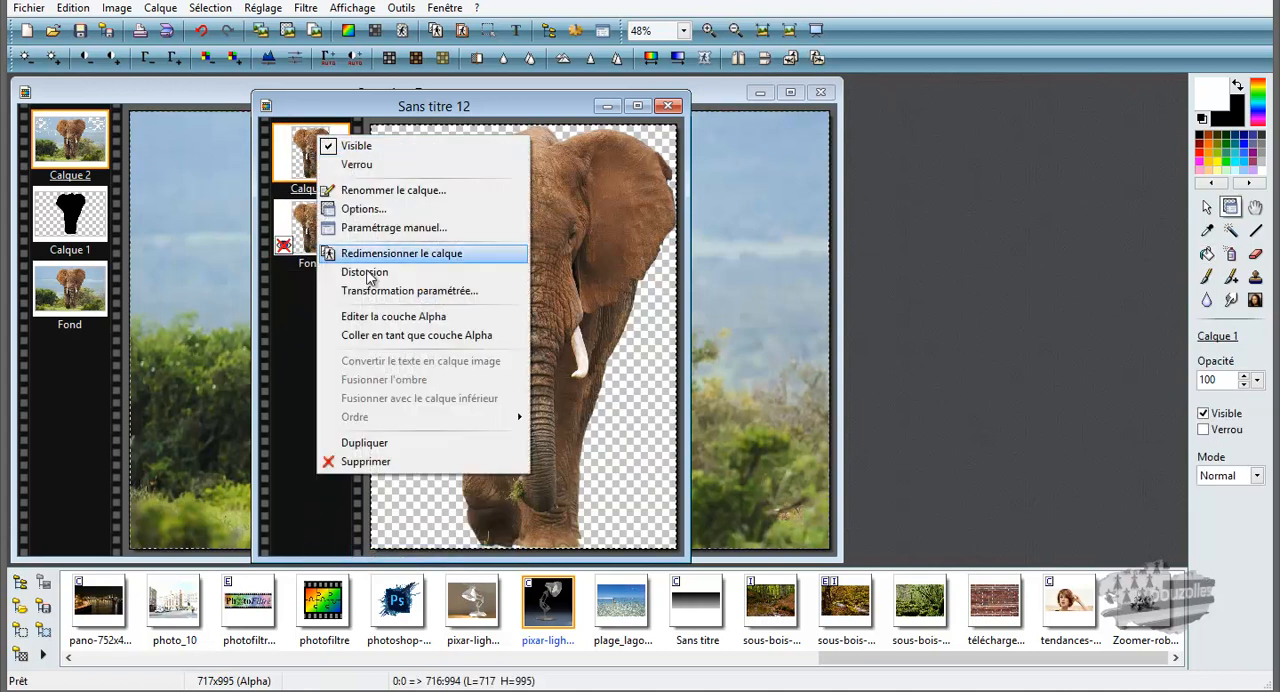
click(407, 462)
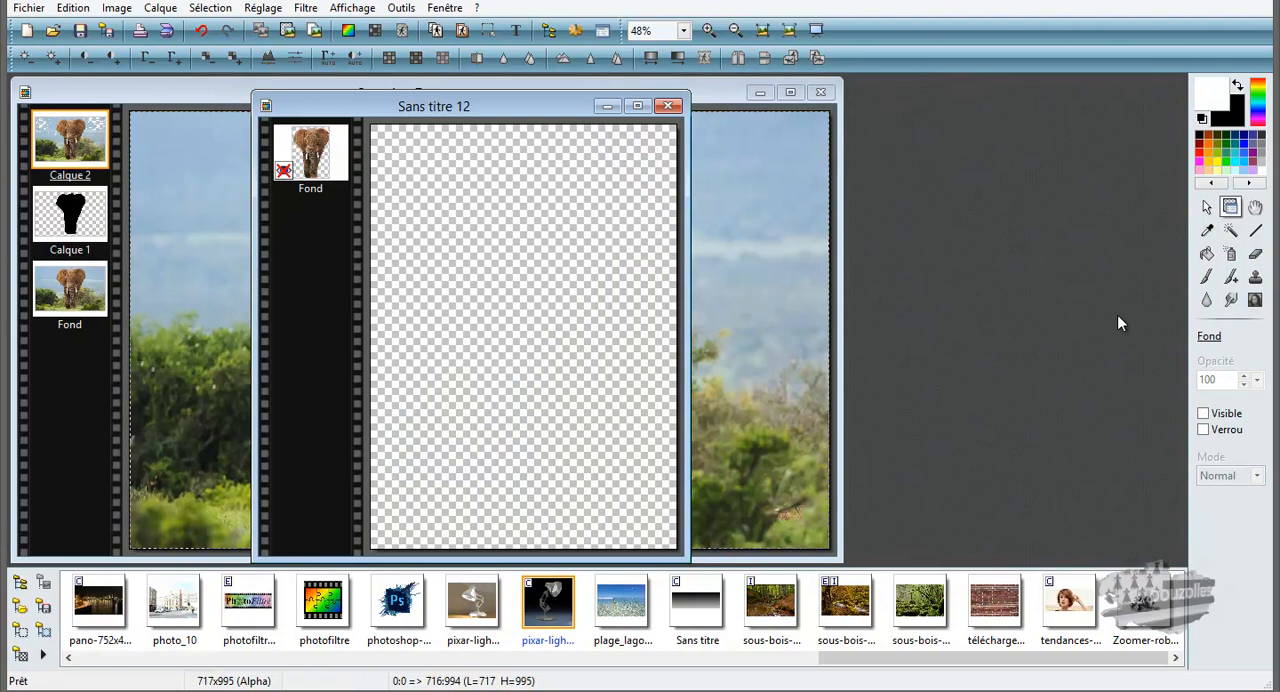
click(1204, 414)
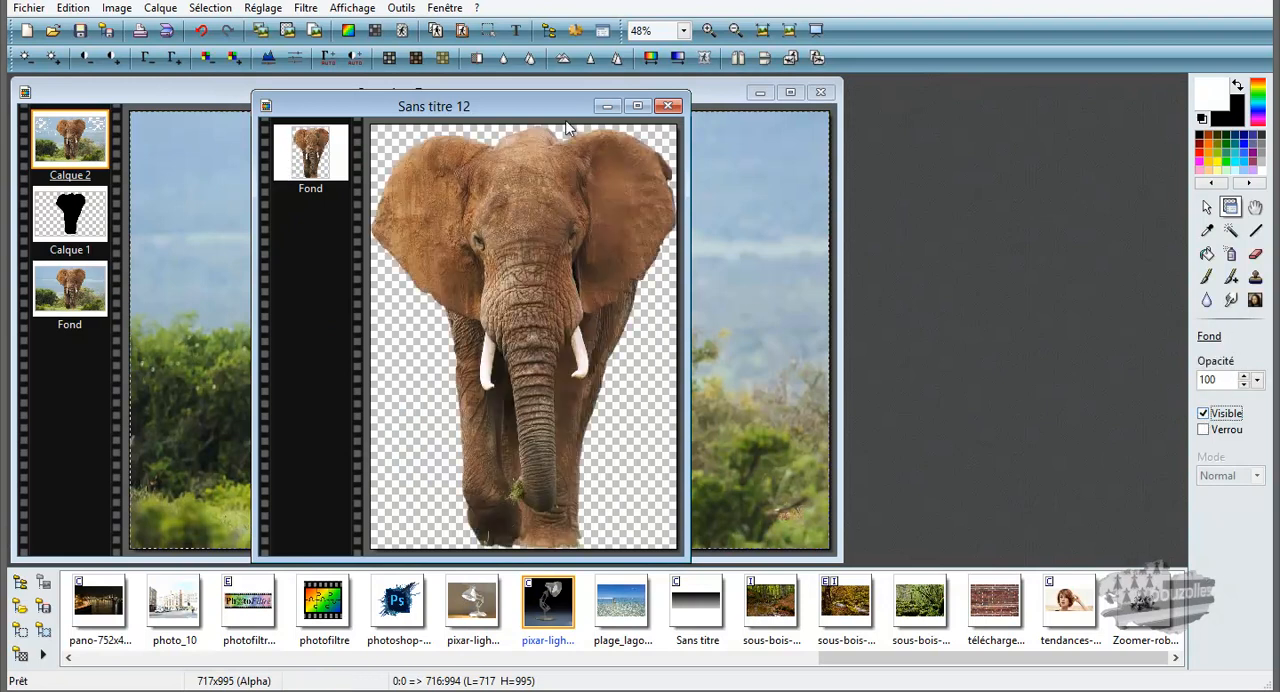
Step: Move the cutout's window clear of the original elephant and open the forest photo sous-bois-20121031.jpg
drag(569, 103, 943, 92)
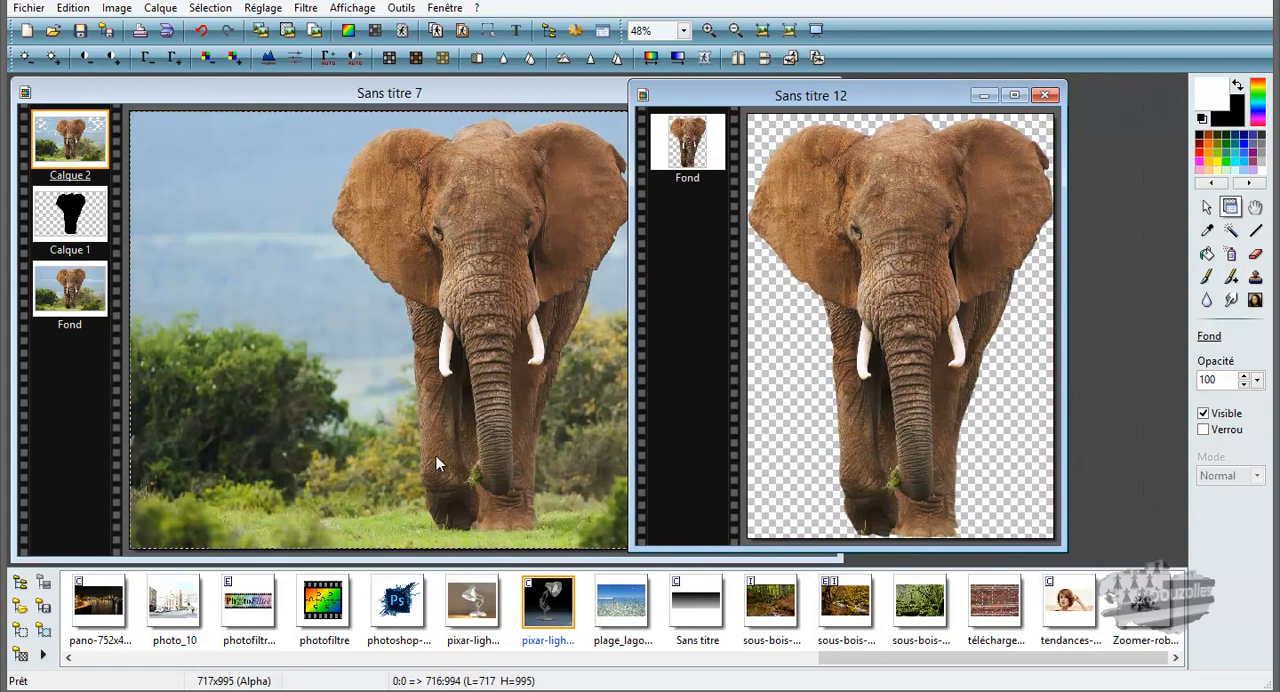
double_click(774, 608)
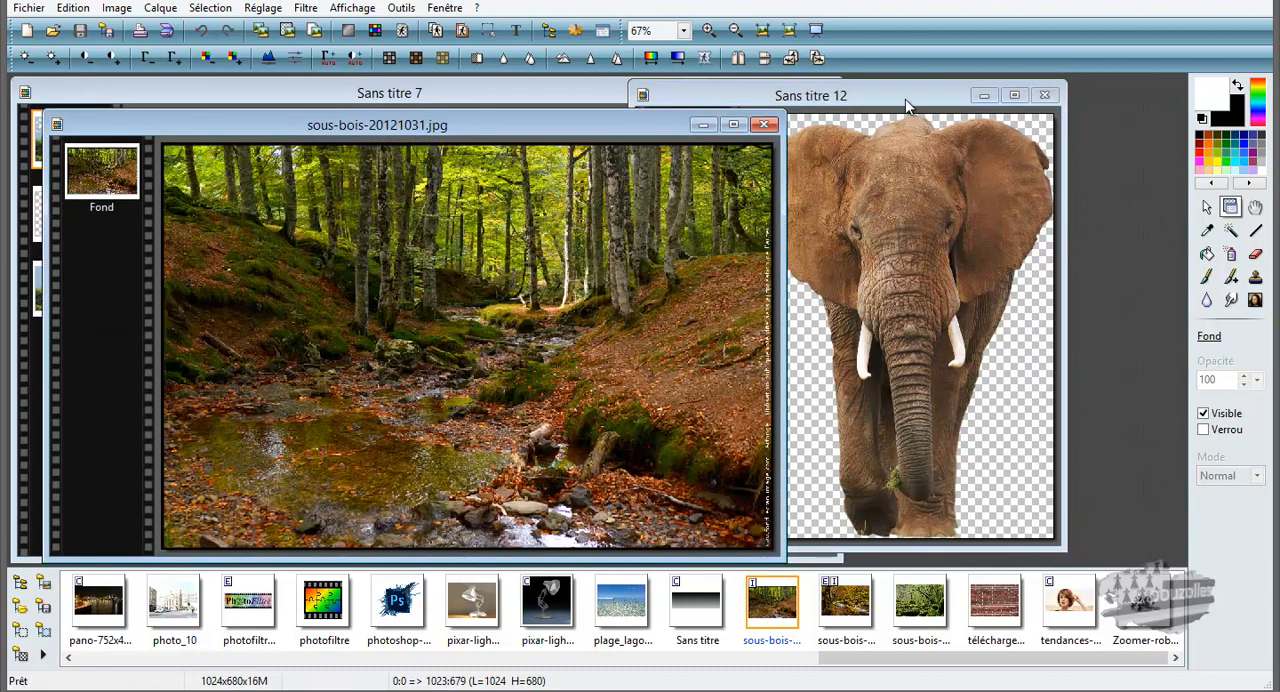
Step: Copy the Fond layer of the elephant cutout image
click(906, 96)
right_click(869, 185)
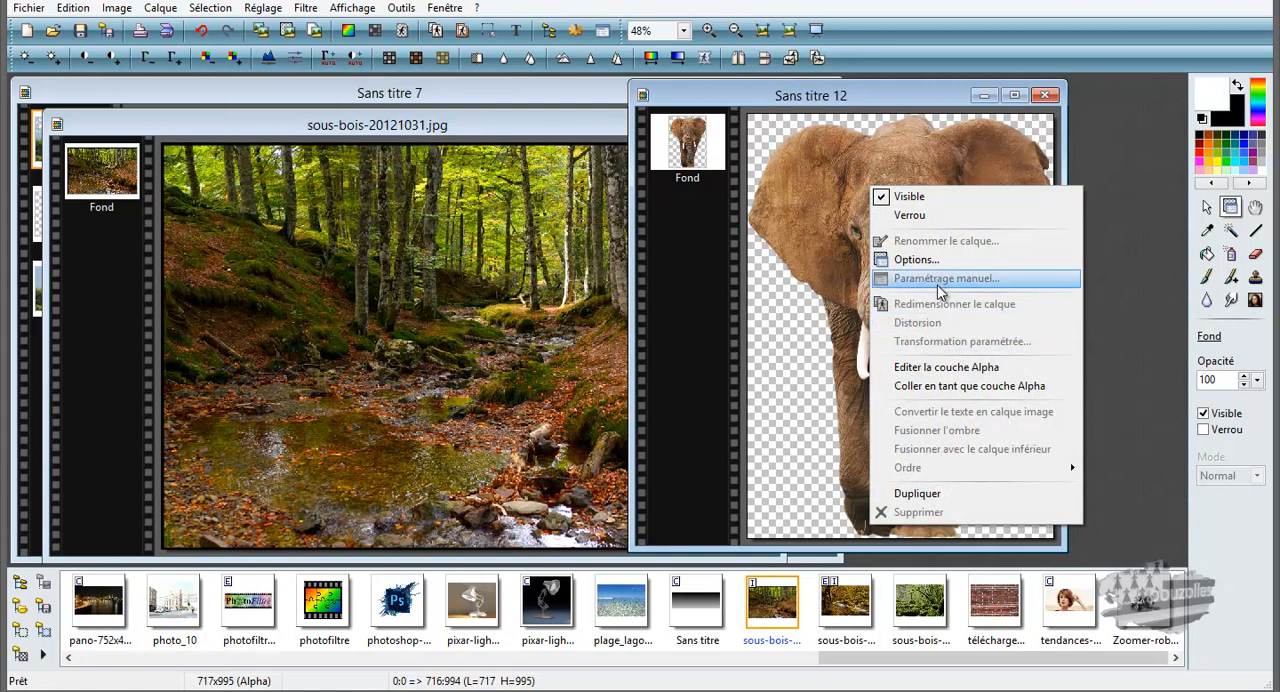
click(817, 228)
right_click(817, 234)
click(688, 146)
right_click(688, 146)
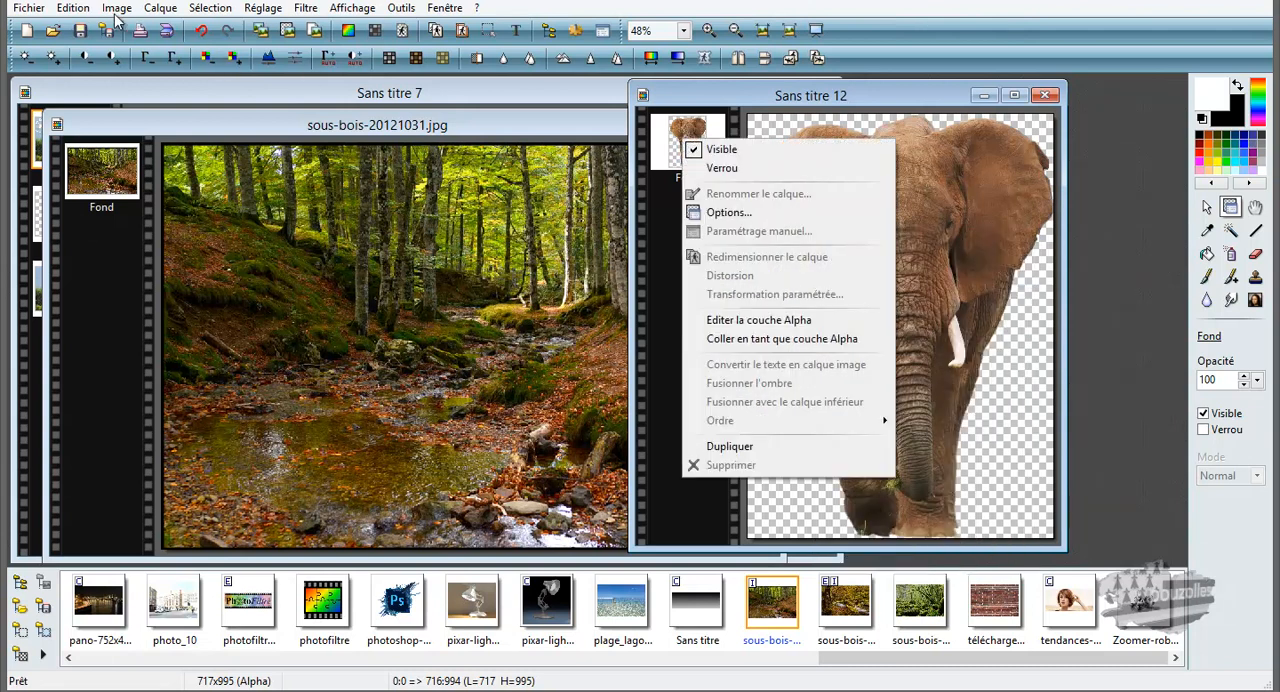
click(78, 12)
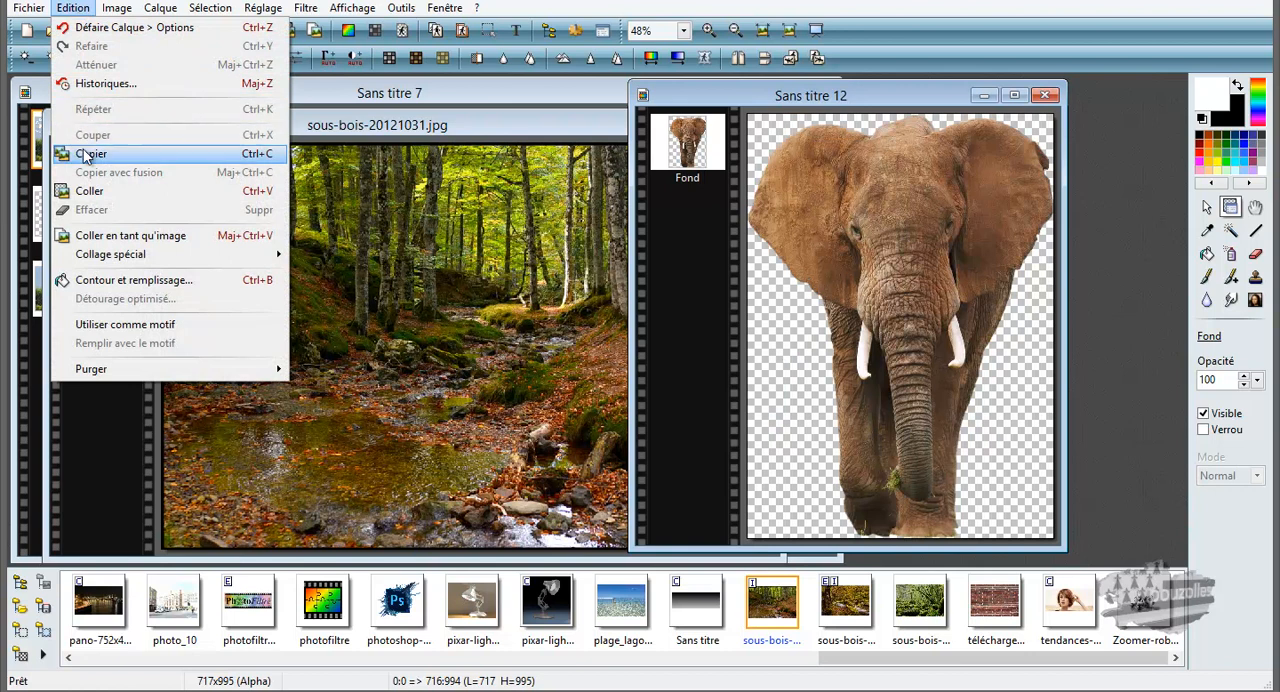
click(125, 154)
Step: Paste the copied elephant into sous-bois-20121031.jpg as a new layer
click(218, 129)
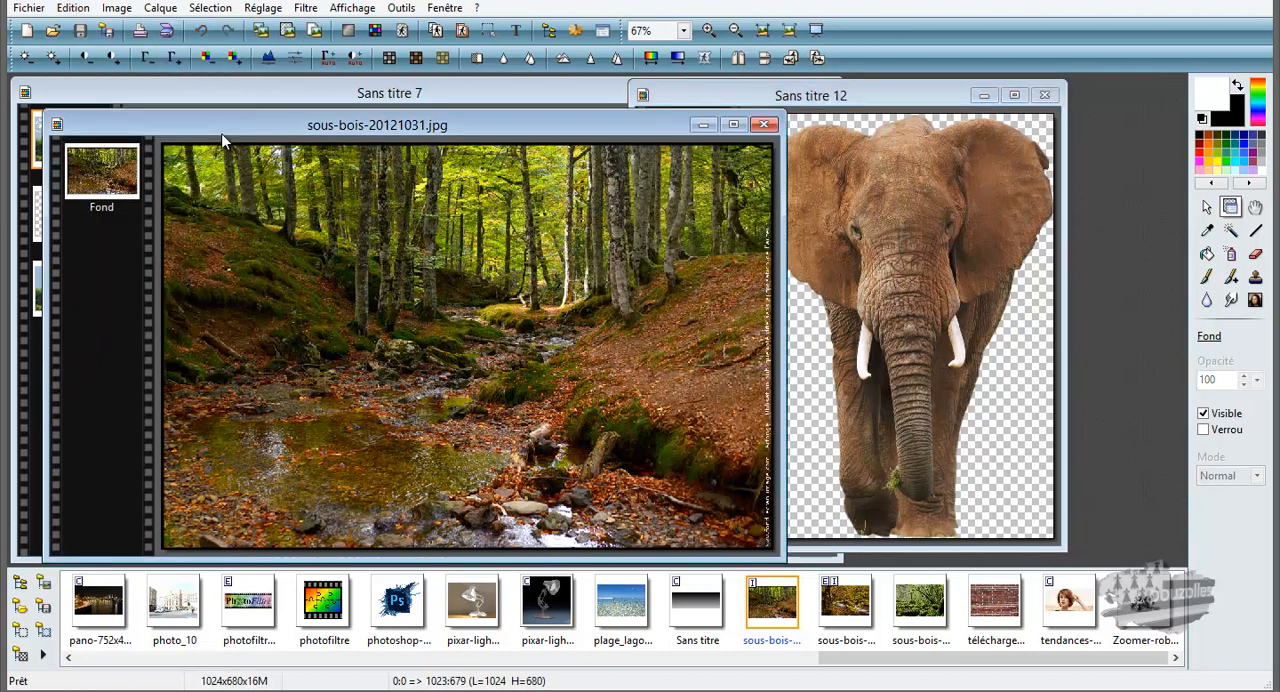
right_click(266, 218)
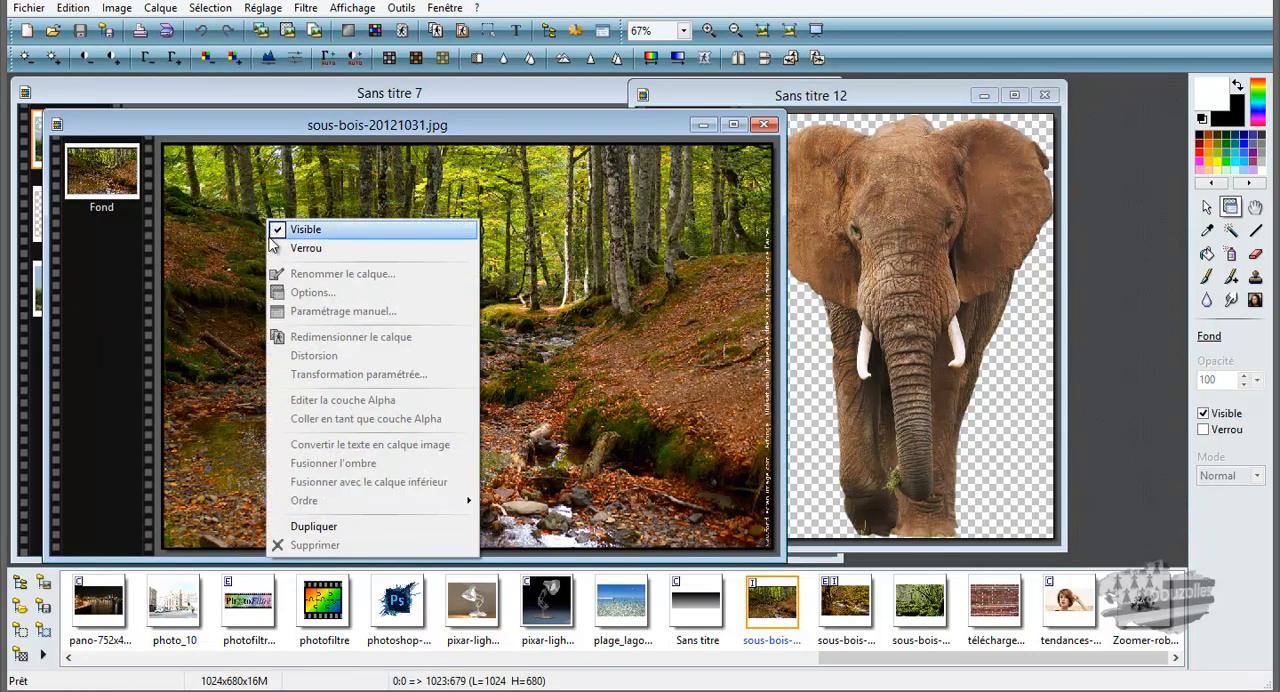
click(78, 12)
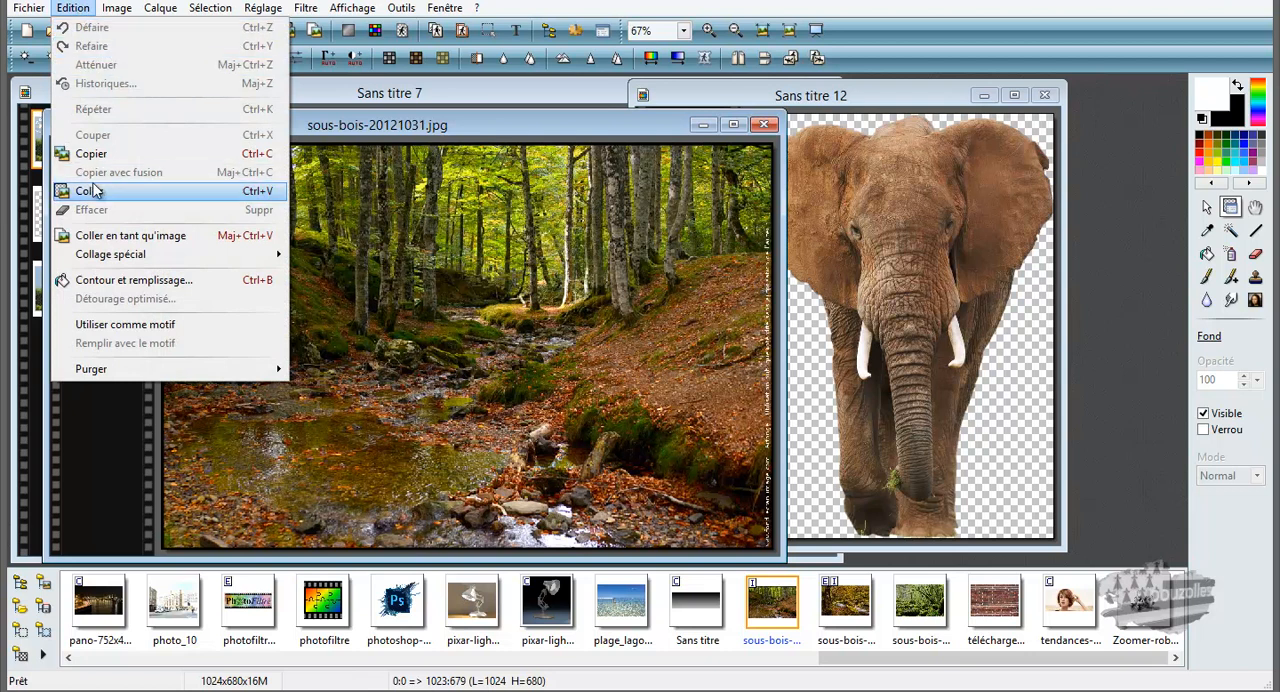
click(92, 191)
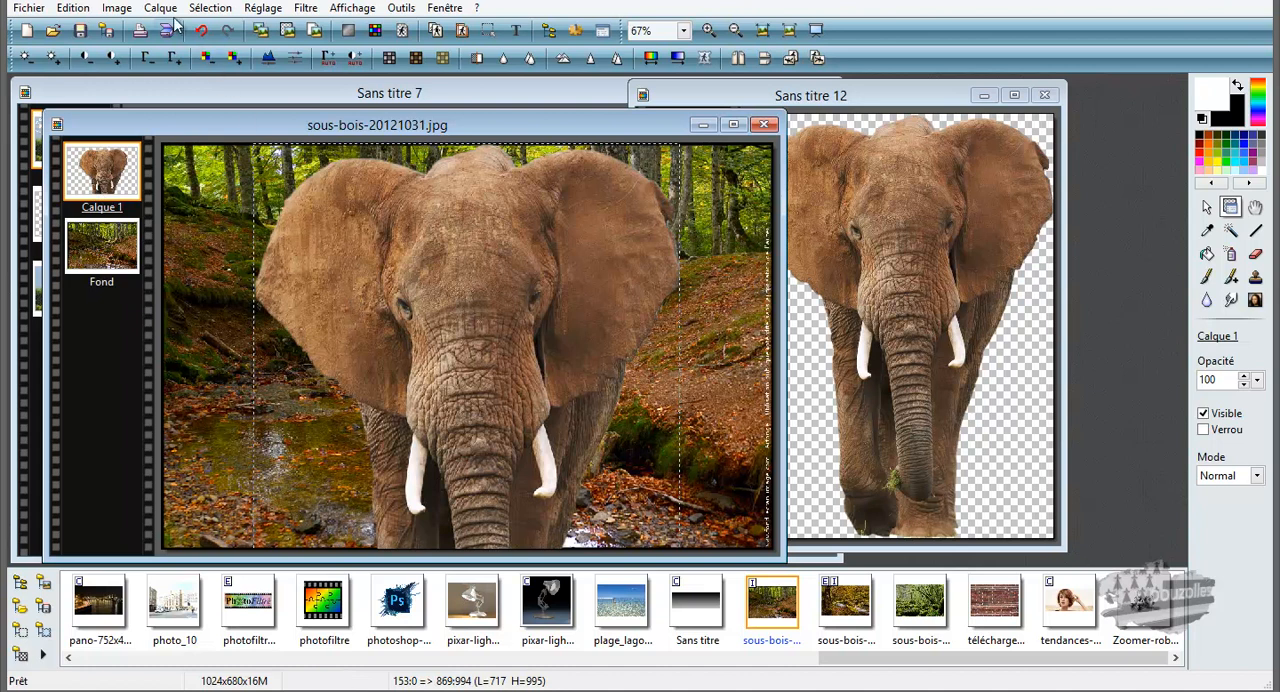
Step: Resize the pasted elephant layer to about 474 x 658 pixels, positioned so the whole animal fits within the forest photo, and select the Fond layer
click(118, 9)
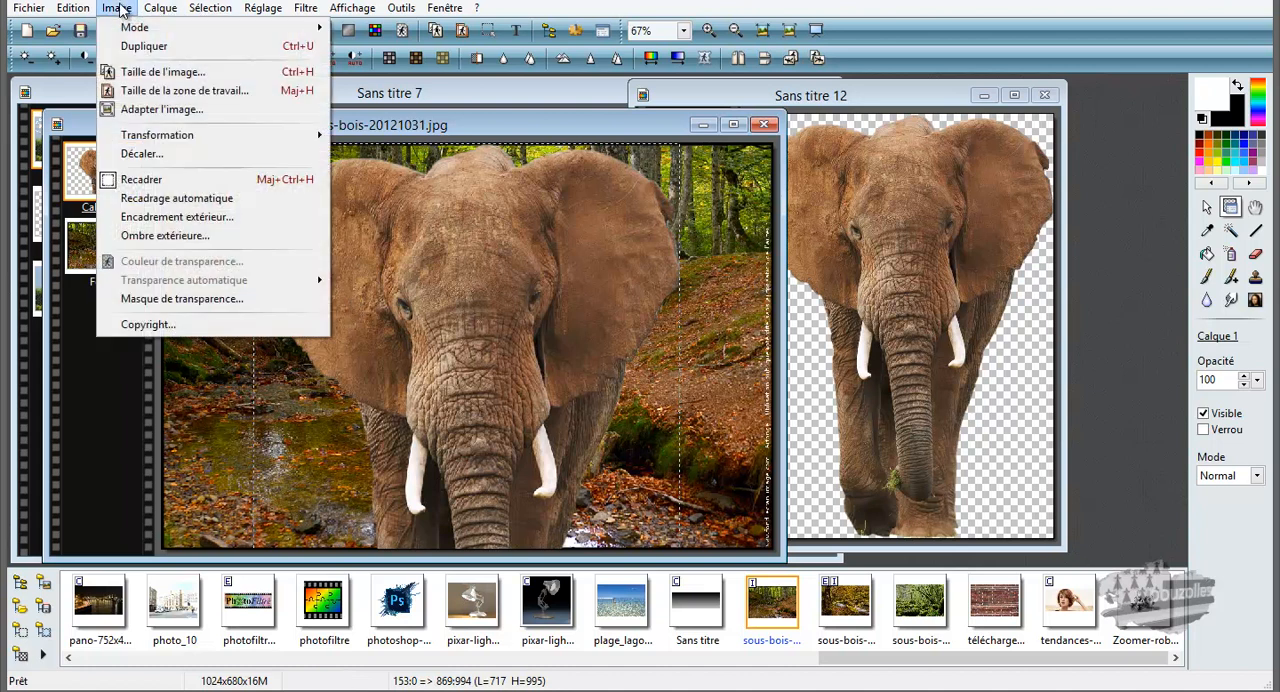
mouse_move(158, 10)
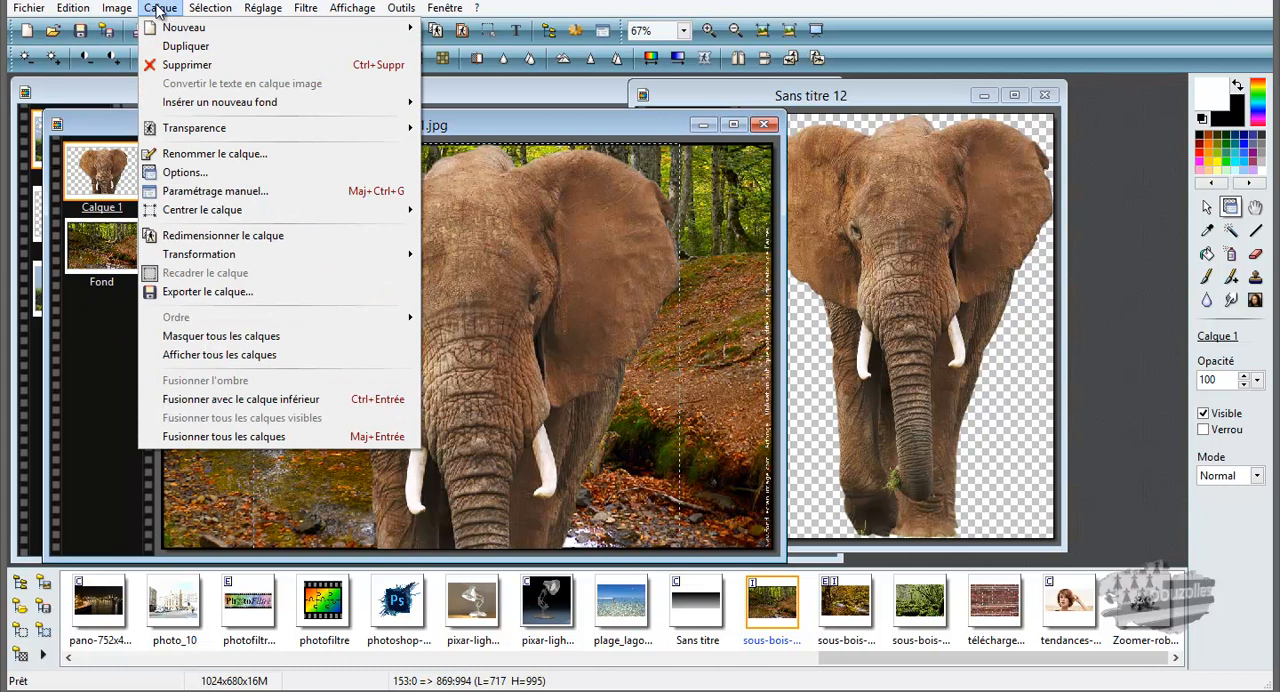
mouse_move(201, 258)
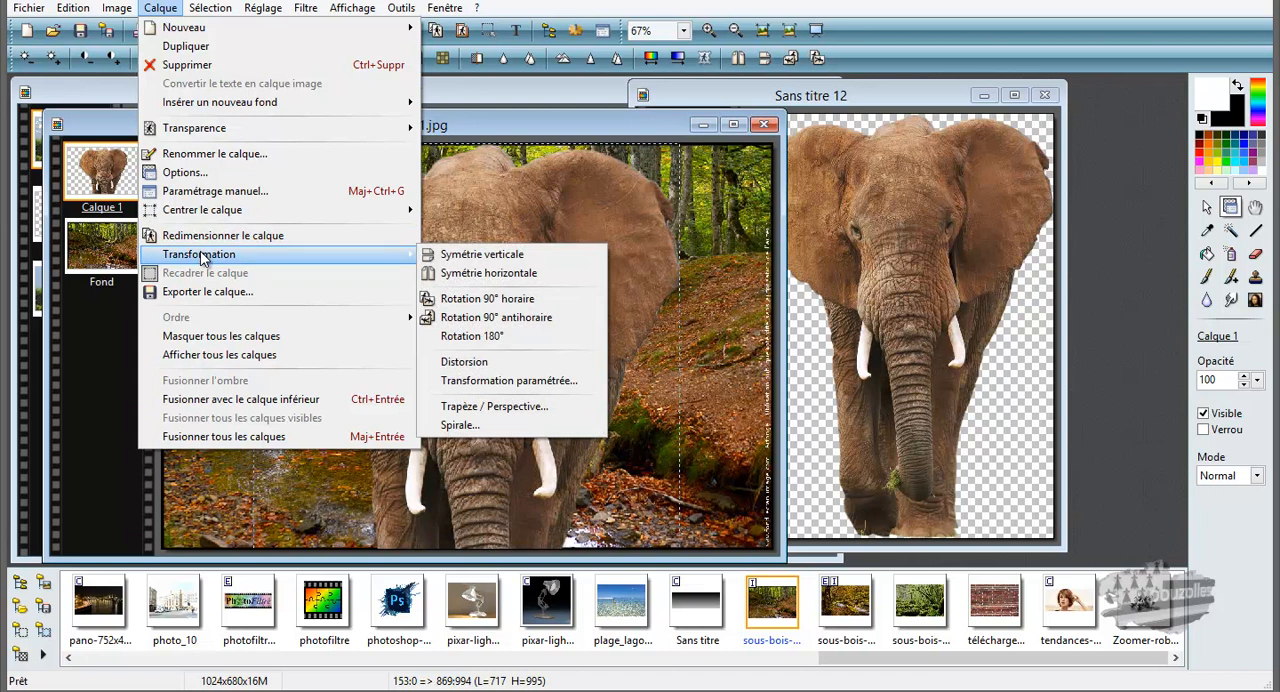
click(203, 236)
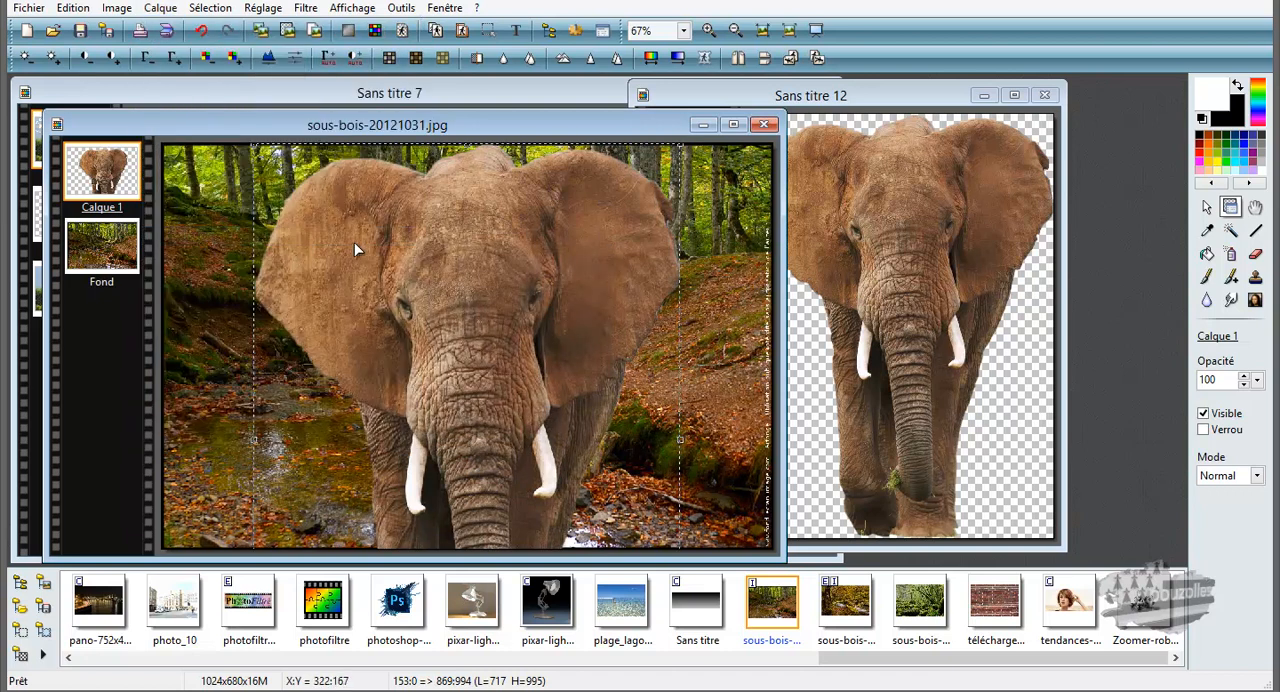
drag(680, 146, 578, 282)
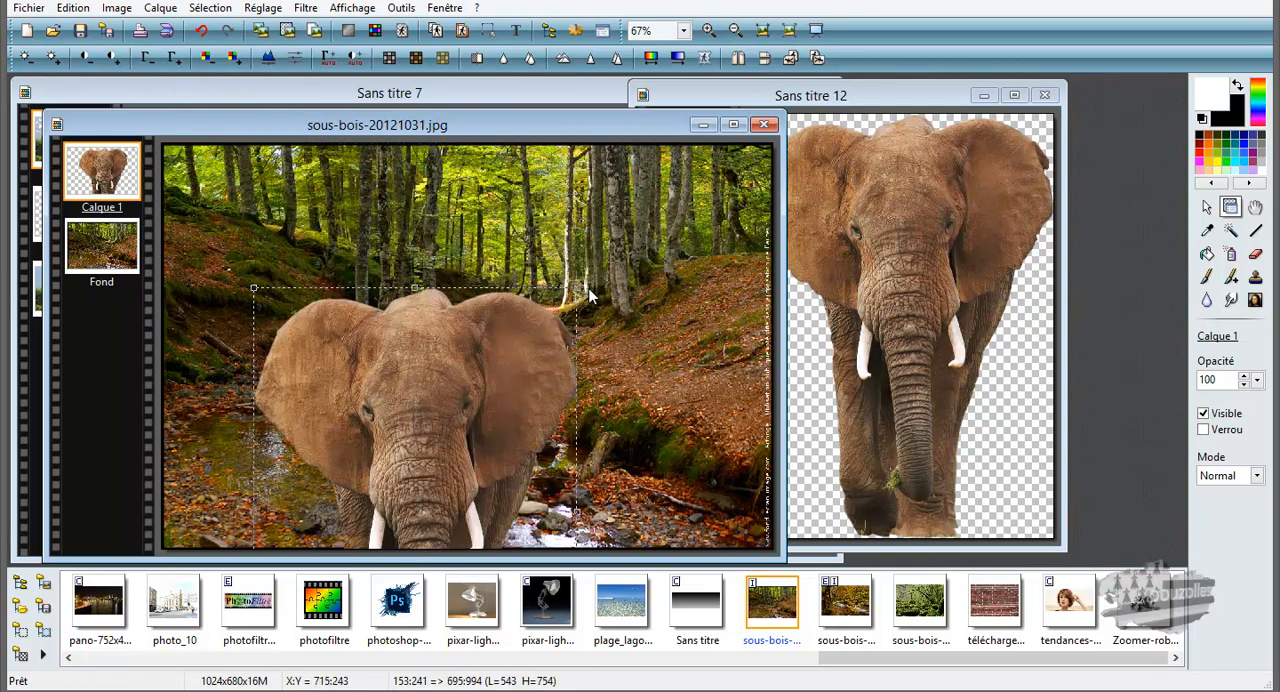
drag(438, 402, 437, 315)
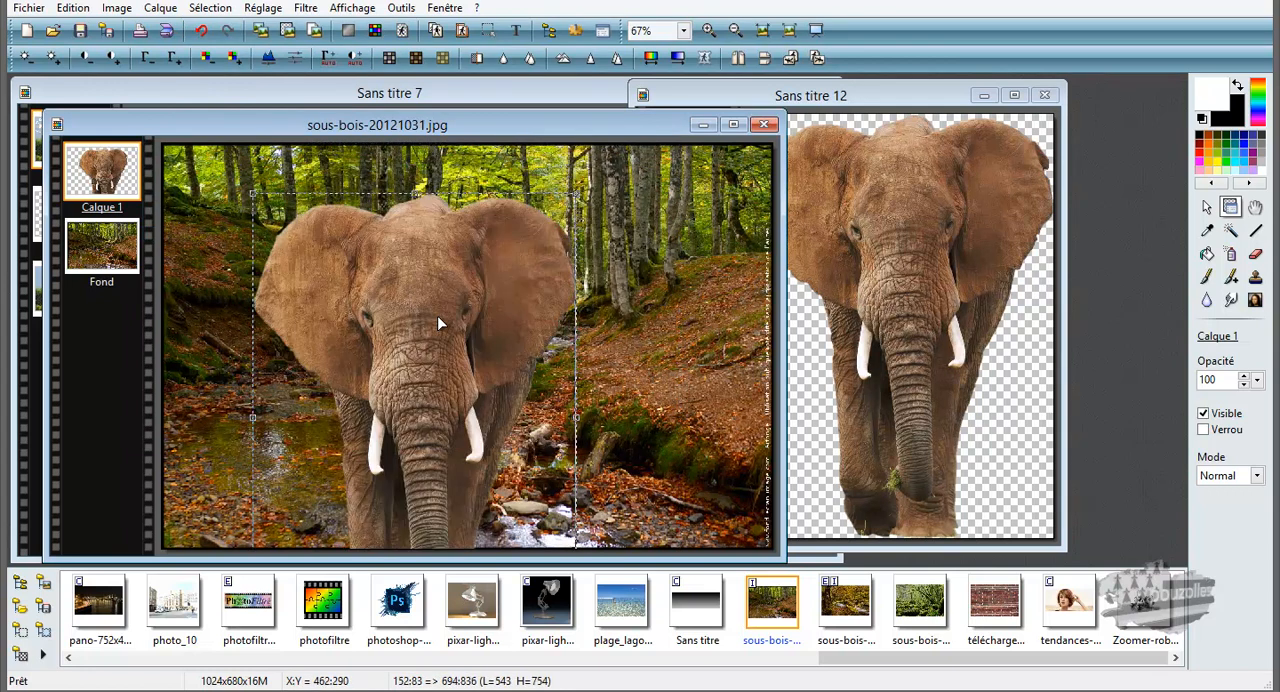
drag(576, 193, 536, 250)
drag(414, 356, 417, 269)
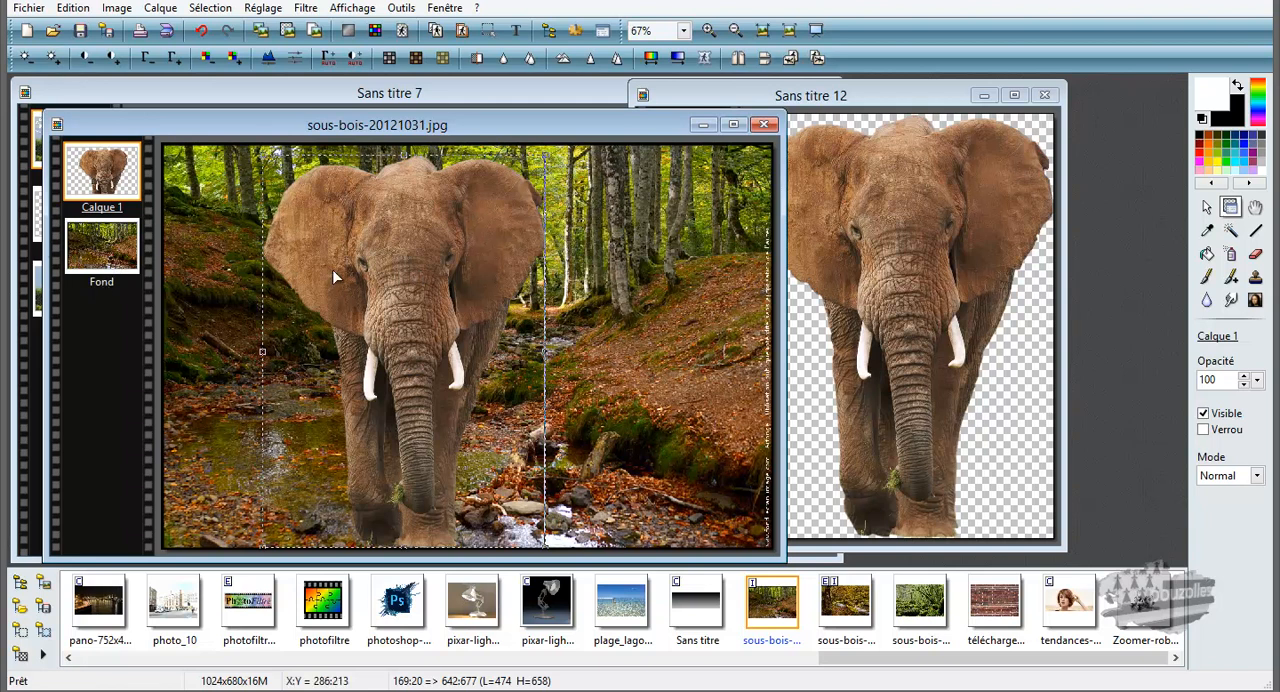
click(130, 252)
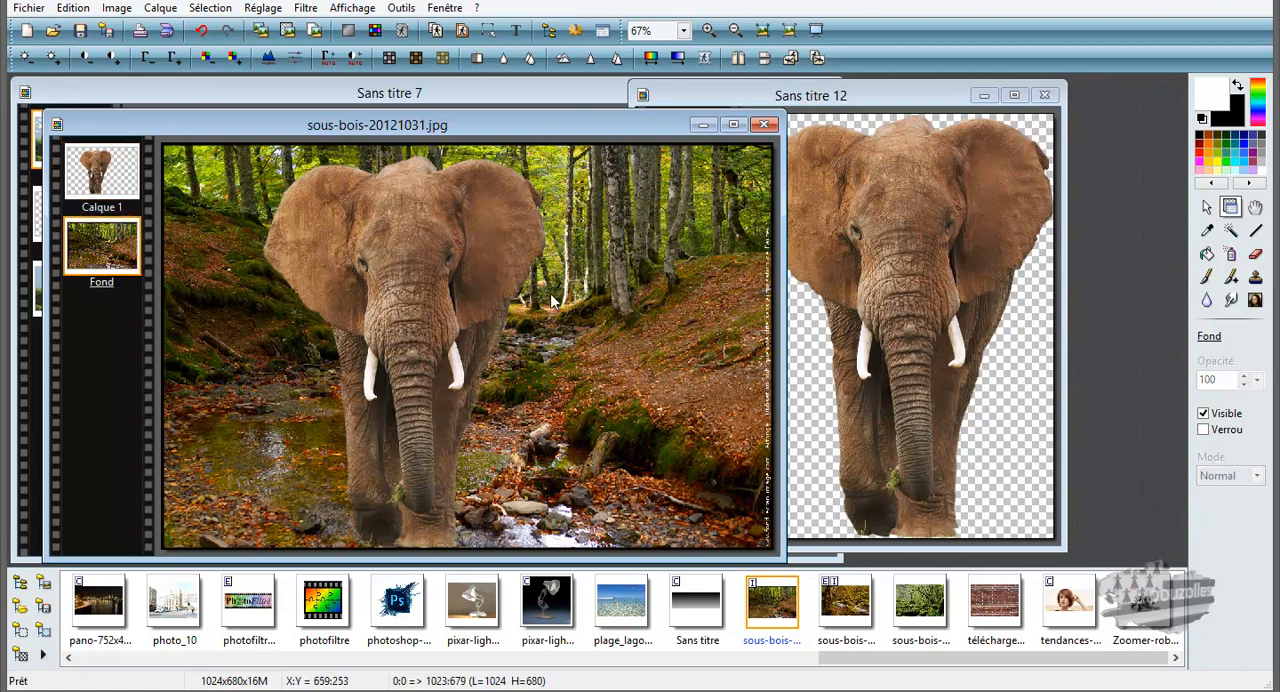